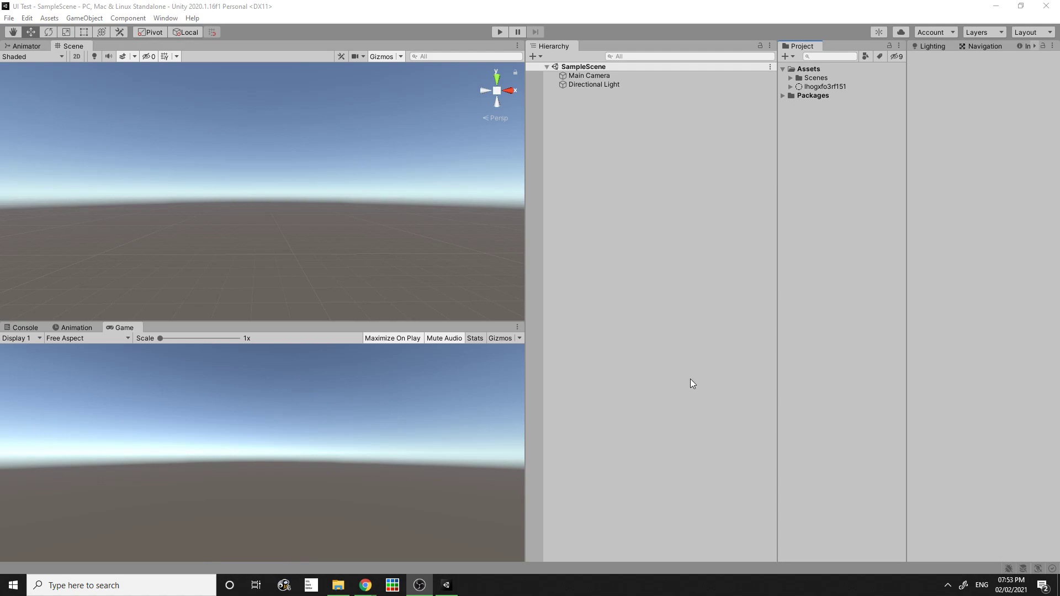
{"action": "right_click", "coordinate": [605, 134]}
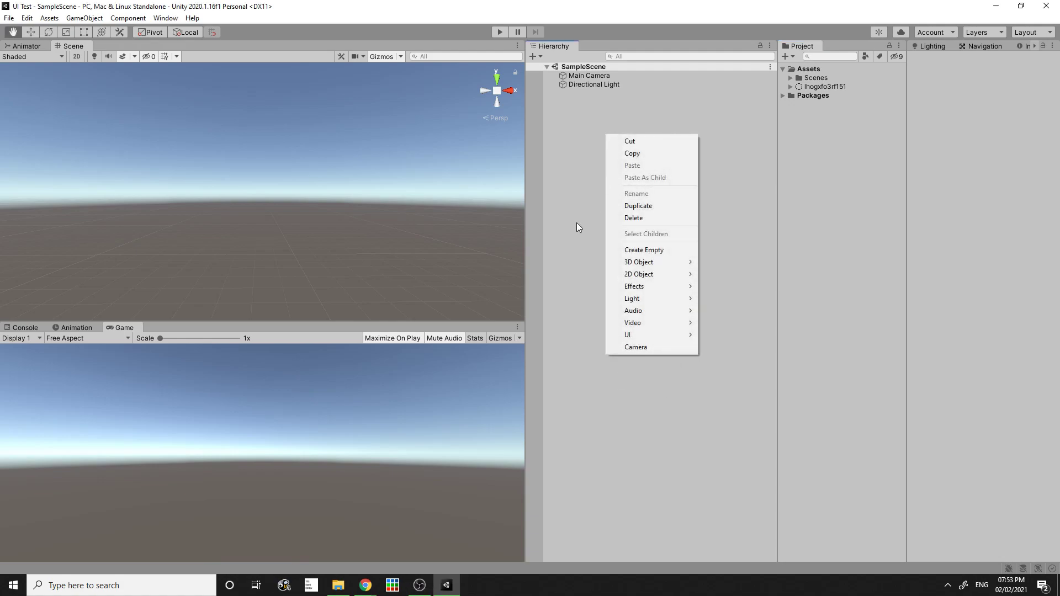
{"action": "mouse_move", "coordinate": [635, 333]}
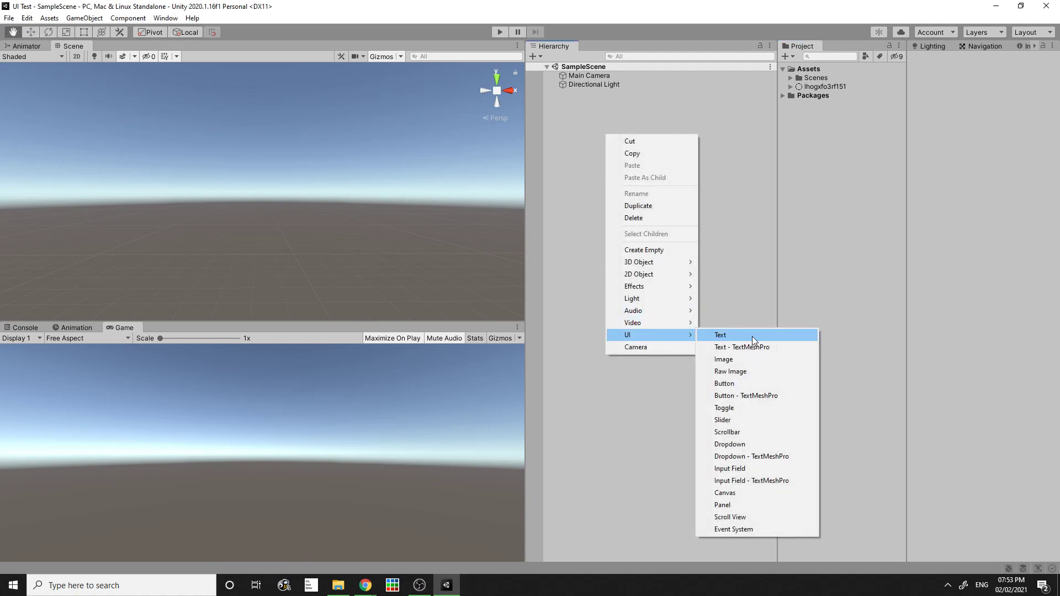
{"action": "left_click", "coordinate": [572, 212]}
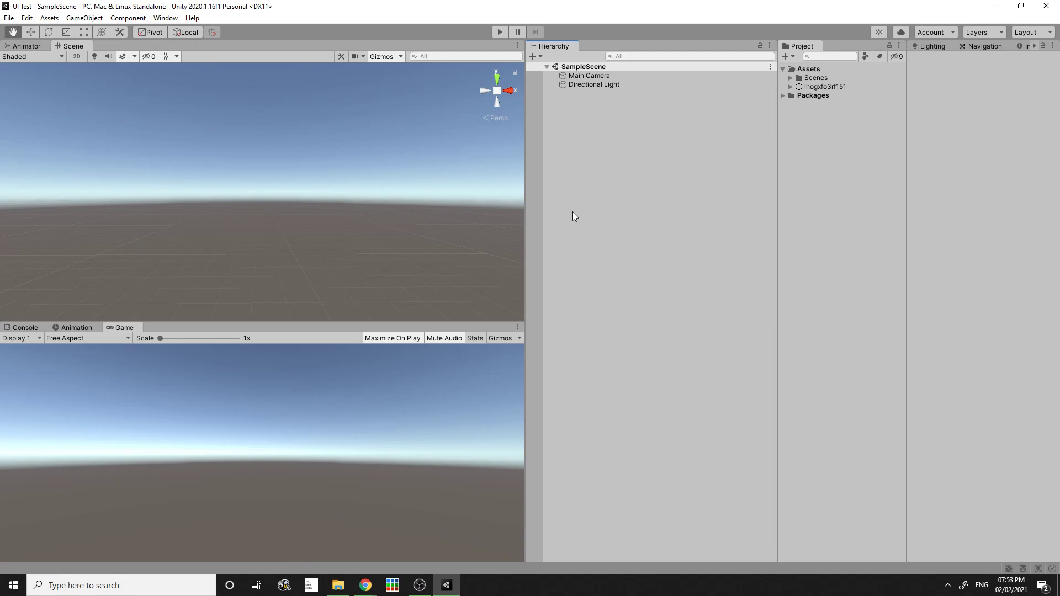
- Add a UI Canvas to SampleScene
{"action": "right_click", "coordinate": [573, 132]}
{"action": "mouse_move", "coordinate": [632, 258]}
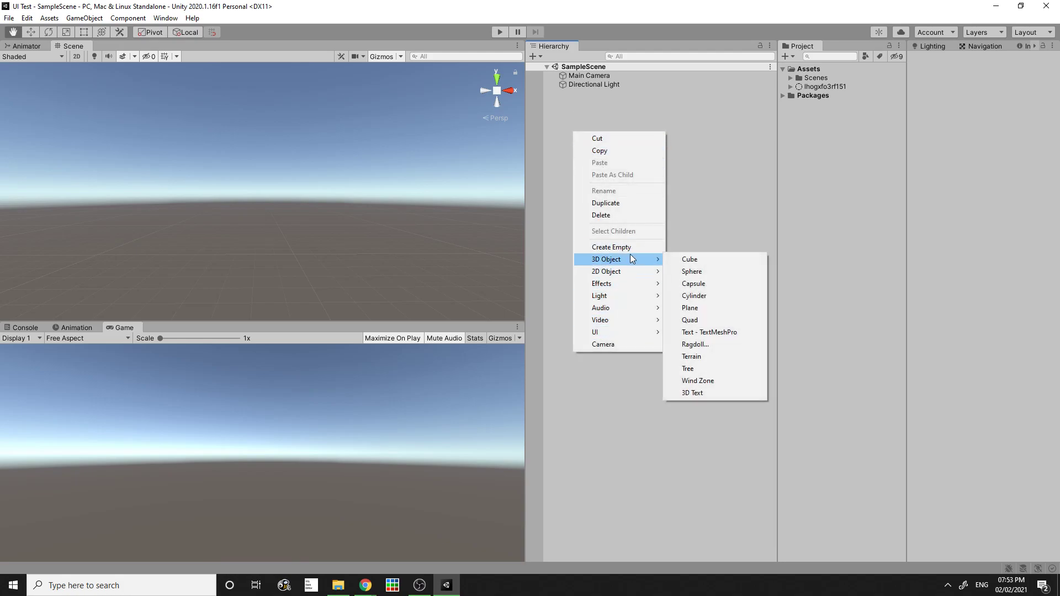
{"action": "mouse_move", "coordinate": [619, 333]}
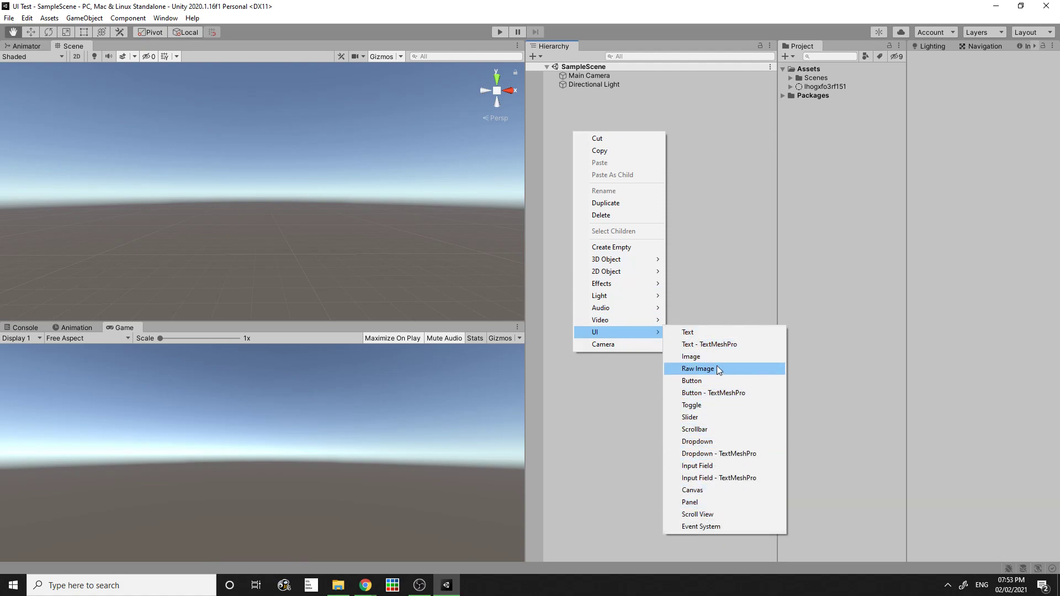
{"action": "left_click", "coordinate": [714, 491]}
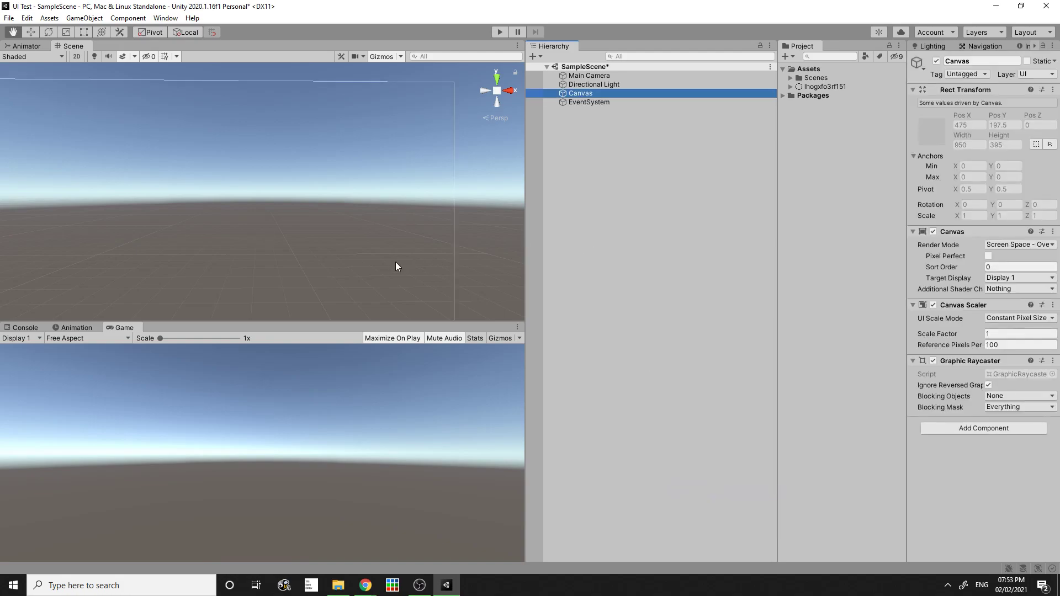
- Bring the whole Canvas rectangle into the Scene view and examine its outline
{"action": "scroll", "coordinate": [341, 226], "scroll_direction": "down", "scroll_amount": 4}
{"action": "scroll", "coordinate": [346, 225], "scroll_direction": "down", "scroll_amount": 2}
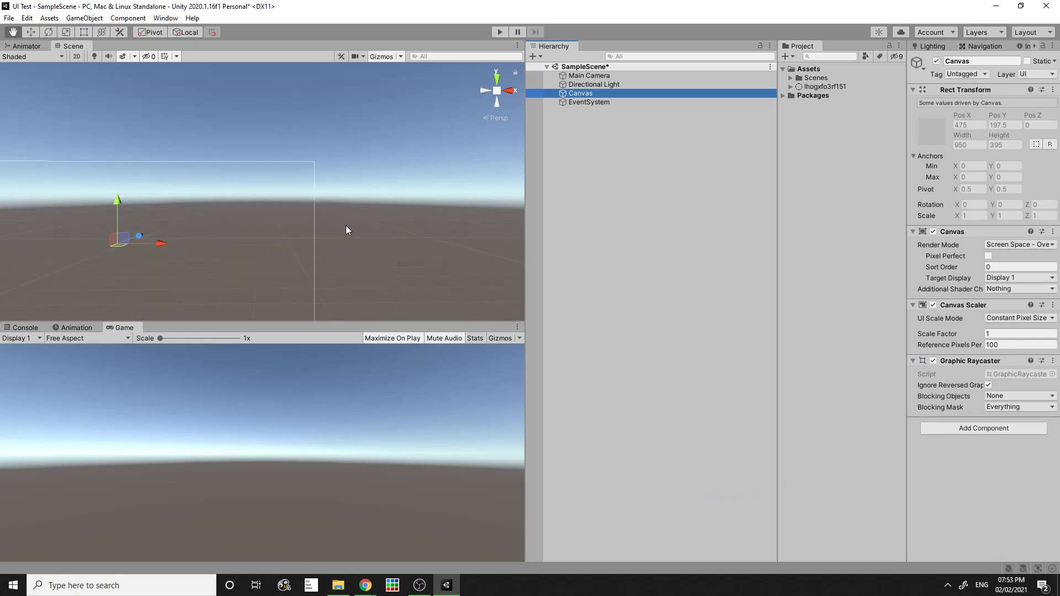
{"action": "left_click_drag", "start_coordinate": [250, 236], "coordinate": [383, 236]}
{"action": "scroll", "coordinate": [356, 246], "scroll_direction": "up", "scroll_amount": 10}
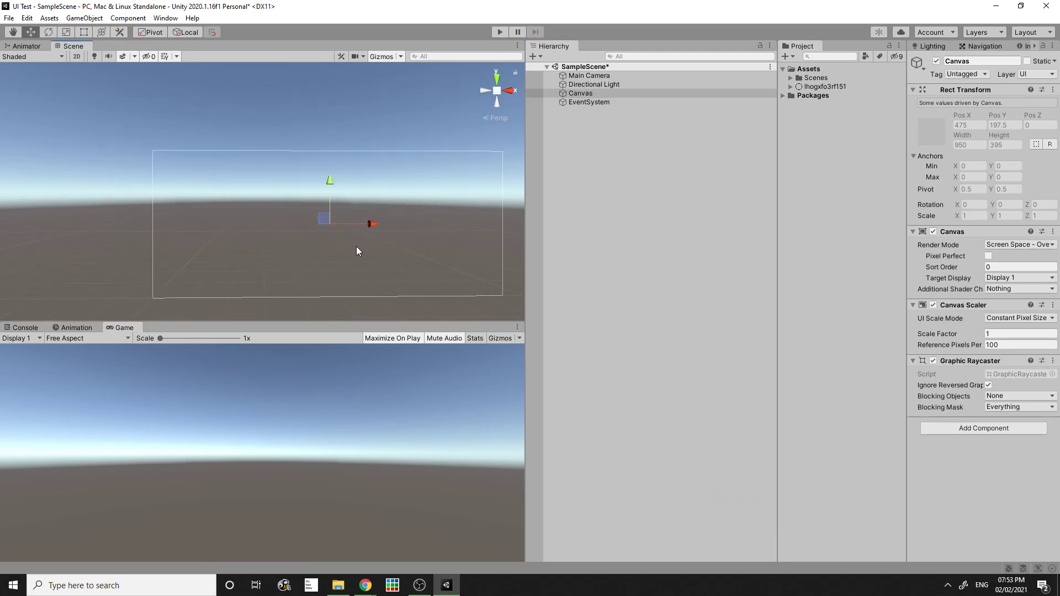
{"action": "middle_click_drag", "start_coordinate": [392, 230], "coordinate": [315, 198]}
{"action": "scroll", "coordinate": [325, 204], "scroll_direction": "down", "scroll_amount": 5}
{"action": "right_click_drag", "start_coordinate": [381, 186], "coordinate": [374, 193]}
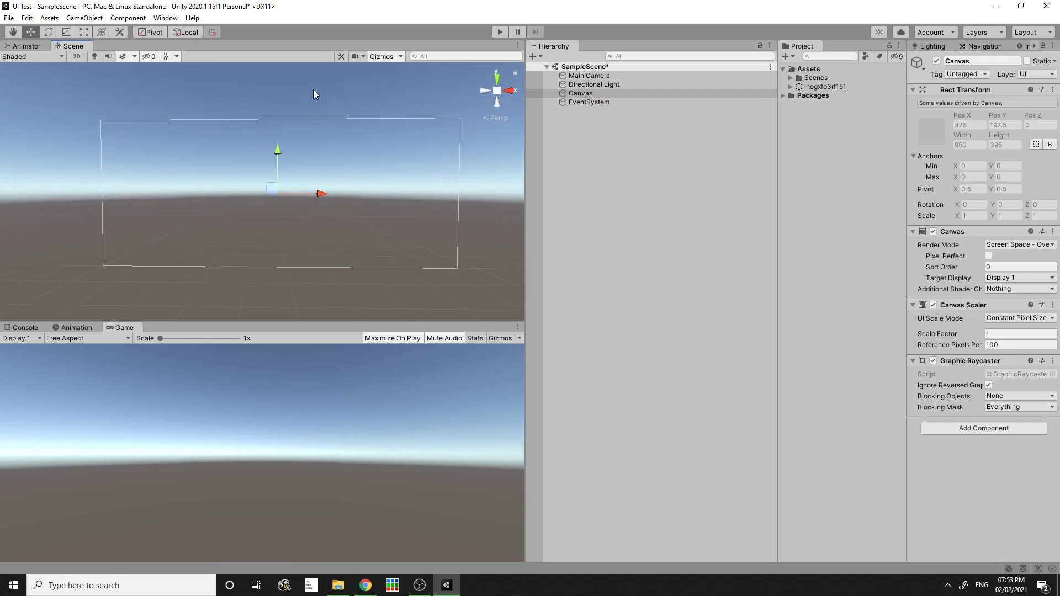
{"action": "right_click_drag", "start_coordinate": [402, 210], "coordinate": [314, 171]}
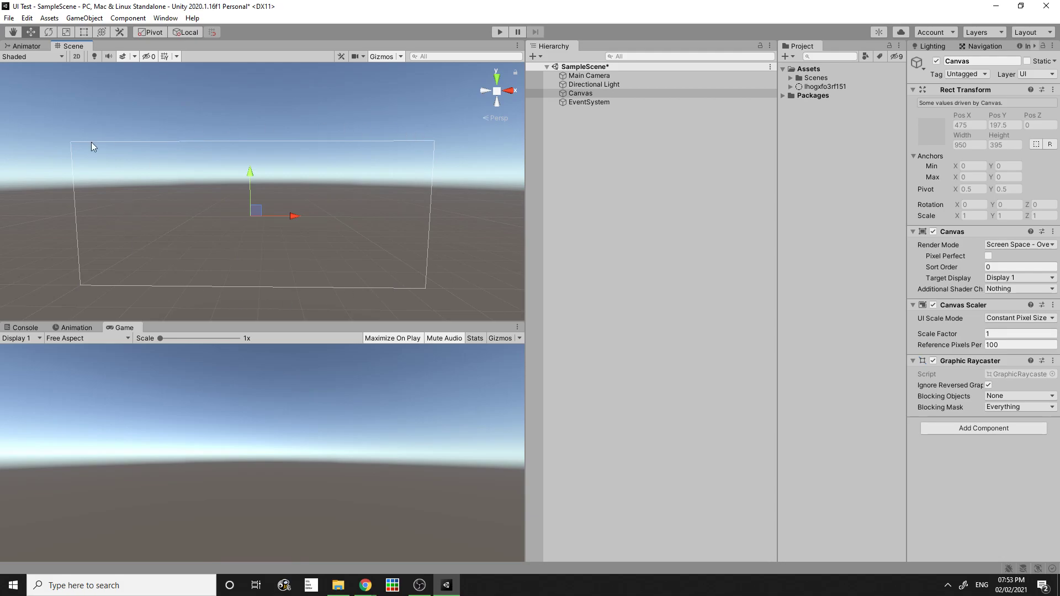
- Add a UI Image as a child of the Canvas
{"action": "left_click", "coordinate": [585, 93]}
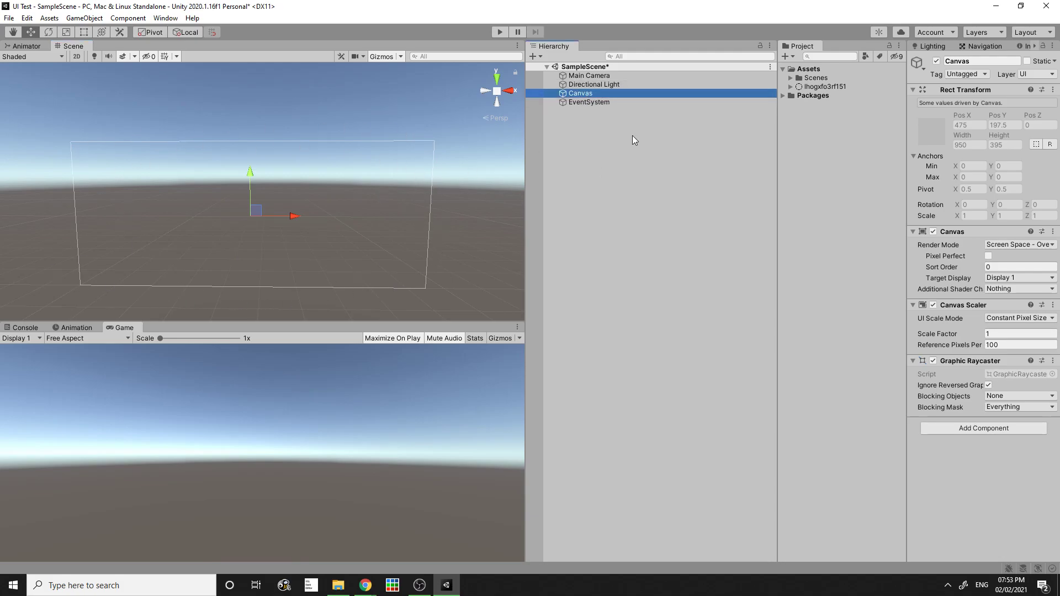
{"action": "right_click", "coordinate": [608, 93]}
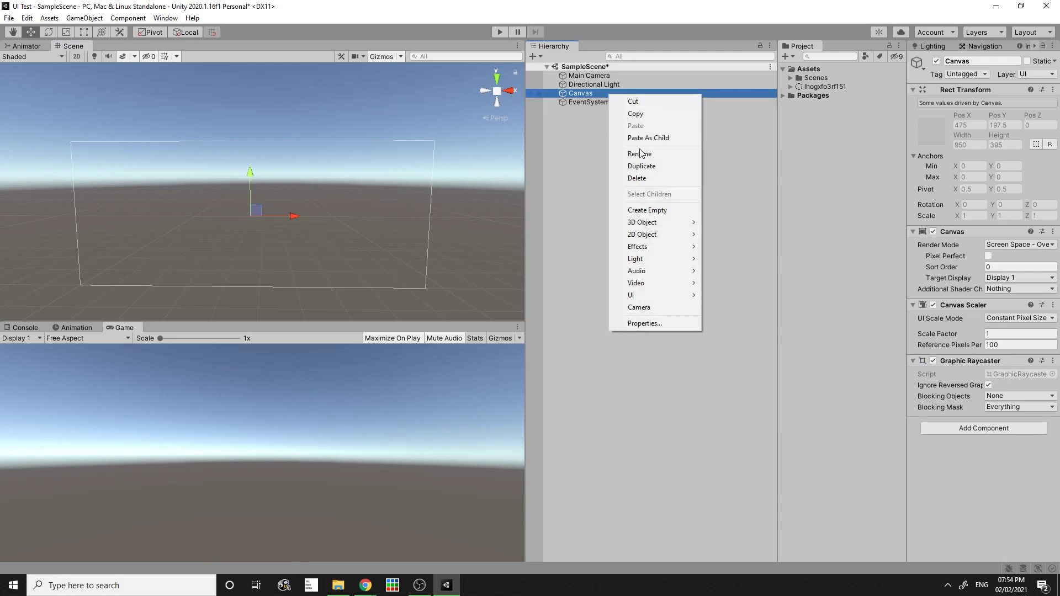
{"action": "mouse_move", "coordinate": [657, 295]}
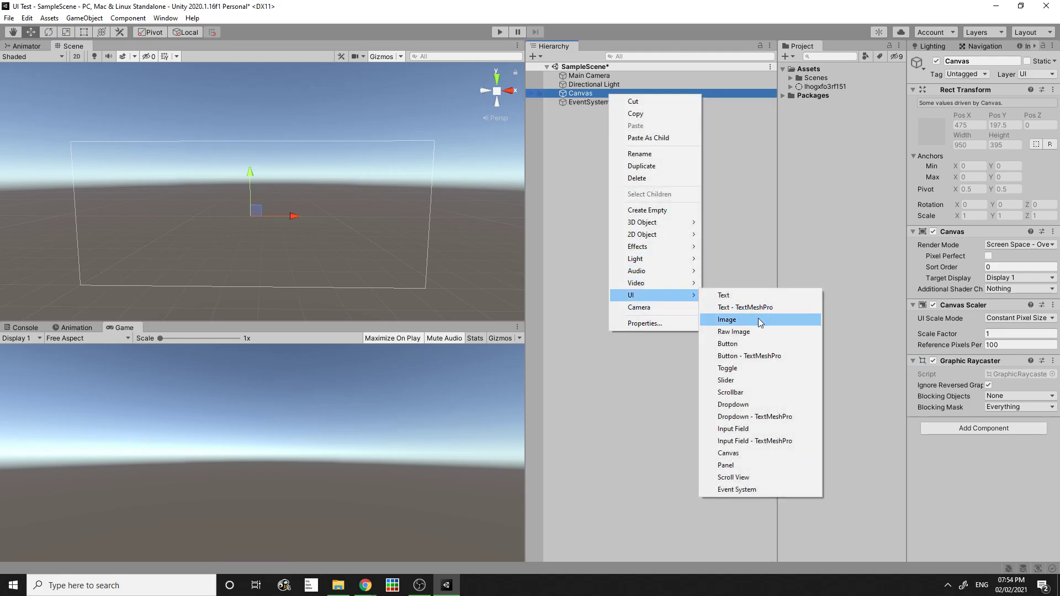
{"action": "left_click", "coordinate": [739, 323]}
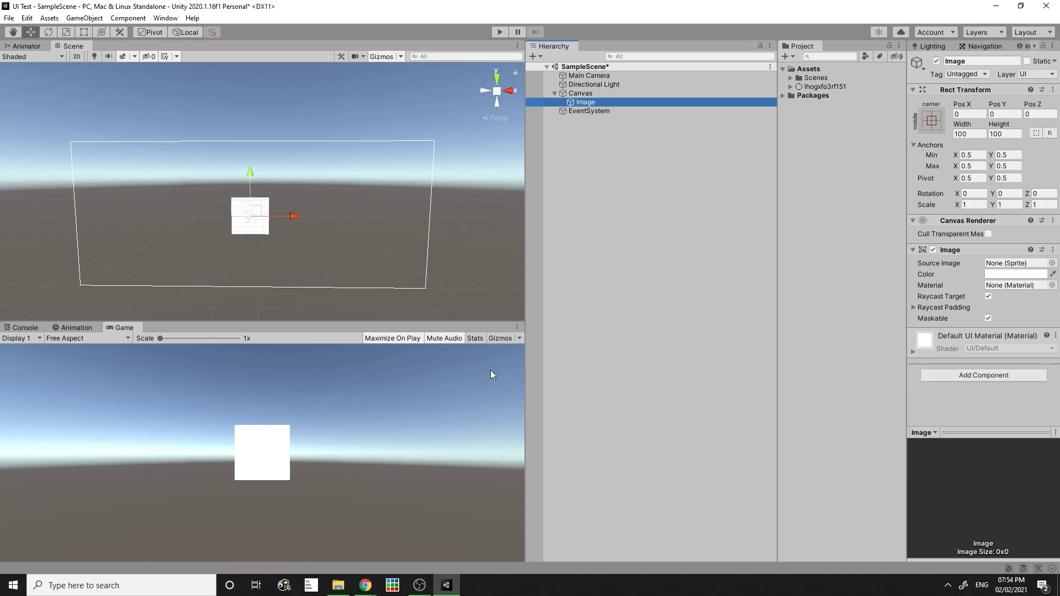
- Review the component settings of the Canvas and of its child Image
{"action": "mouse_move", "coordinate": [584, 104]}
{"action": "left_mouse_down"}
{"action": "mouse_move", "coordinate": [615, 102]}
{"action": "mouse_move", "coordinate": [581, 102]}
{"action": "left_mouse_up"}
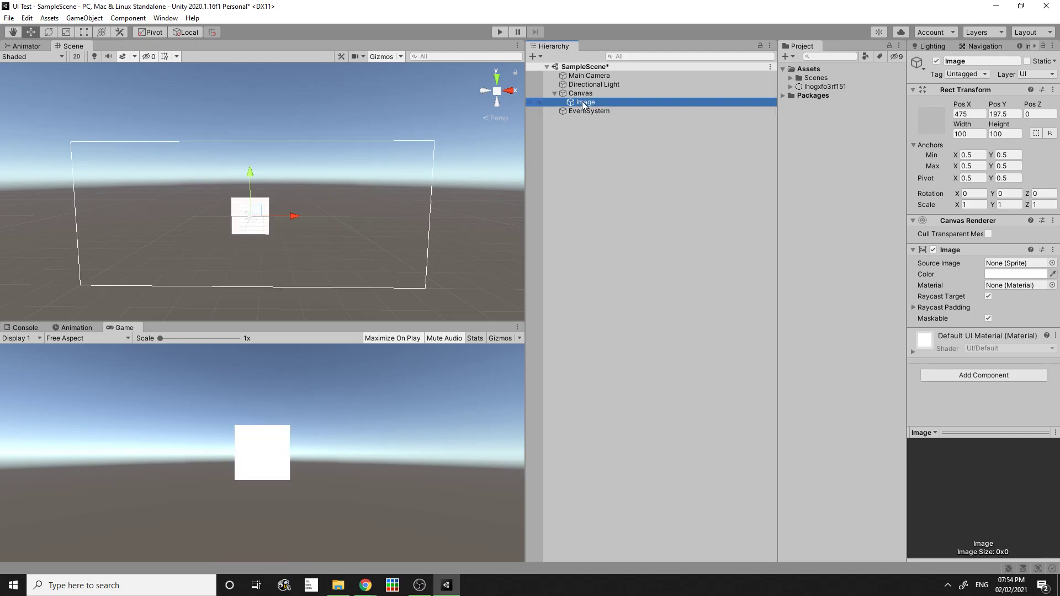
{"action": "left_click", "coordinate": [596, 93]}
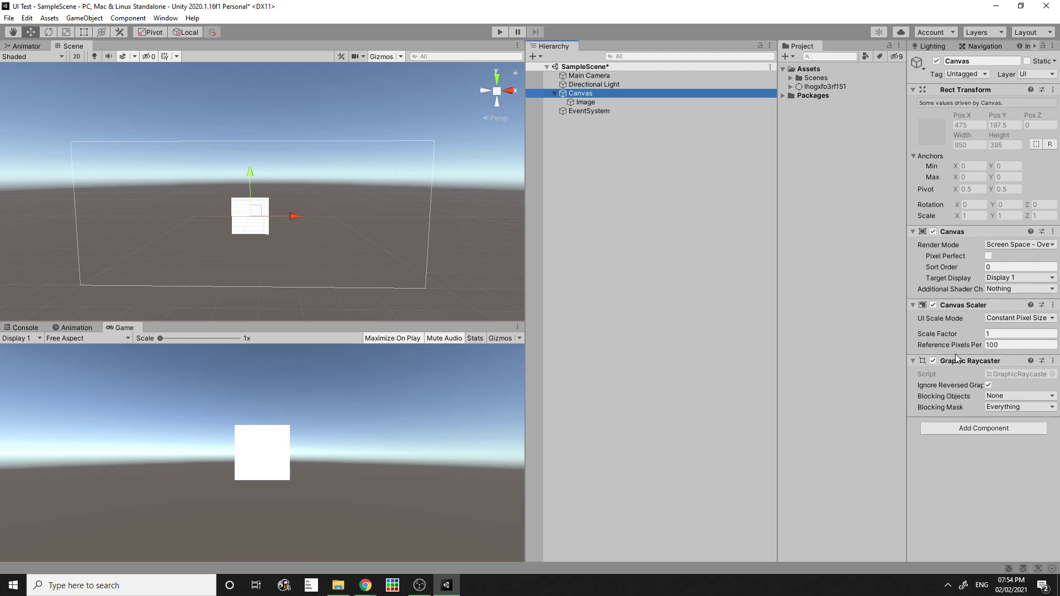
{"action": "left_click", "coordinate": [588, 103]}
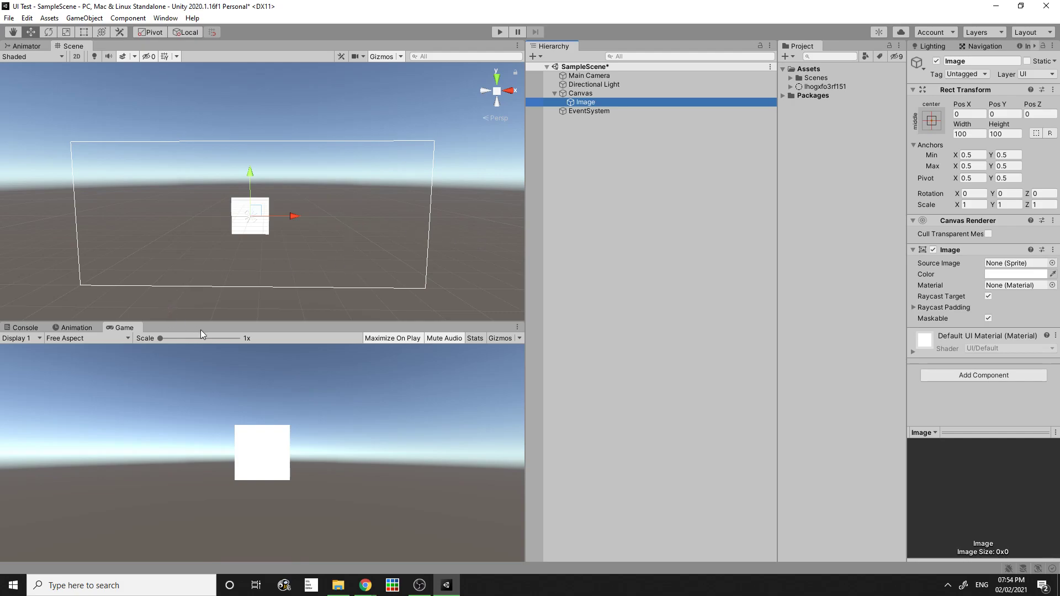
- Make the Game view slightly taller, add a 3D Cube to the scene and focus the Scene view on it
{"action": "left_click_drag", "start_coordinate": [202, 327], "coordinate": [204, 295]}
{"action": "left_click", "coordinate": [593, 94]}
{"action": "right_click_drag", "start_coordinate": [392, 193], "coordinate": [290, 230]}
{"action": "right_click", "coordinate": [585, 151]}
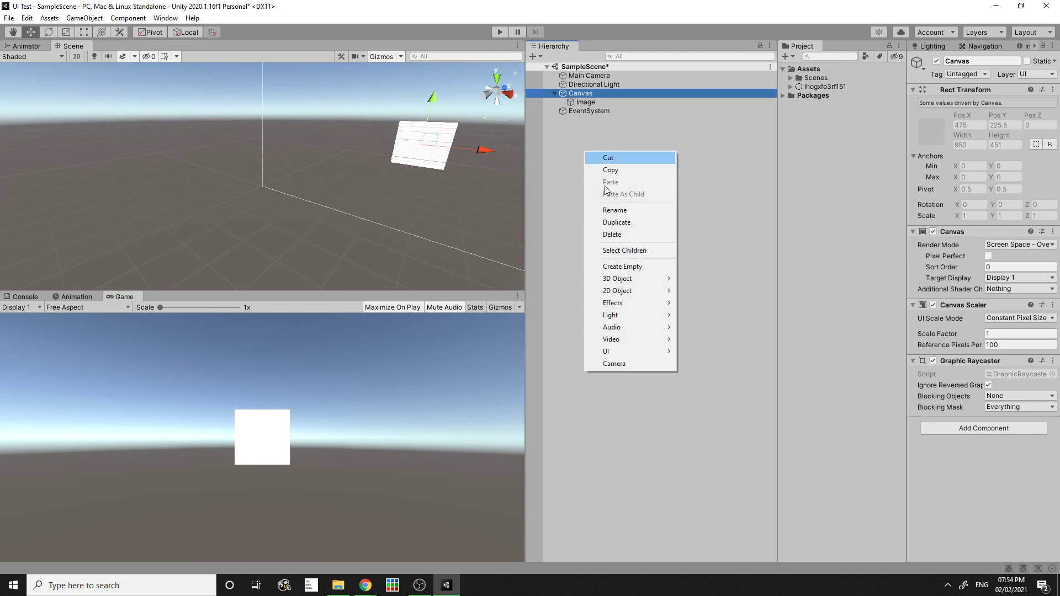
{"action": "mouse_move", "coordinate": [631, 279]}
{"action": "left_click", "coordinate": [701, 278]}
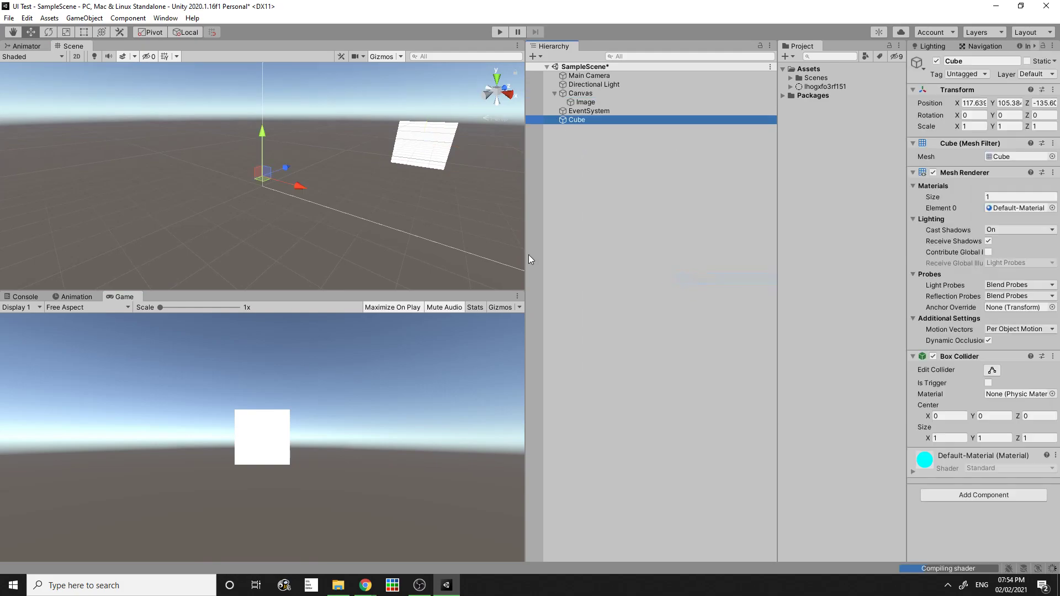
{"action": "key", "text": "f"}
{"action": "mouse_move", "coordinate": [320, 176]}
{"action": "left_mouse_down", "text": "alt"}
{"action": "mouse_move", "coordinate": [407, 196]}
{"action": "mouse_move", "coordinate": [458, 171]}
{"action": "mouse_move", "coordinate": [325, 209]}
{"action": "mouse_move", "coordinate": [322, 184]}
{"action": "left_mouse_up", "text": "alt"}
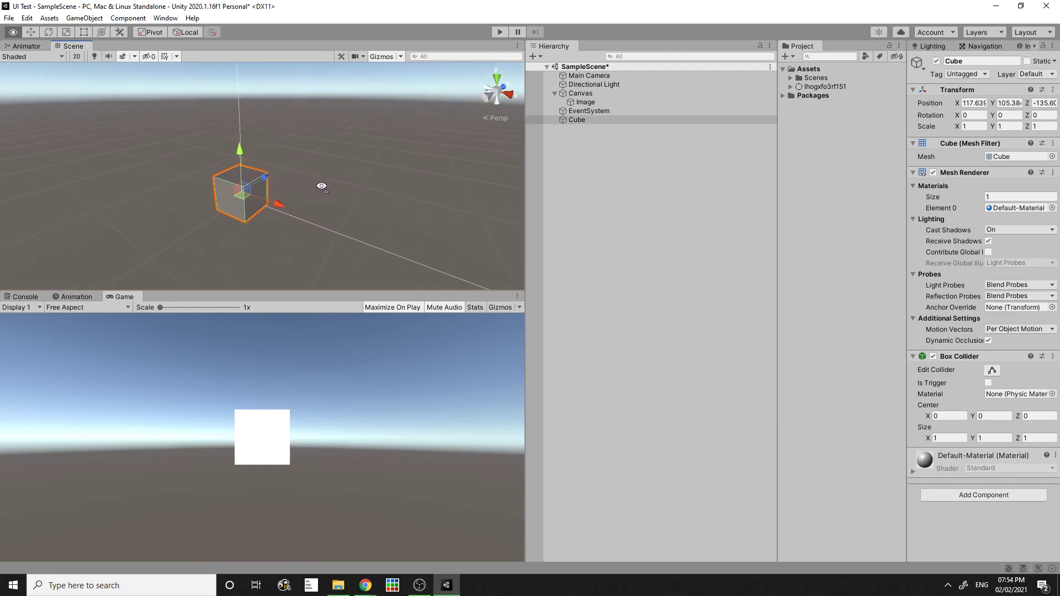
- Frame the Canvas in the Scene view and compare its size with the Cube, finishing with a front view
{"action": "left_click", "coordinate": [583, 95]}
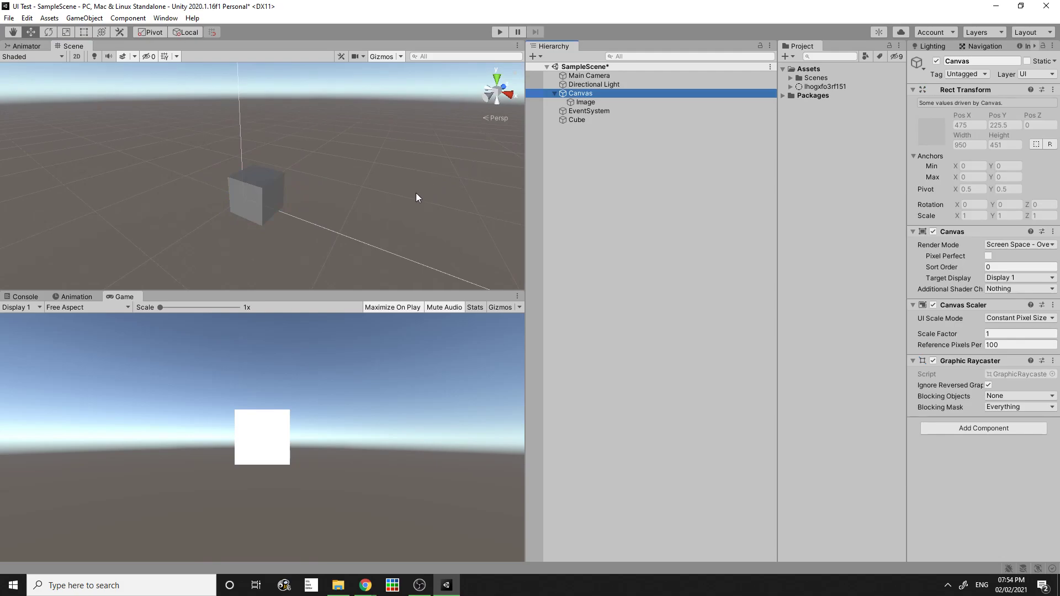
{"action": "key", "text": "f"}
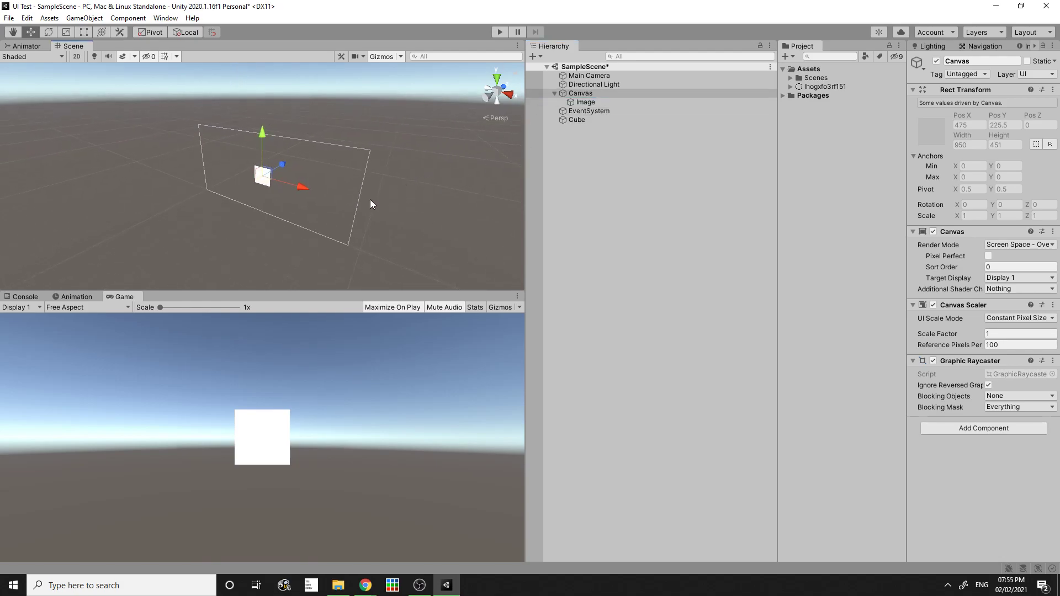
{"action": "left_click", "coordinate": [589, 94]}
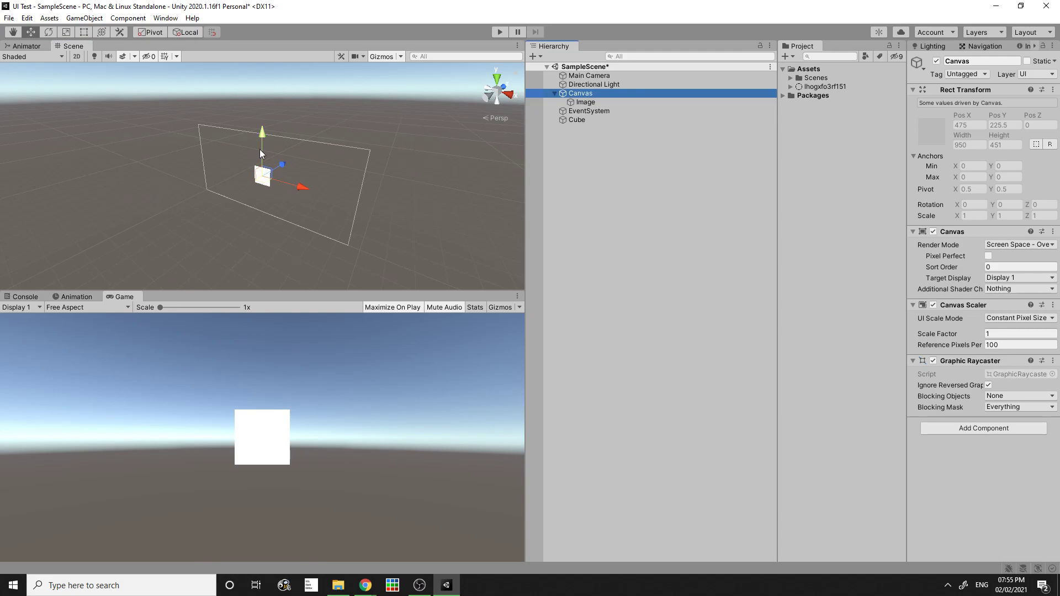
{"action": "mouse_move", "coordinate": [296, 234]}
{"action": "left_mouse_down", "text": "alt"}
{"action": "mouse_move", "coordinate": [260, 237]}
{"action": "mouse_move", "coordinate": [300, 238]}
{"action": "left_mouse_up", "text": "alt"}
{"action": "right_click_drag", "start_coordinate": [300, 238], "coordinate": [313, 231]}
{"action": "scroll", "coordinate": [204, 250], "scroll_direction": "up", "scroll_amount": 8}
{"action": "middle_click_drag", "start_coordinate": [204, 249], "coordinate": [259, 199]}
{"action": "right_click_drag", "start_coordinate": [259, 200], "coordinate": [354, 160]}
{"action": "right_click_drag", "start_coordinate": [403, 195], "coordinate": [218, 144]}
- Move the Image to the upper-left corner of the Canvas, at about X -392, Y 144
{"action": "left_click", "coordinate": [594, 102]}
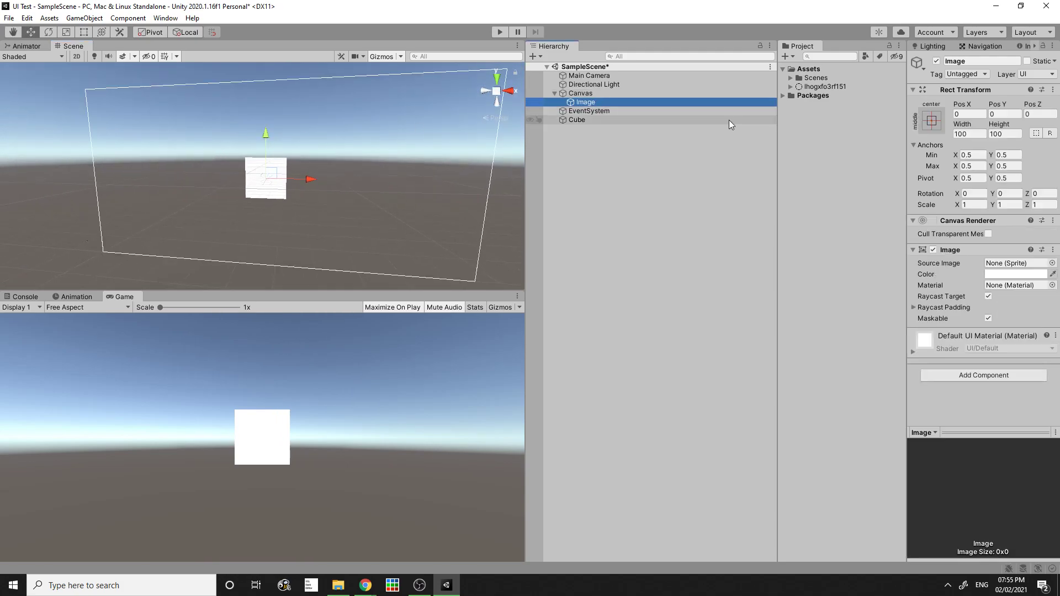
{"action": "left_click_drag", "start_coordinate": [307, 176], "coordinate": [134, 82]}
{"action": "left_click_drag", "start_coordinate": [176, 126], "coordinate": [157, 126]}
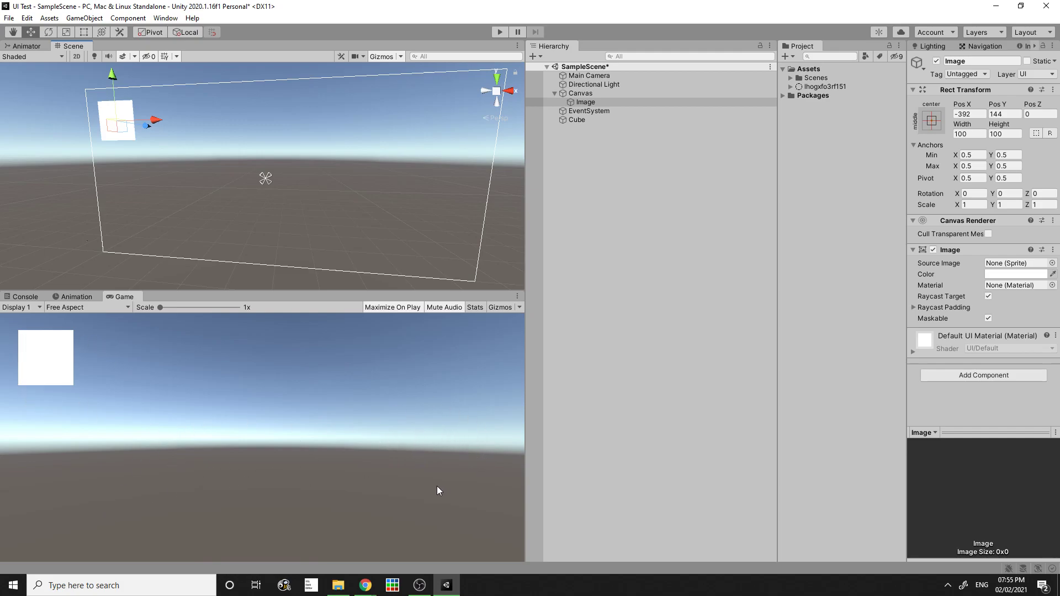
- Examine the Canvas and its repositioned Image from behind and from different angles in the Scene view
{"action": "right_click_drag", "start_coordinate": [425, 205], "coordinate": [319, 196]}
{"action": "key", "text": "d"}
{"action": "scroll", "coordinate": [405, 195], "scroll_direction": "down", "scroll_amount": 3}
{"action": "middle_click_drag", "start_coordinate": [419, 199], "coordinate": [21, 246]}
{"action": "right_click_drag", "start_coordinate": [405, 229], "coordinate": [240, 230]}
{"action": "middle_click_drag", "start_coordinate": [246, 229], "coordinate": [217, 223]}
{"action": "scroll", "coordinate": [242, 240], "scroll_direction": "up", "scroll_amount": 2}
{"action": "right_click_drag", "start_coordinate": [394, 232], "coordinate": [357, 232]}
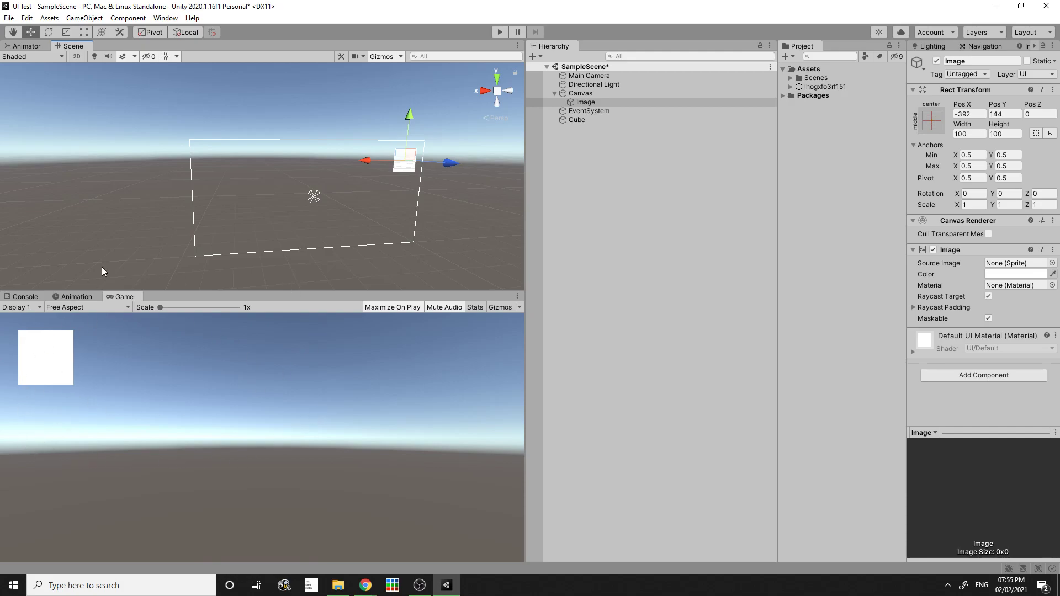
{"action": "left_click_drag", "start_coordinate": [397, 179], "coordinate": [277, 240], "text": "alt"}
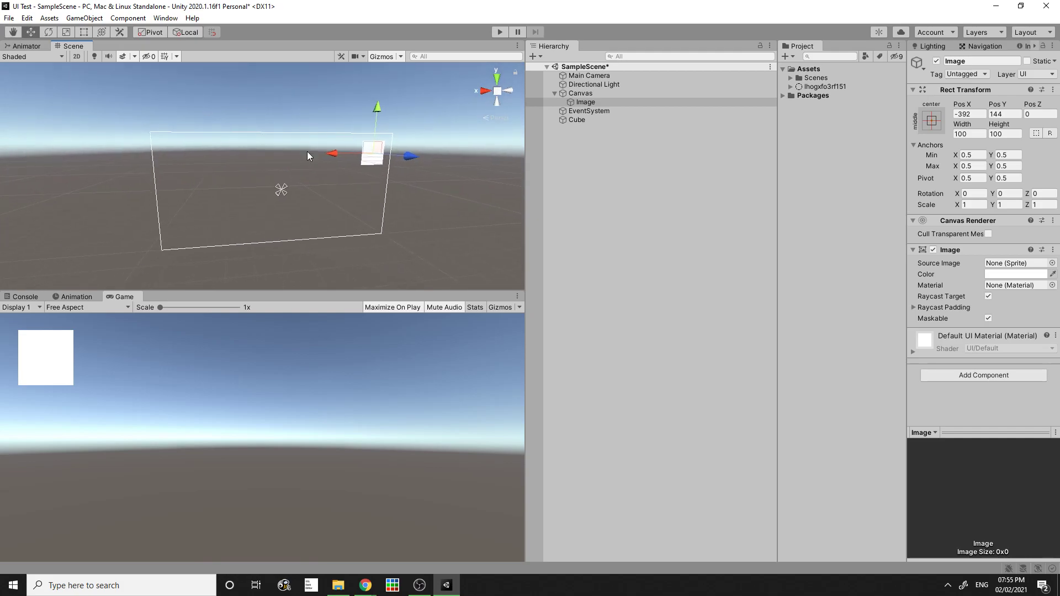
{"action": "left_click_drag", "start_coordinate": [166, 221], "coordinate": [223, 218], "text": "alt"}
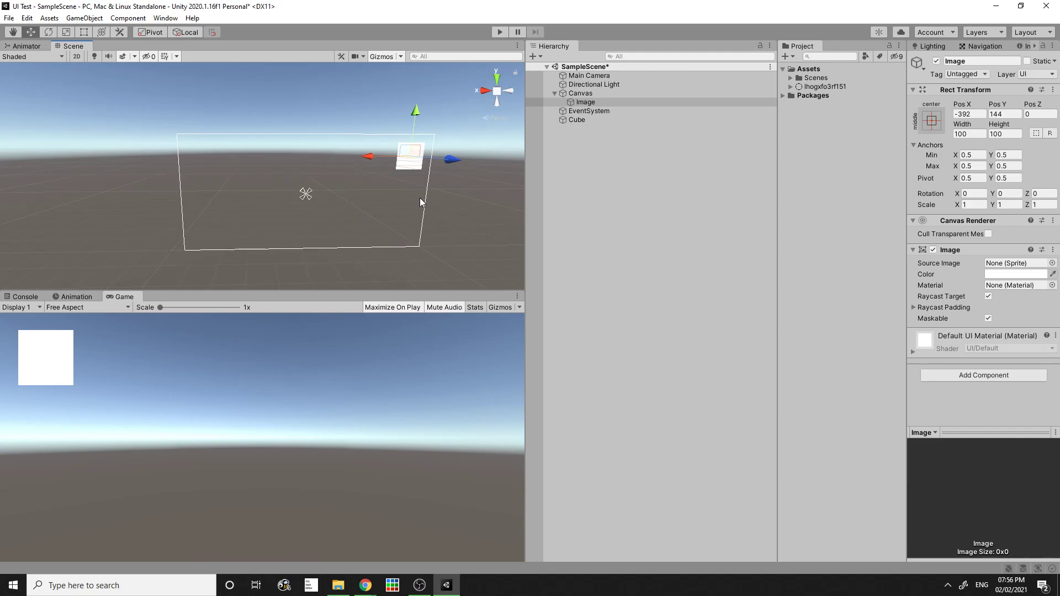
{"action": "key", "text": "alt"}
{"action": "mouse_move", "coordinate": [164, 178]}
{"action": "left_mouse_down", "text": "alt"}
{"action": "mouse_move", "coordinate": [296, 208]}
{"action": "mouse_move", "coordinate": [189, 186]}
{"action": "mouse_move", "coordinate": [175, 170]}
{"action": "left_mouse_up", "text": "alt"}
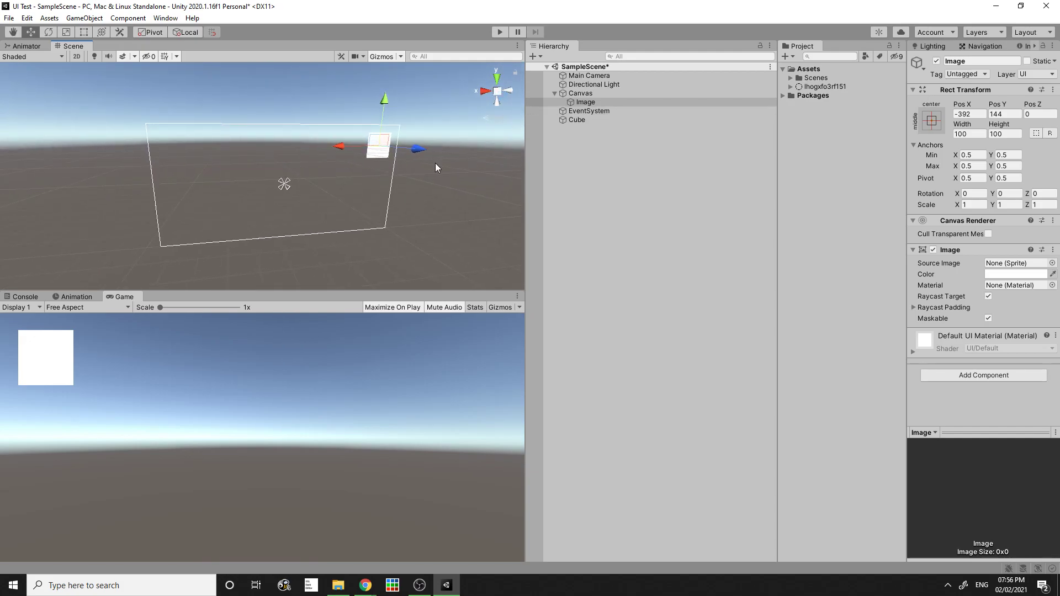
{"action": "left_click_drag", "start_coordinate": [367, 158], "coordinate": [287, 199], "text": "alt"}
{"action": "left_click", "coordinate": [579, 93]}
{"action": "left_click_drag", "start_coordinate": [334, 230], "coordinate": [243, 222], "text": "alt"}
{"action": "key", "text": "ctrl+z"}
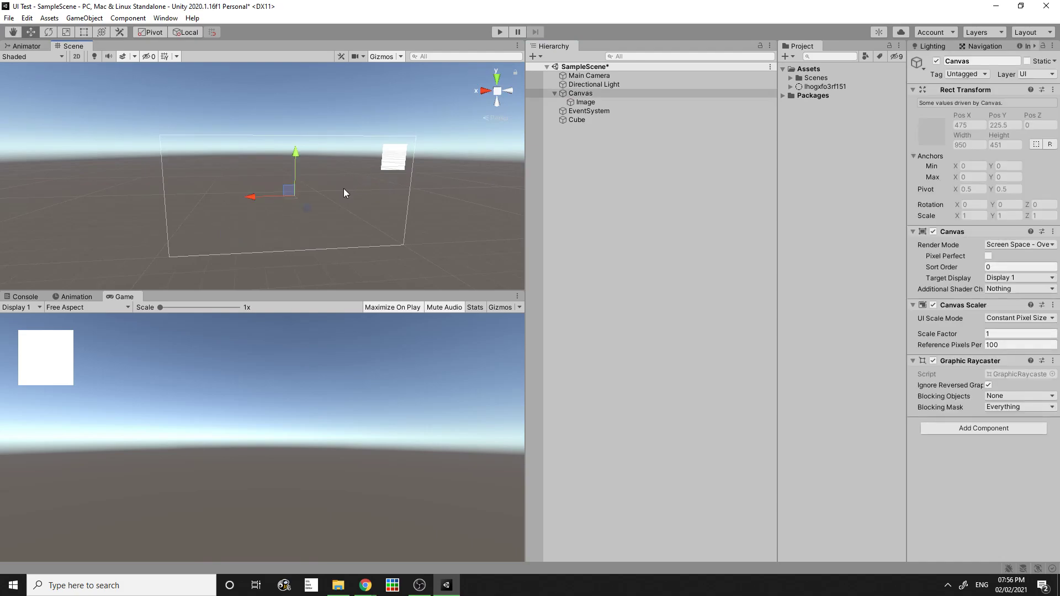
{"action": "left_click_drag", "start_coordinate": [291, 198], "coordinate": [467, 168], "text": "alt"}
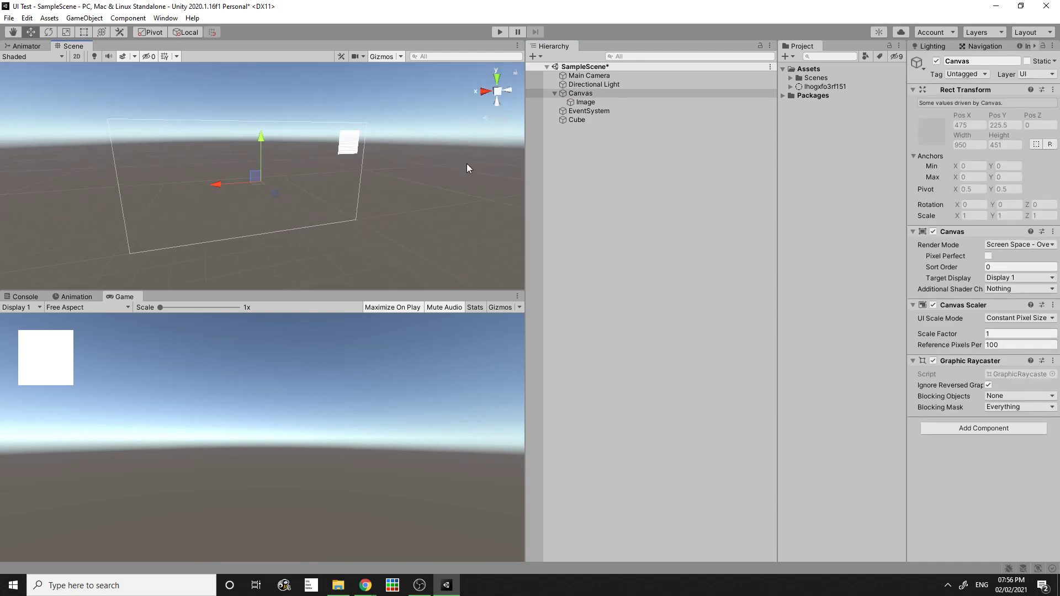
- Focus the Scene view on the Cube and look at it from several sides
{"action": "double_click", "coordinate": [577, 120]}
{"action": "left_click_drag", "start_coordinate": [497, 240], "coordinate": [369, 256], "text": "alt"}
{"action": "key", "text": "alt"}
{"action": "left_click_drag", "start_coordinate": [205, 196], "coordinate": [227, 171], "text": "alt"}
- Focus the Scene view back on the Canvas and examine the full rectangle from the front
{"action": "left_click", "coordinate": [595, 86]}
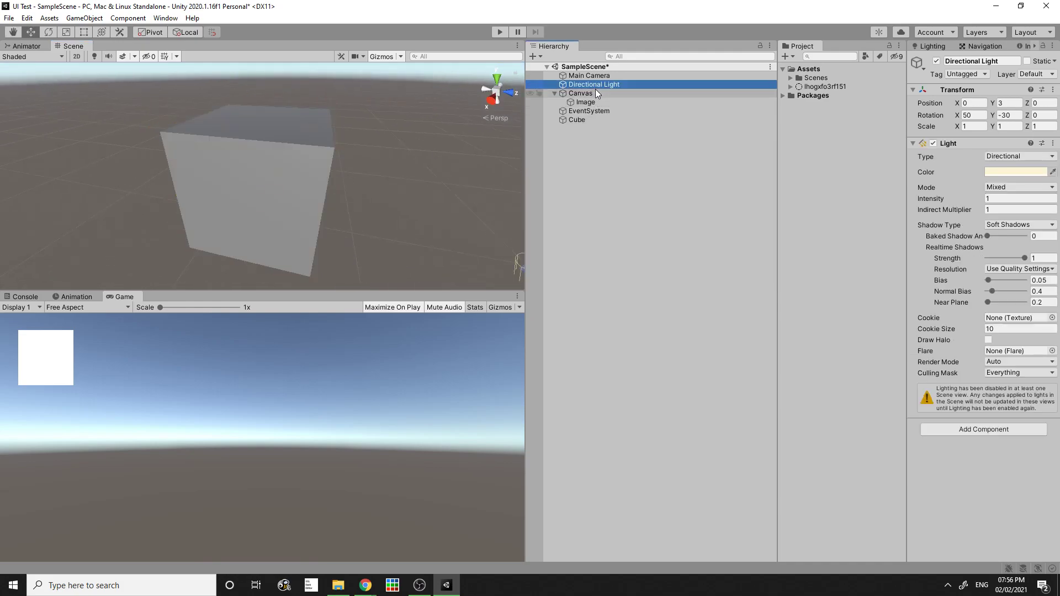
{"action": "double_click", "coordinate": [595, 93]}
{"action": "left_click_drag", "start_coordinate": [590, 227], "coordinate": [343, 187], "text": "alt"}
{"action": "scroll", "coordinate": [343, 188], "scroll_direction": "up", "scroll_amount": 3}
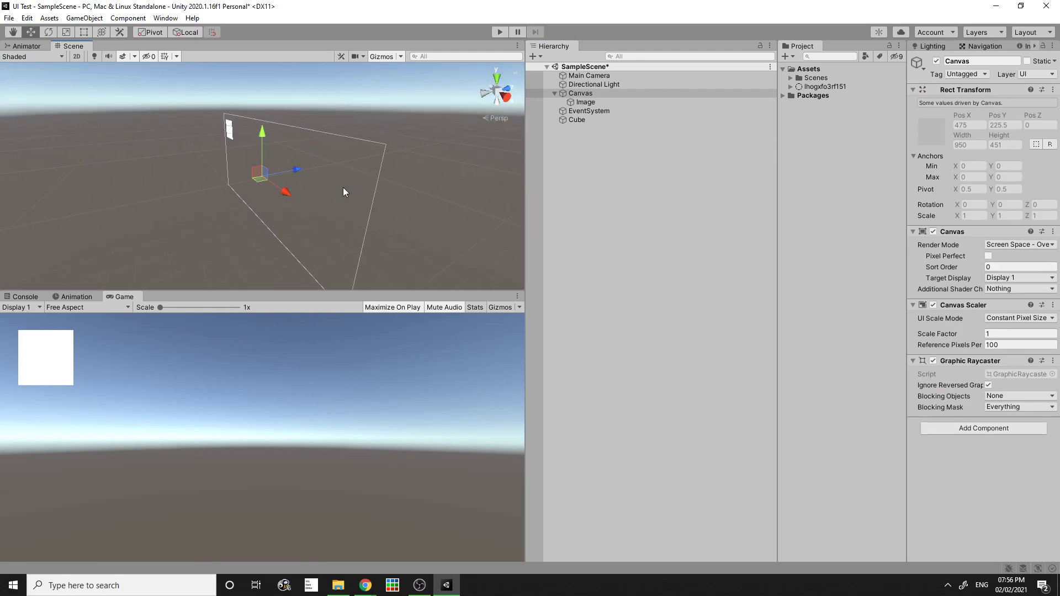
{"action": "left_click_drag", "start_coordinate": [348, 181], "coordinate": [484, 176], "text": "alt"}
{"action": "scroll", "coordinate": [313, 171], "scroll_direction": "up", "scroll_amount": 8}
{"action": "left_click_drag", "start_coordinate": [314, 170], "coordinate": [289, 180], "text": "alt"}
{"action": "scroll", "coordinate": [316, 184], "scroll_direction": "down", "scroll_amount": 3}
{"action": "middle_click_drag", "start_coordinate": [378, 199], "coordinate": [360, 198]}
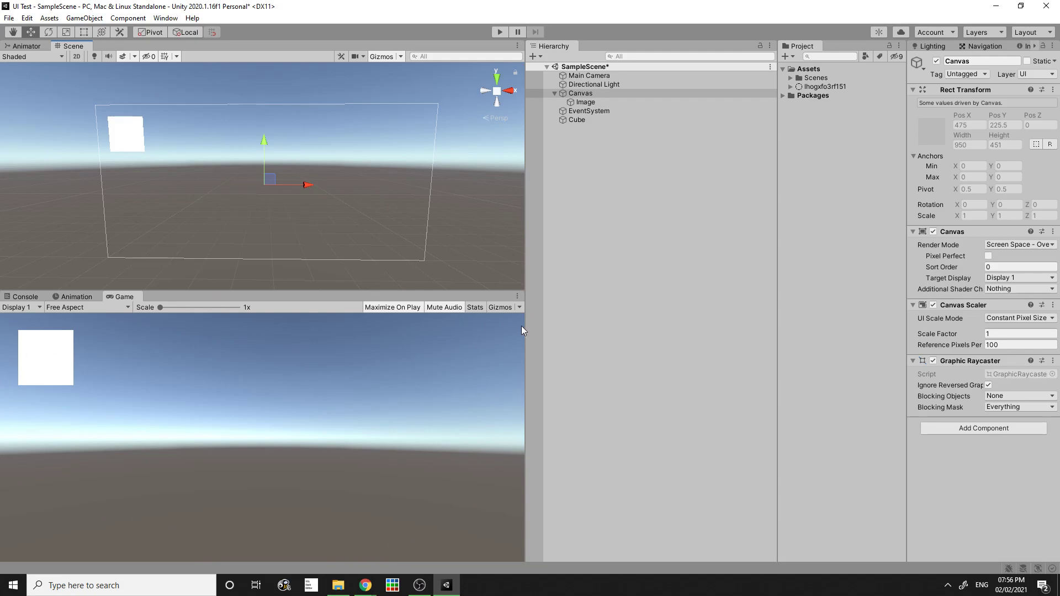
- Widen the Scene and Game views by narrowing the Hierarchy to see how the Image's placement responds
{"action": "left_click_drag", "start_coordinate": [524, 348], "coordinate": [723, 337]}
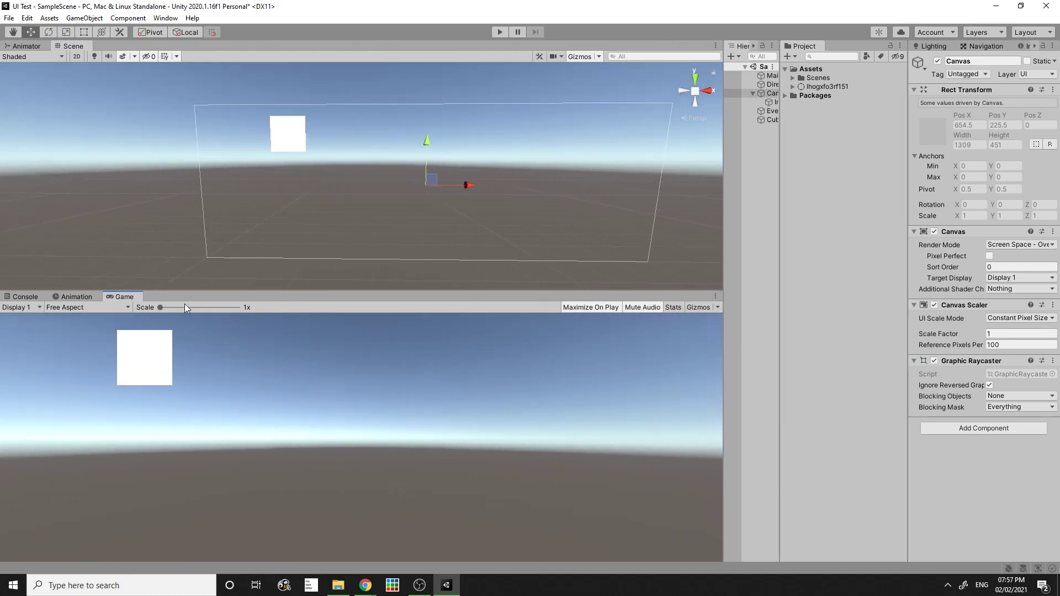
- Narrow the Scene and Game views and run the scene maximized to check where the Image sits, stopping playback after
{"action": "left_click", "coordinate": [76, 310]}
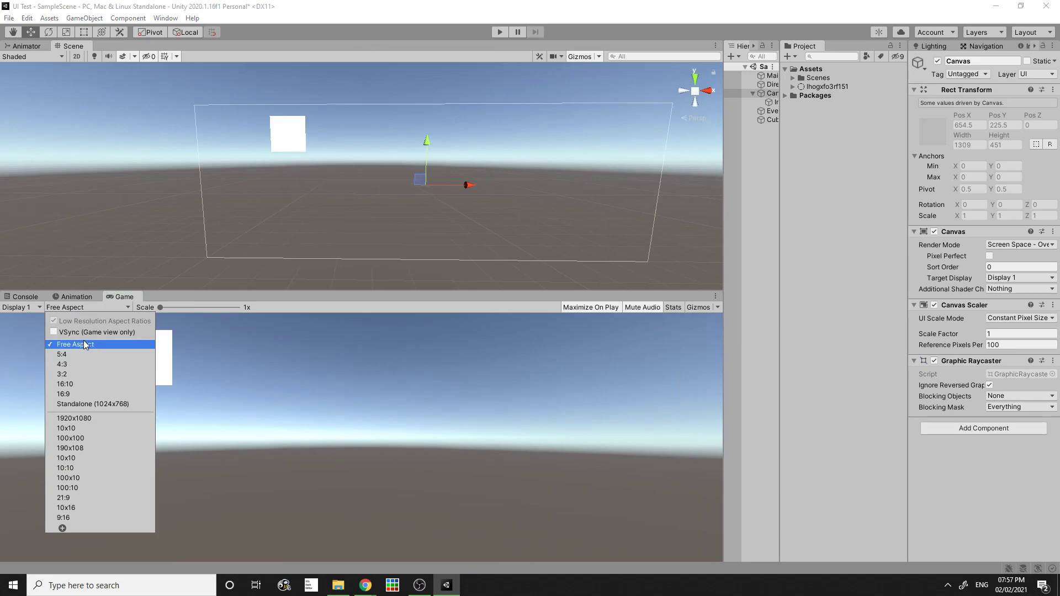
{"action": "left_click", "coordinate": [803, 403]}
{"action": "left_click_drag", "start_coordinate": [722, 407], "coordinate": [610, 375]}
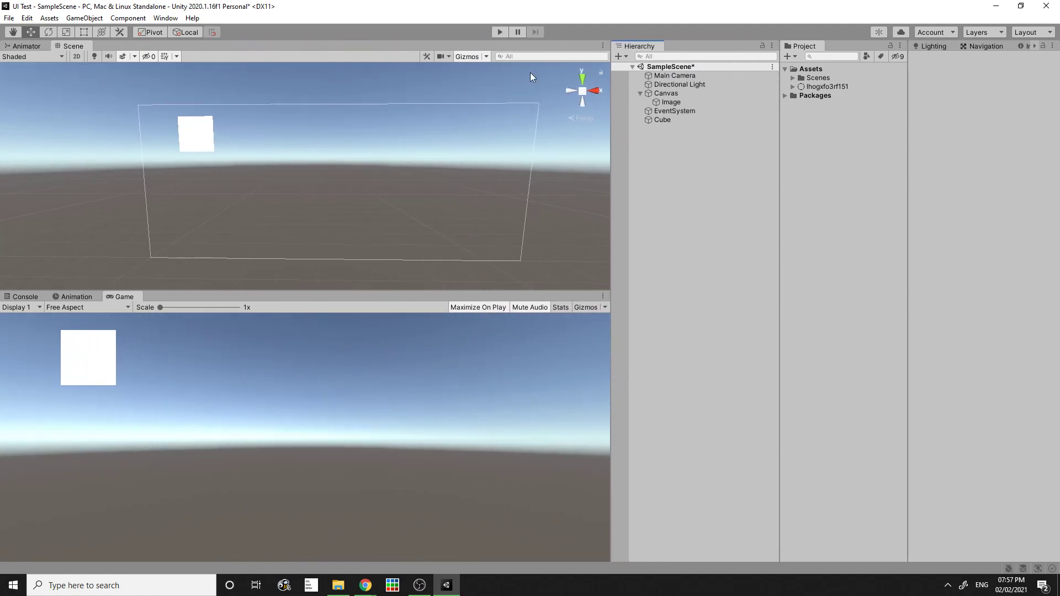
{"action": "left_click", "coordinate": [499, 32]}
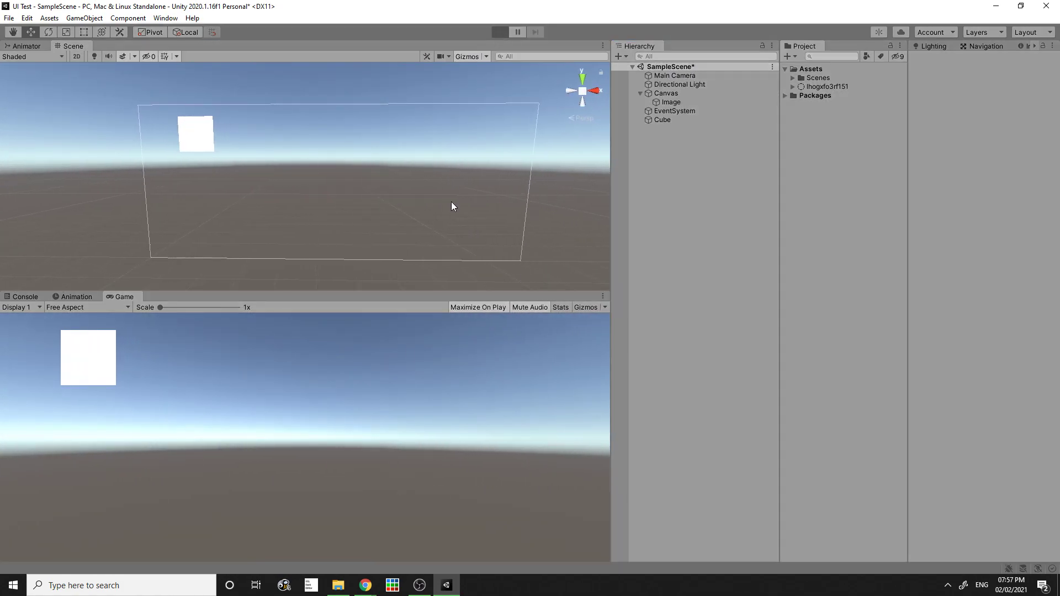
{"action": "left_click", "coordinate": [478, 307]}
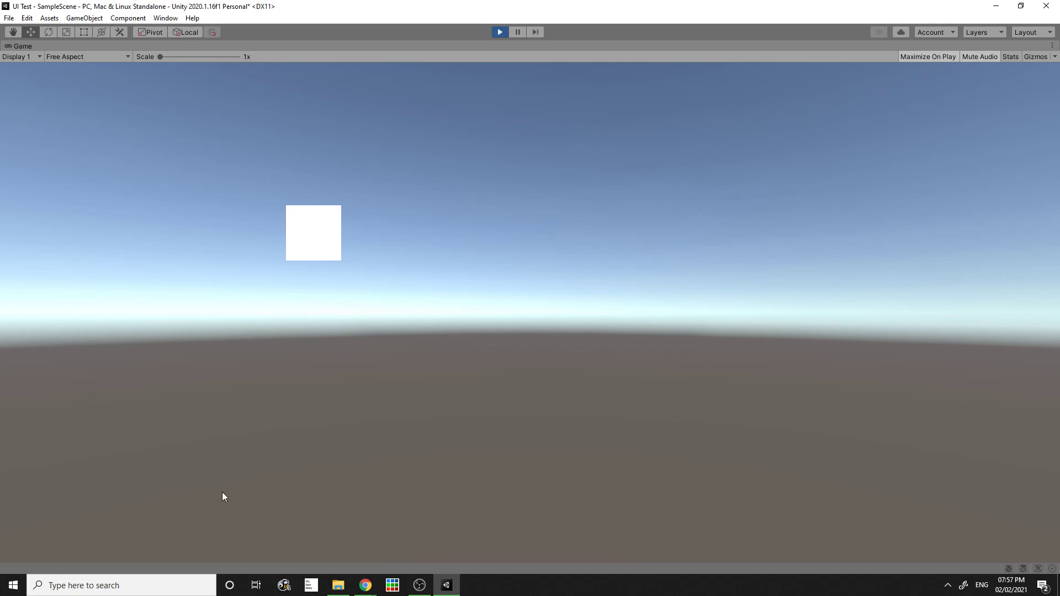
{"action": "left_click", "coordinate": [501, 32]}
- Widen the Scene and Game views, focus on the Image, and move it left along its X axis
{"action": "left_click_drag", "start_coordinate": [611, 378], "coordinate": [678, 385]}
{"action": "left_click", "coordinate": [264, 139]}
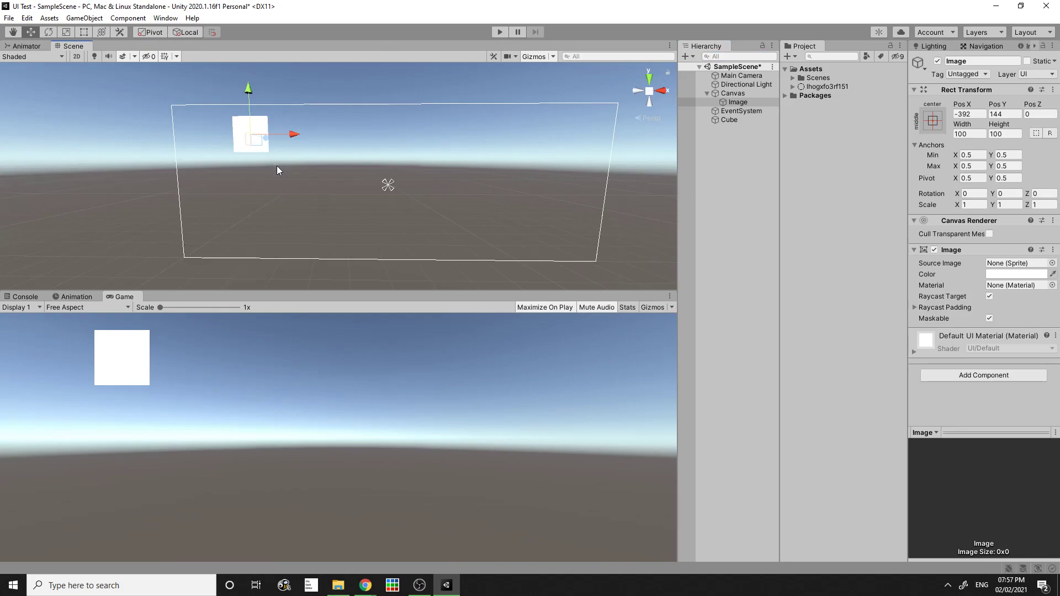
{"action": "key", "text": "f"}
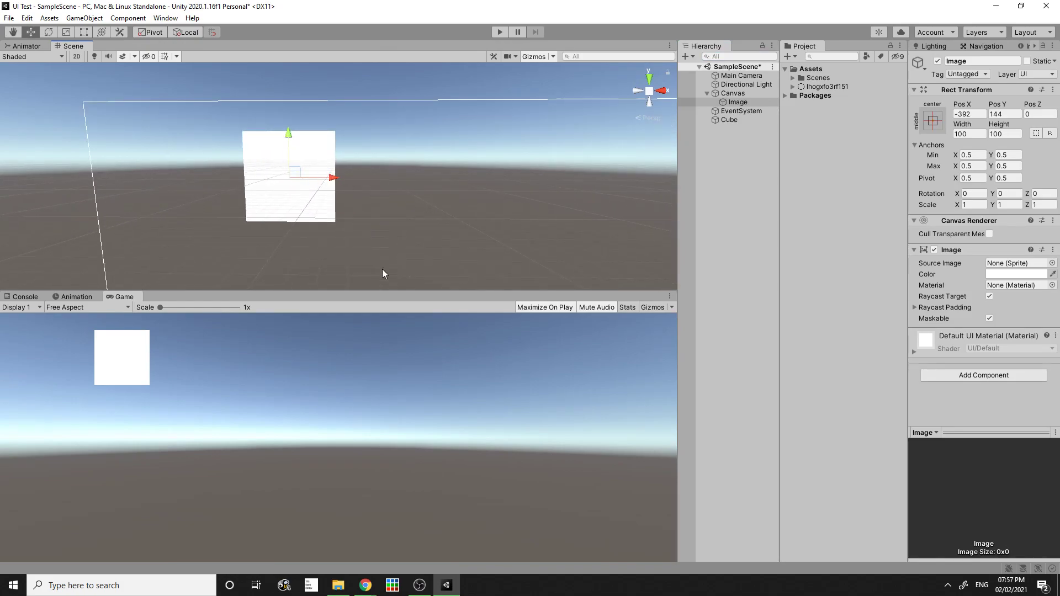
{"action": "scroll", "coordinate": [362, 240], "scroll_direction": "down", "scroll_amount": 5}
{"action": "left_click_drag", "start_coordinate": [330, 178], "coordinate": [279, 177]}
- Narrow the Scene and Game views and move the Image right to Pos X -188, just inside the Canvas edge
{"action": "left_click_drag", "start_coordinate": [677, 438], "coordinate": [298, 425]}
{"action": "middle_click_drag", "start_coordinate": [185, 182], "coordinate": [160, 183]}
{"action": "scroll", "coordinate": [233, 183], "scroll_direction": "down", "scroll_amount": 3}
{"action": "left_click_drag", "start_coordinate": [73, 177], "coordinate": [168, 176]}
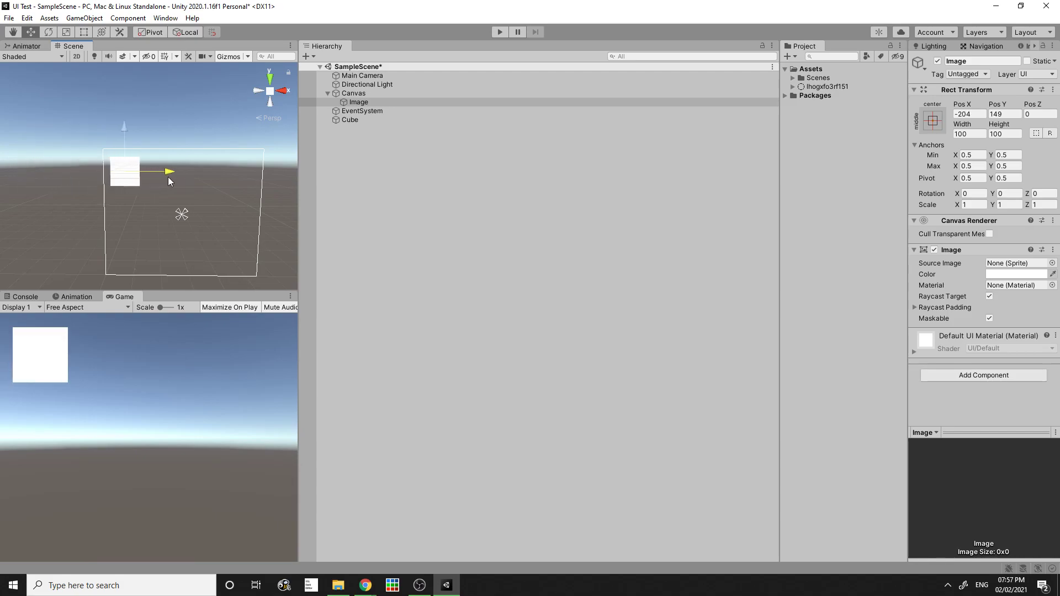
{"action": "scroll", "coordinate": [170, 176], "scroll_direction": "up", "scroll_amount": 2}
{"action": "middle_click_drag", "start_coordinate": [148, 205], "coordinate": [115, 209]}
{"action": "middle_click_drag", "start_coordinate": [163, 217], "coordinate": [193, 216]}
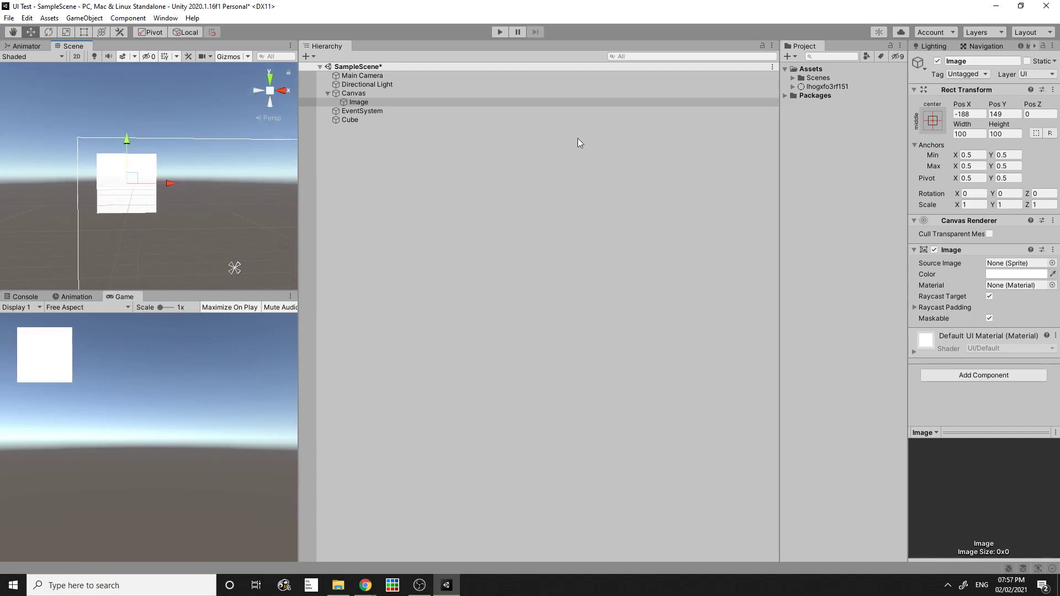
- Widen the Inspector and compare the Image's Rect Transform with the Directional Light's Transform
{"action": "left_click", "coordinate": [393, 102]}
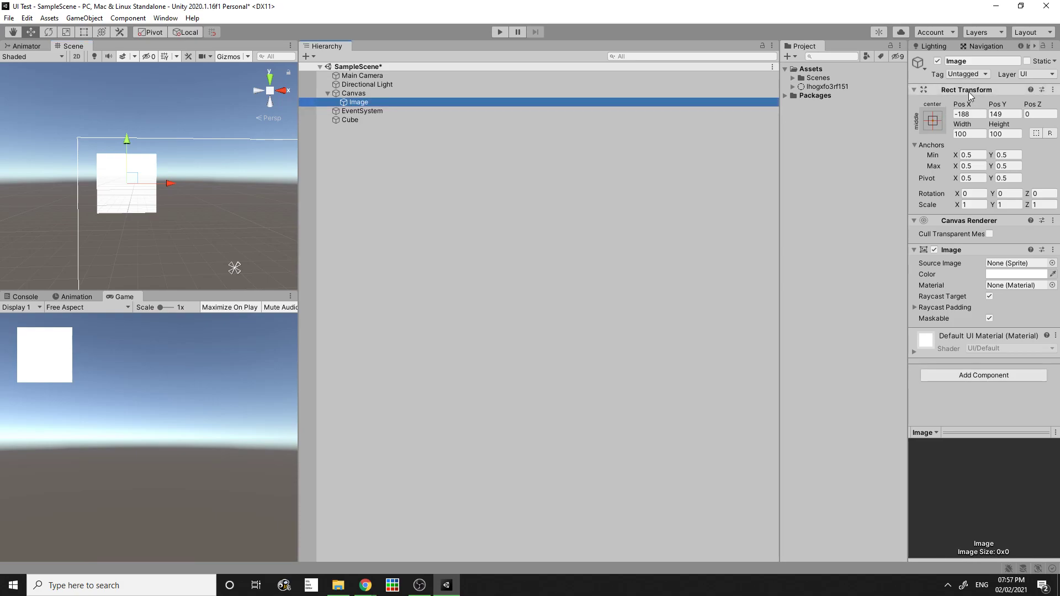
{"action": "left_click_drag", "start_coordinate": [908, 106], "coordinate": [841, 105]}
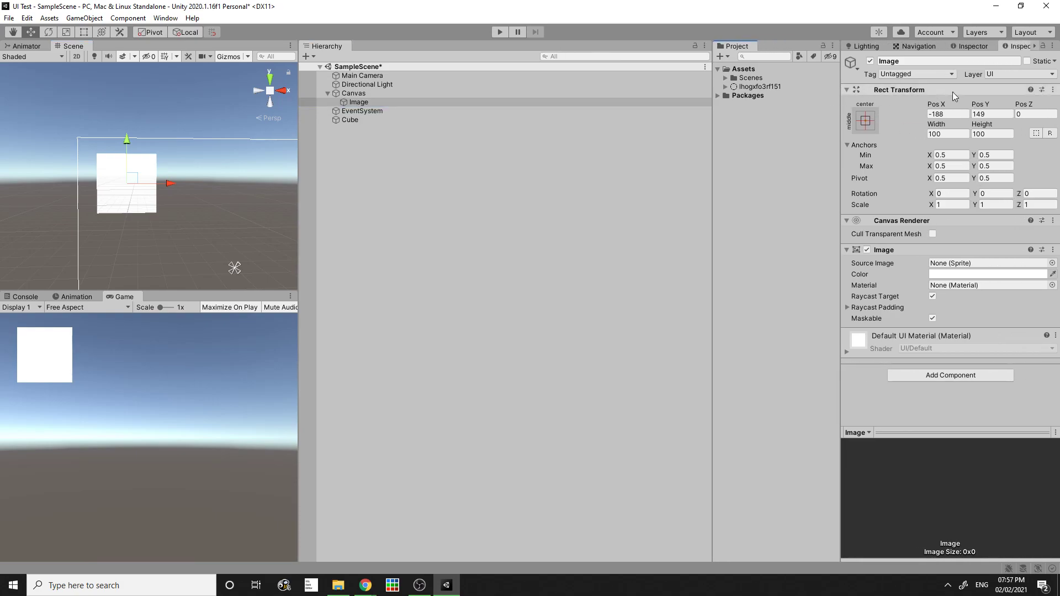
{"action": "left_click", "coordinate": [367, 84]}
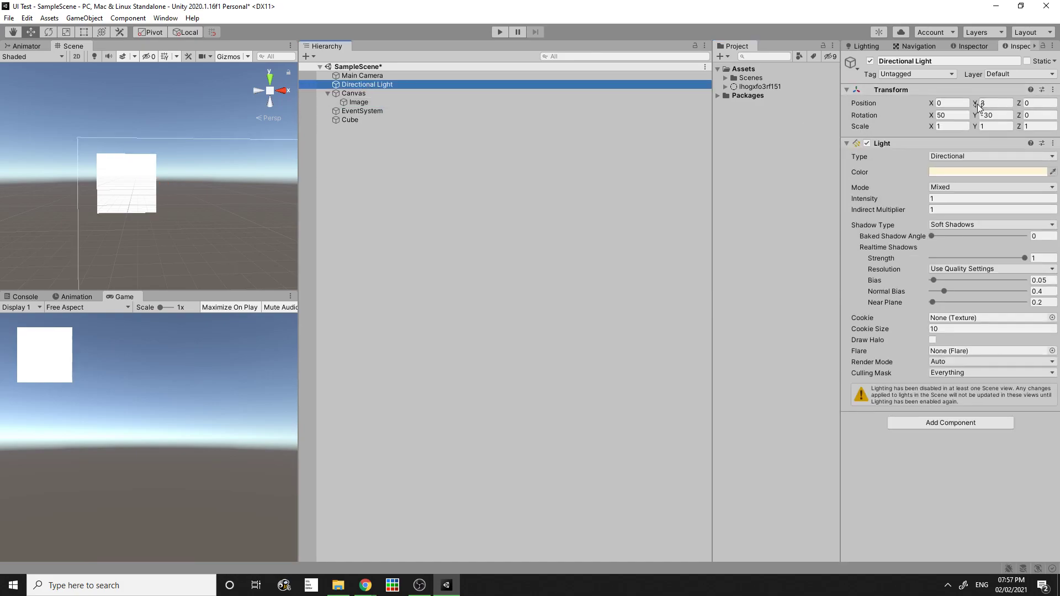
{"action": "key", "text": "f"}
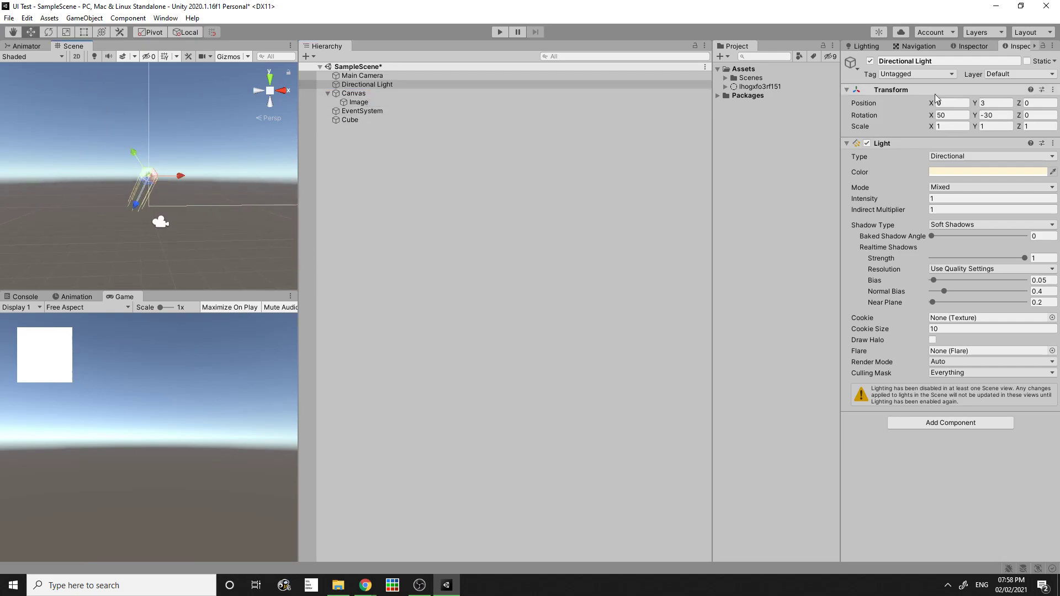
{"action": "left_click", "coordinate": [369, 94]}
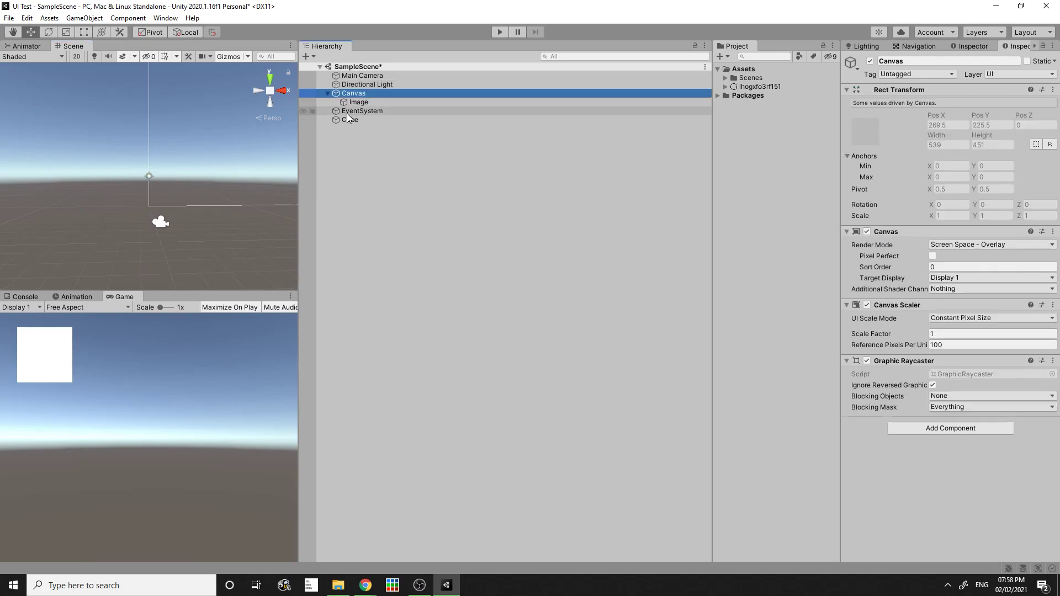
- Frame the Image and the whole Canvas in the Scene view and examine the Image's Width and Height settings
{"action": "left_click", "coordinate": [360, 102]}
{"action": "key", "text": "f"}
{"action": "scroll", "coordinate": [177, 217], "scroll_direction": "down", "scroll_amount": 14}
{"action": "middle_click_drag", "start_coordinate": [218, 218], "coordinate": [136, 211]}
{"action": "middle_click_drag", "start_coordinate": [277, 208], "coordinate": [222, 181]}
{"action": "scroll", "coordinate": [243, 208], "scroll_direction": "down", "scroll_amount": 12}
{"action": "left_click", "coordinate": [964, 135]}
{"action": "key", "text": "Tab"}
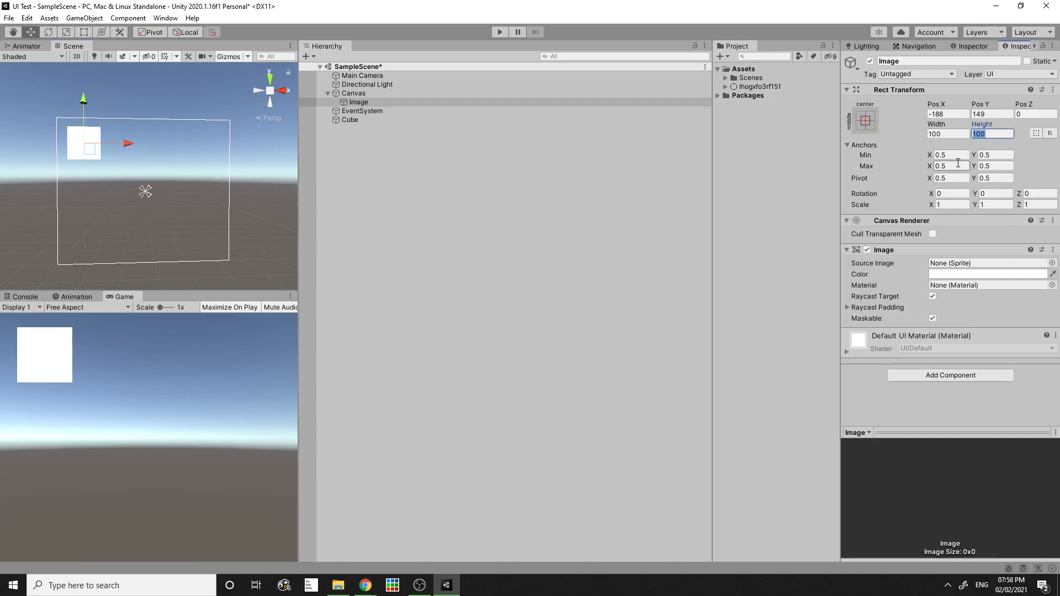
- Set the Image's anchor preset to top left and review the resulting anchor Min and Max values
{"action": "left_click", "coordinate": [866, 121]}
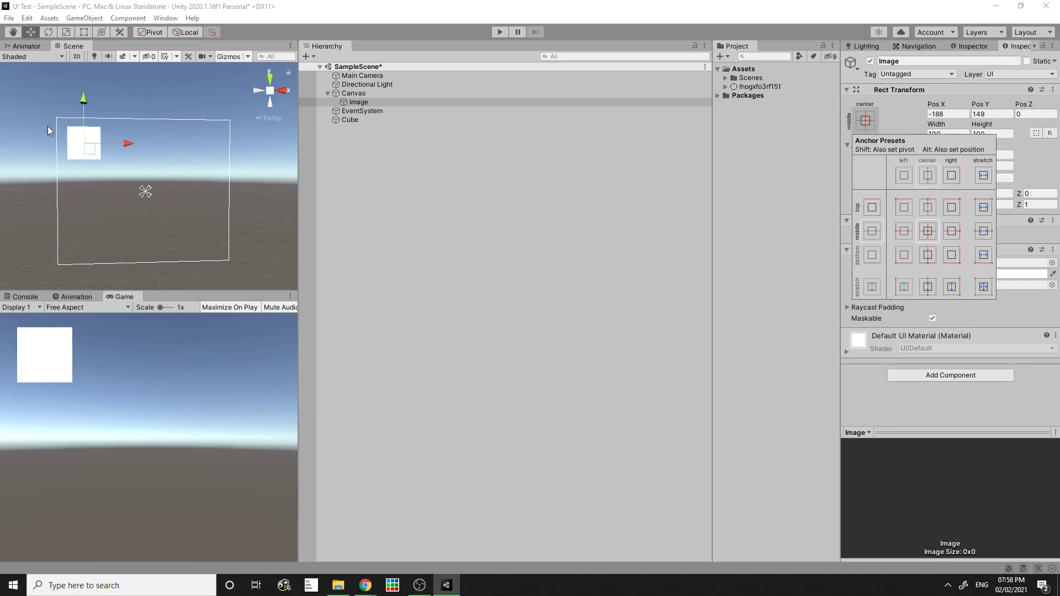
{"action": "left_click", "coordinate": [904, 208]}
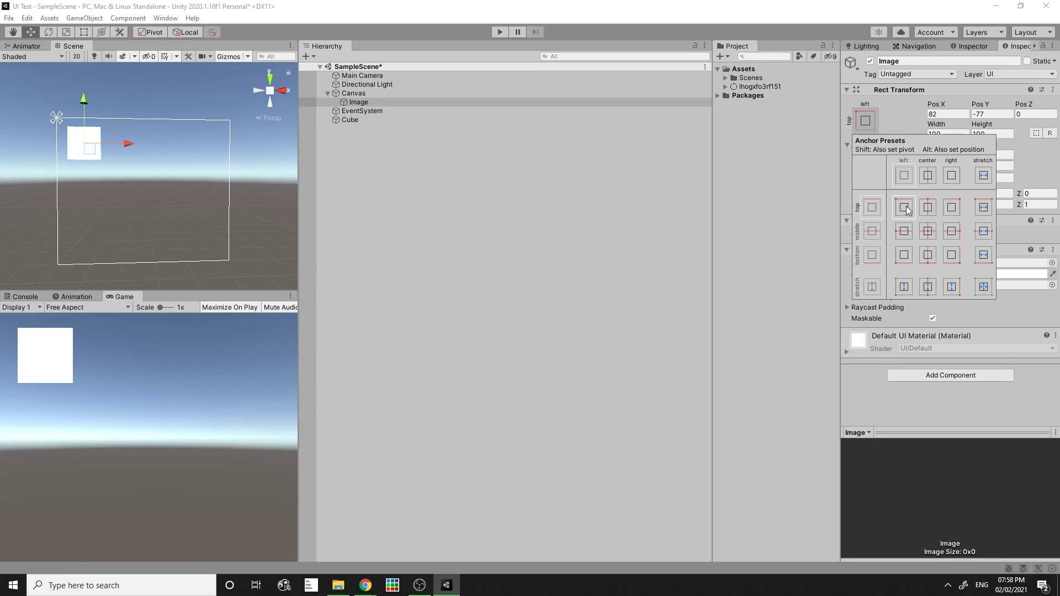
{"action": "left_click", "coordinate": [837, 131]}
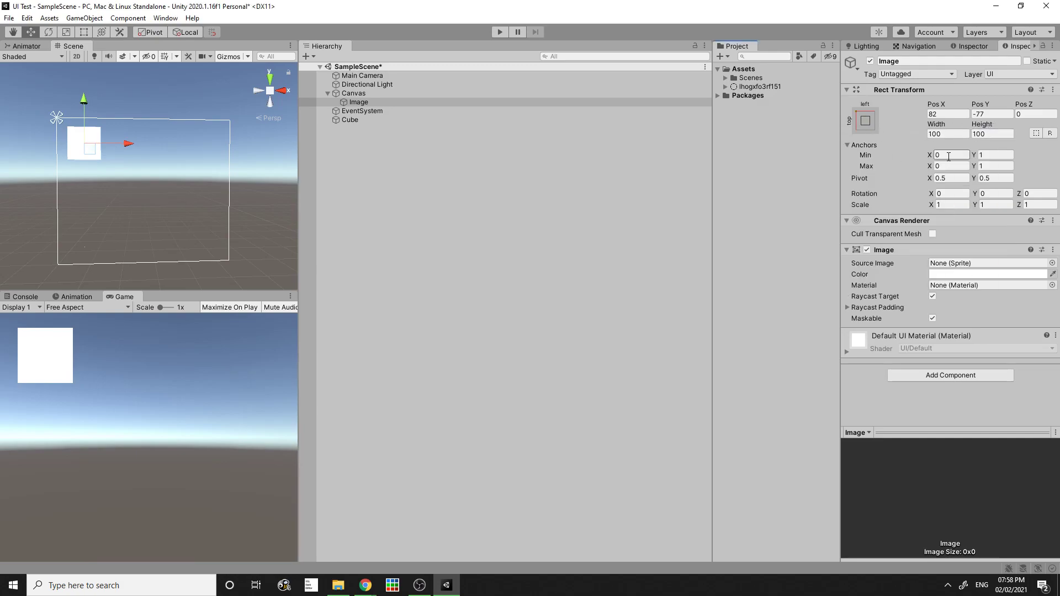
{"action": "left_click", "coordinate": [991, 156]}
{"action": "left_click", "coordinate": [871, 131]}
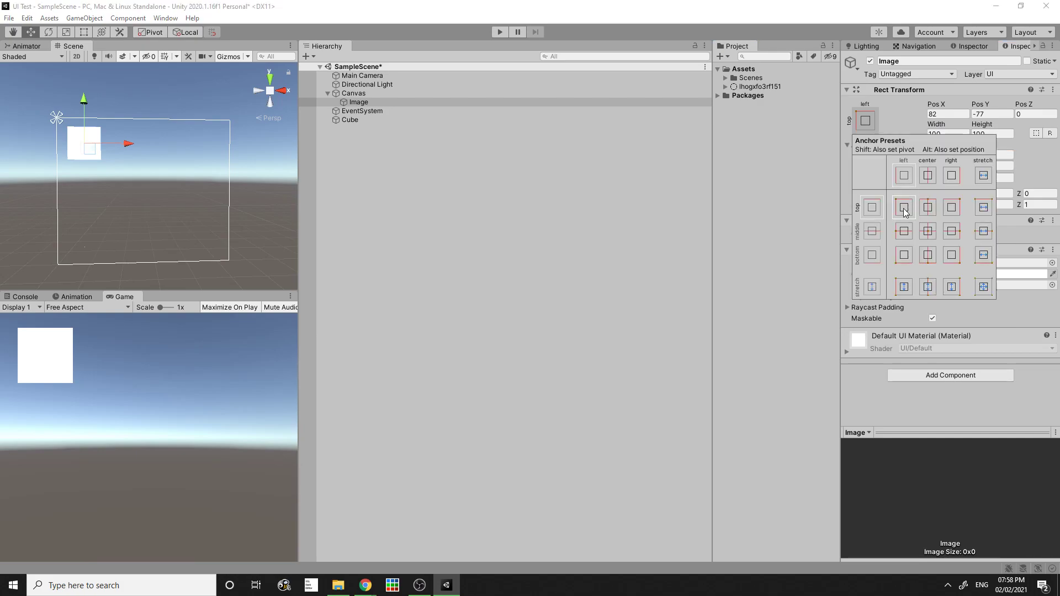
{"action": "left_click", "coordinate": [875, 126]}
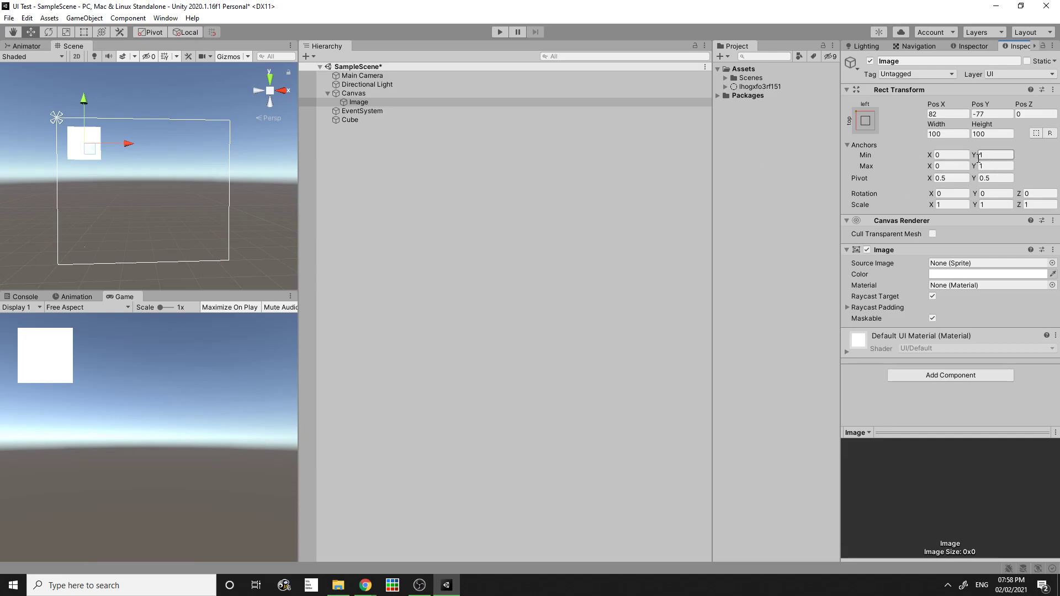
- Enlarge the Scene and Game views and run the scene to check the Image's top-left anchoring, stopping playback after
{"action": "left_click_drag", "start_coordinate": [299, 320], "coordinate": [528, 318]}
{"action": "left_click_drag", "start_coordinate": [401, 293], "coordinate": [387, 328]}
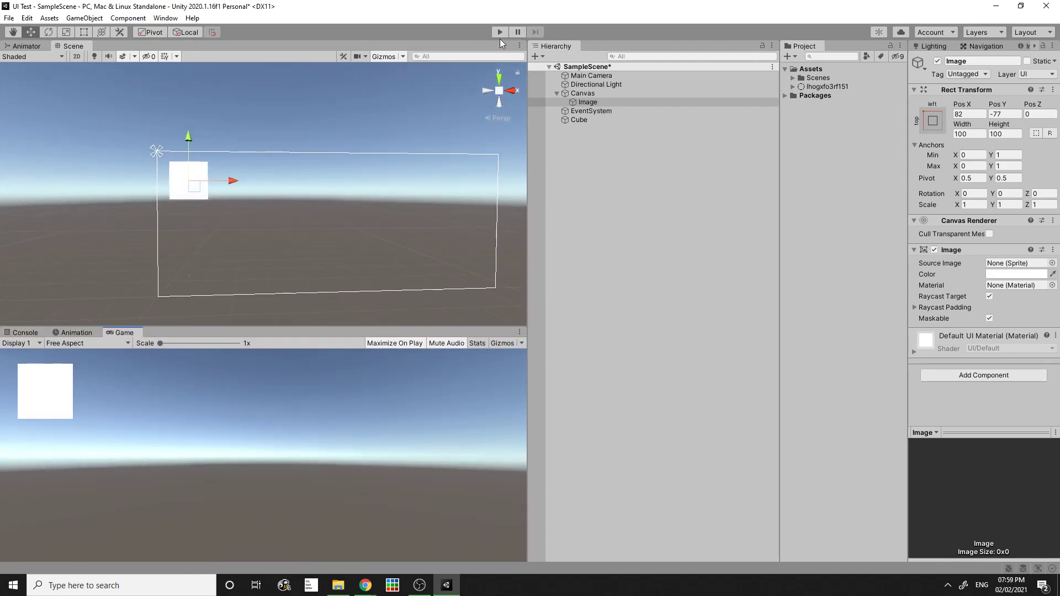
{"action": "left_click", "coordinate": [500, 32]}
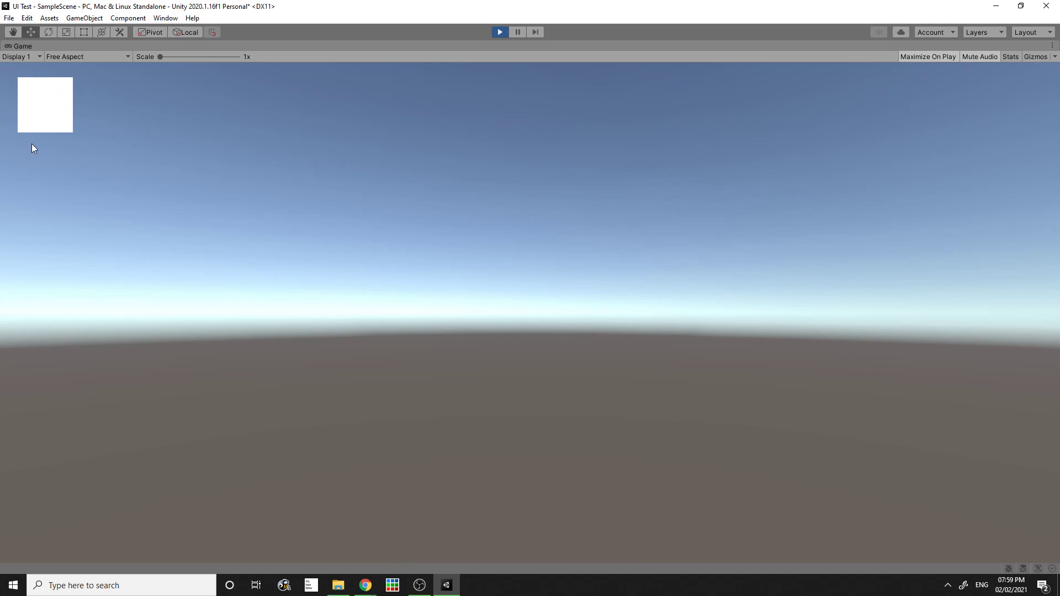
{"action": "left_click", "coordinate": [500, 32]}
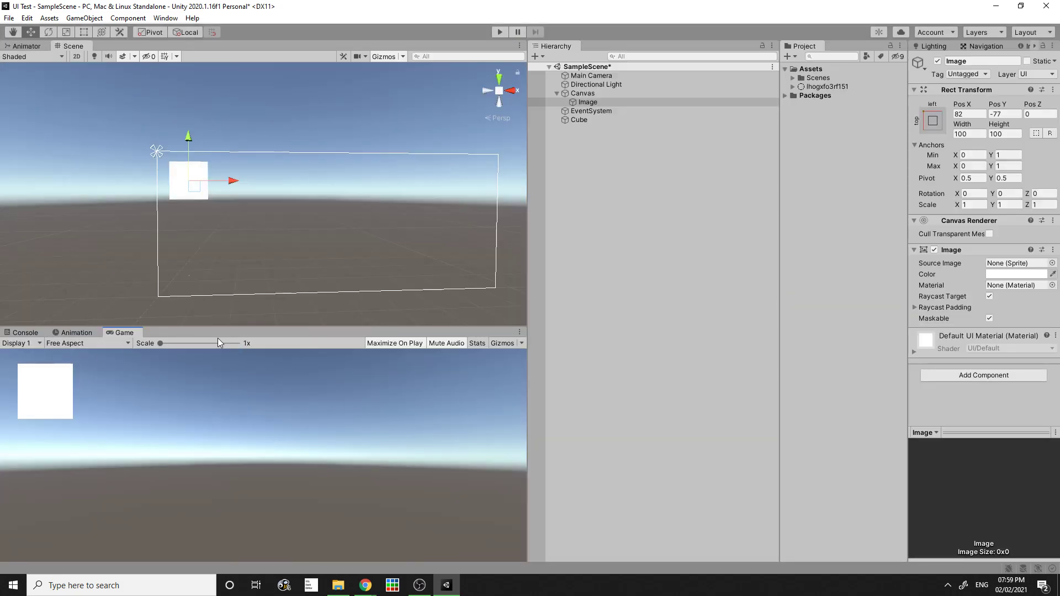
- Narrow and rewiden the Game view and make it taller to examine how the anchored Image responds
{"action": "left_click_drag", "start_coordinate": [527, 367], "coordinate": [259, 377]}
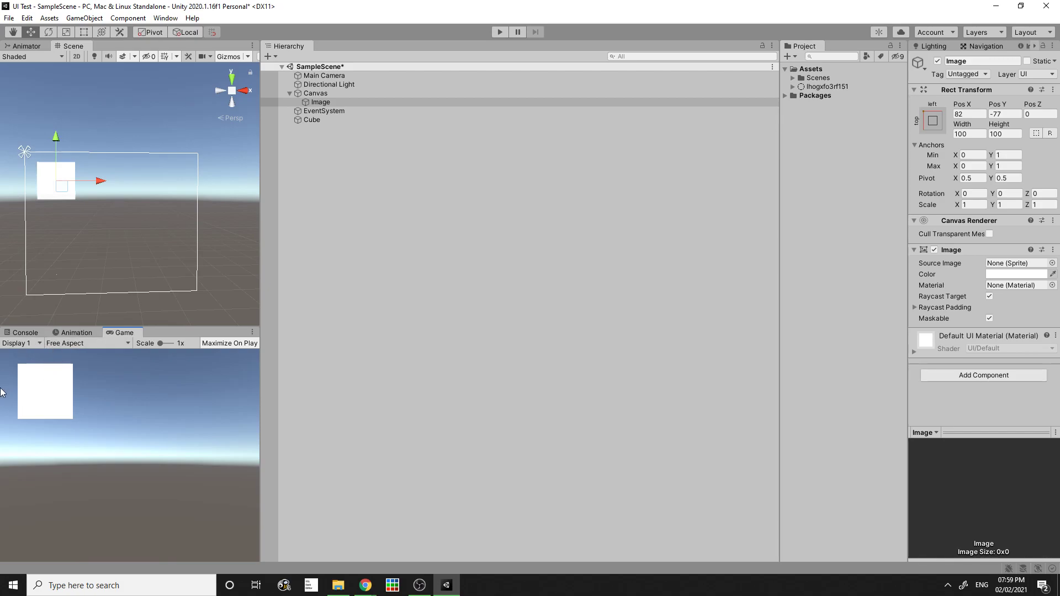
{"action": "left_click_drag", "start_coordinate": [262, 373], "coordinate": [532, 382]}
{"action": "left_click_drag", "start_coordinate": [470, 328], "coordinate": [328, 223]}
- Preview the Game view at the 16:9 aspect ratio and at the 190x108 resolution
{"action": "left_click", "coordinate": [71, 238]}
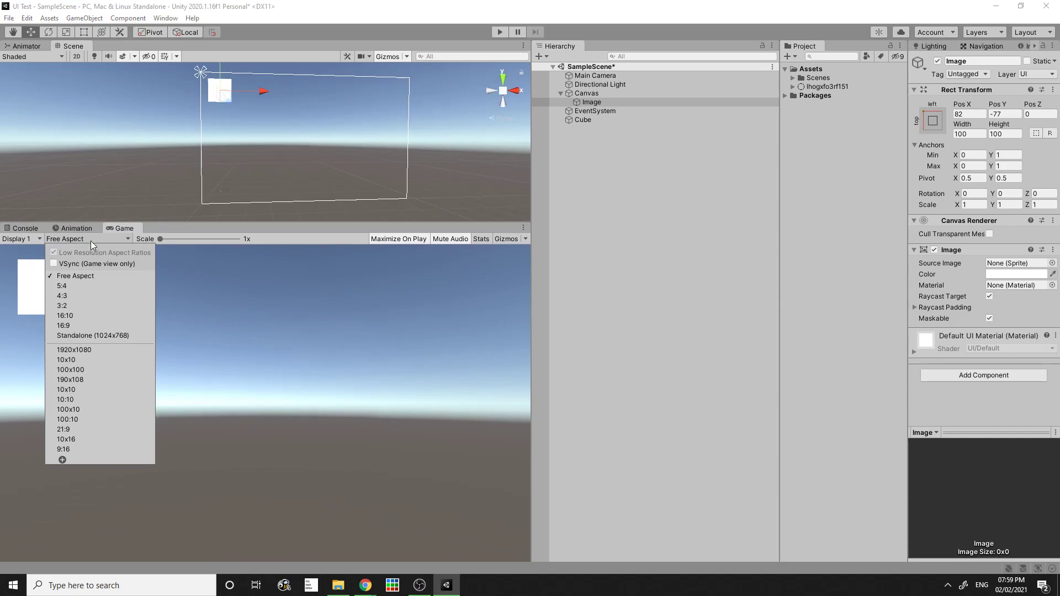
{"action": "left_click", "coordinate": [75, 326]}
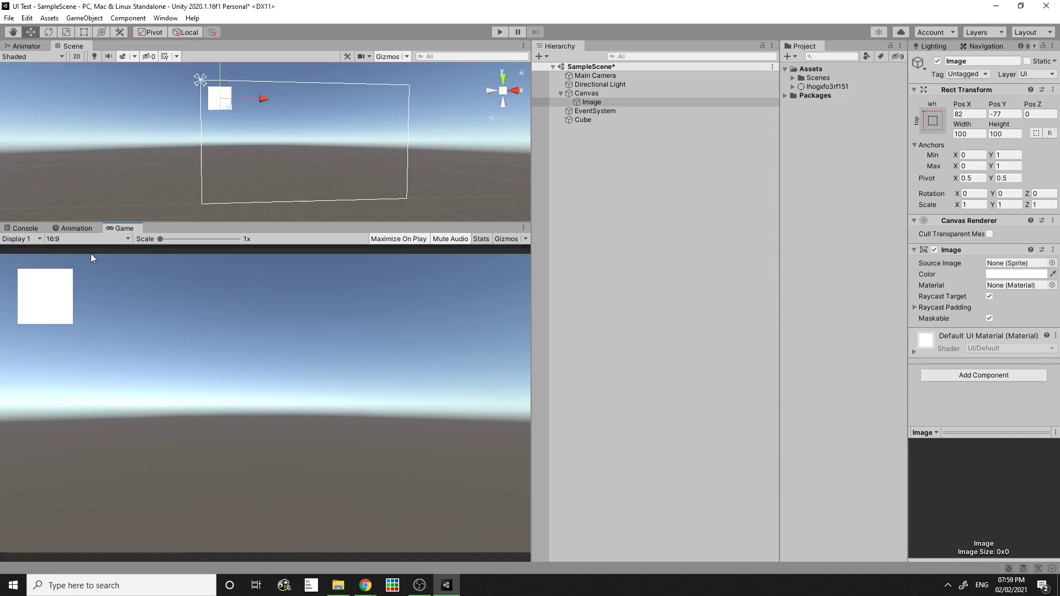
{"action": "left_click", "coordinate": [87, 239]}
{"action": "left_click", "coordinate": [87, 240]}
{"action": "left_click", "coordinate": [88, 236]}
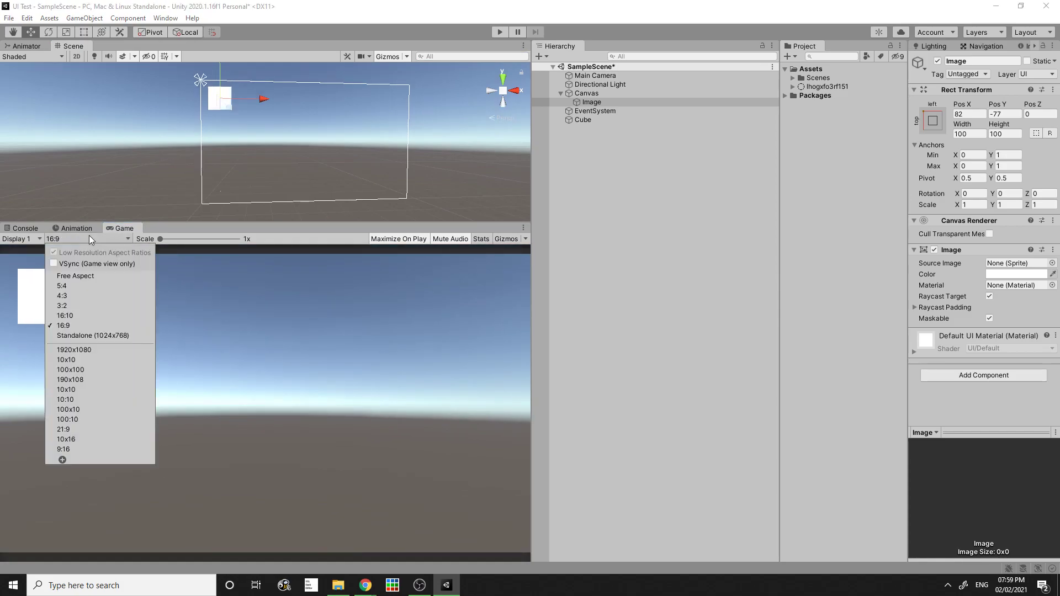
{"action": "left_click", "coordinate": [86, 380]}
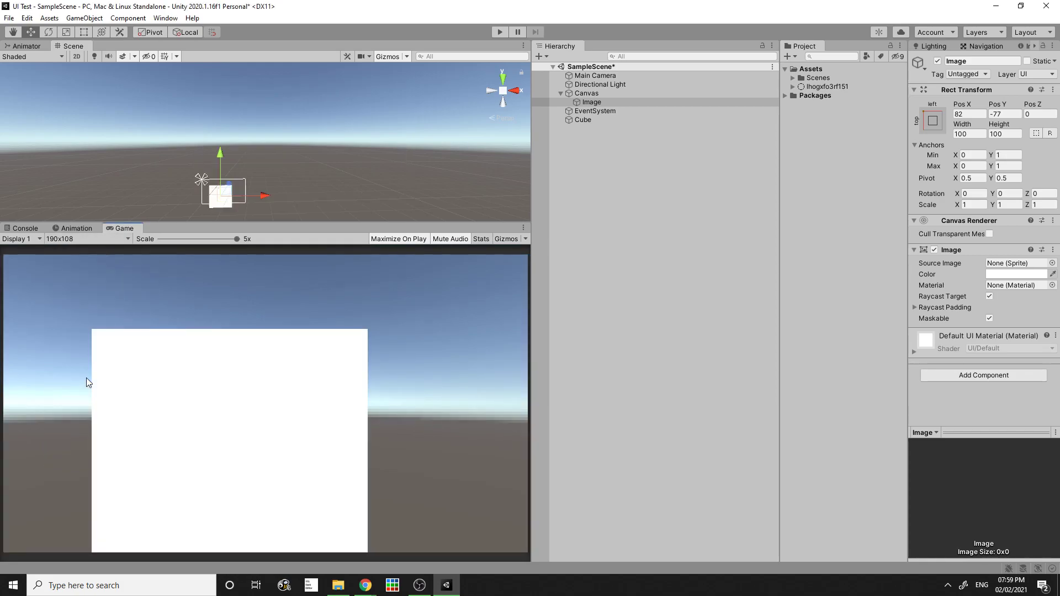
- Preview the Game view at the 1920x1080 resolution and return it to the 16:9 aspect ratio
{"action": "left_click", "coordinate": [104, 237]}
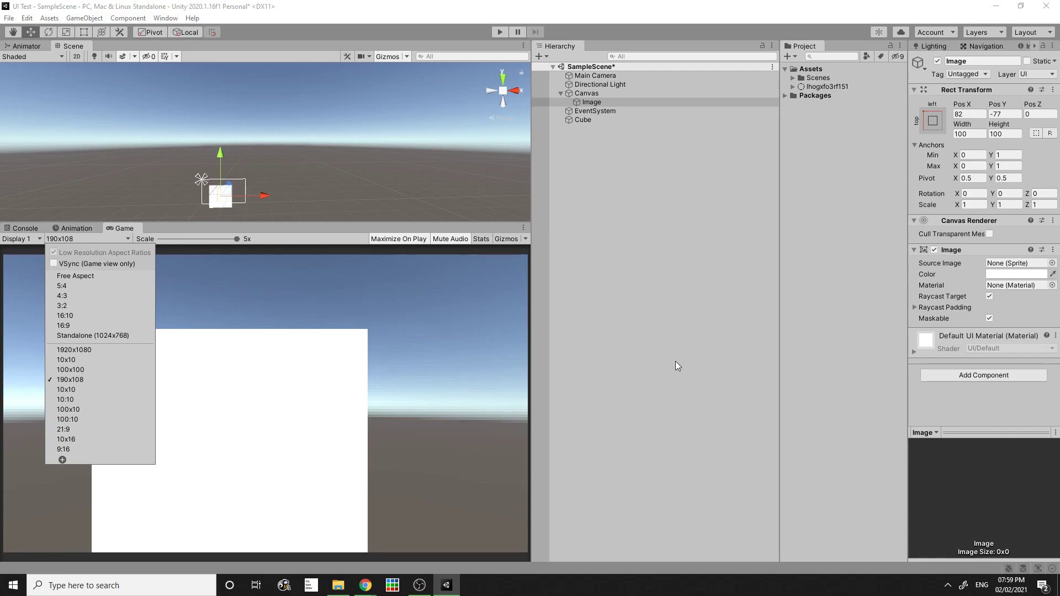
{"action": "left_click", "coordinate": [677, 365]}
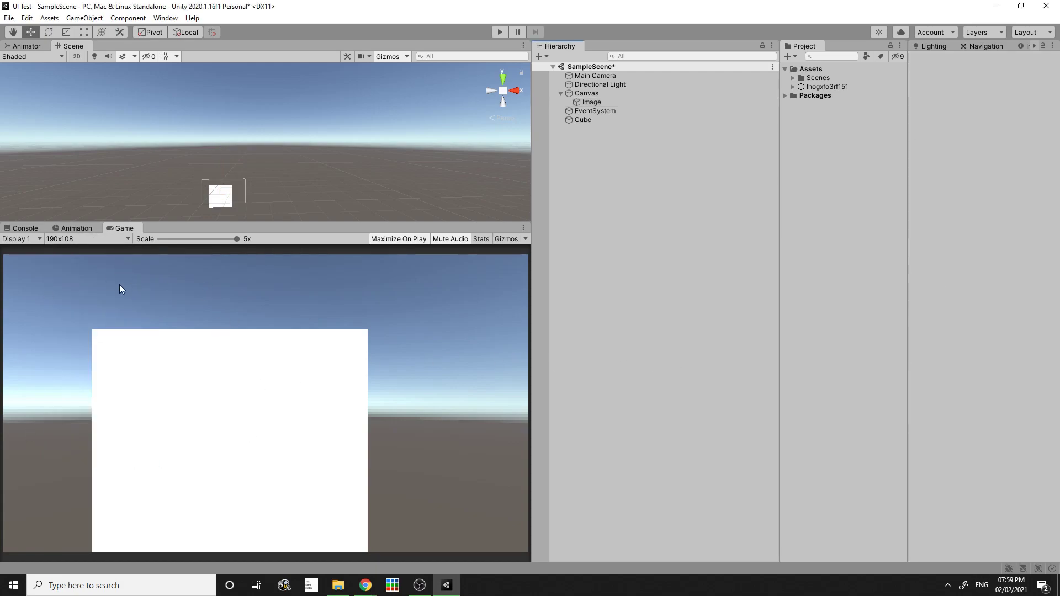
{"action": "left_click", "coordinate": [94, 240]}
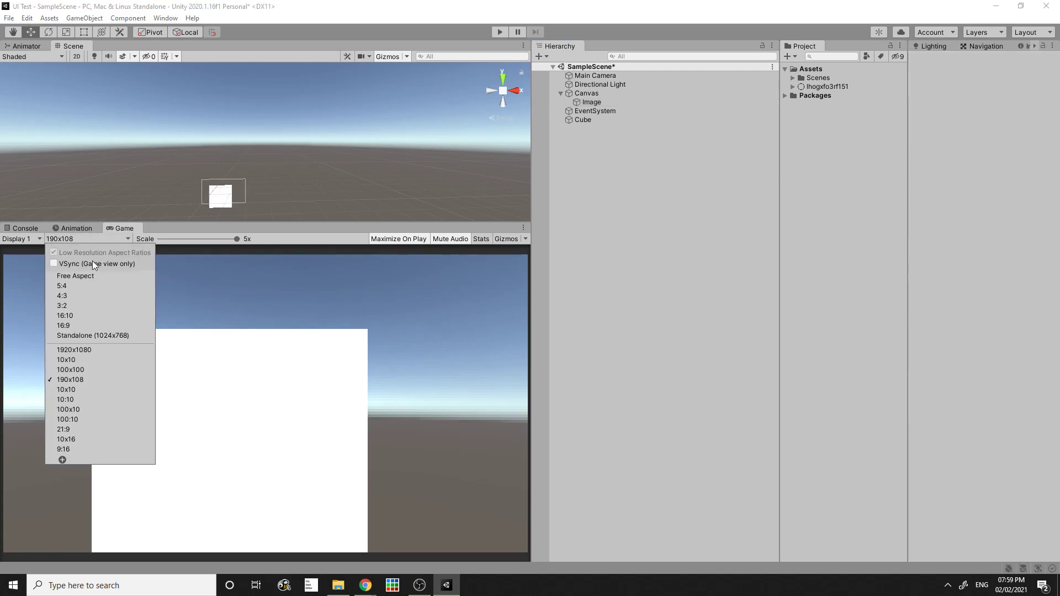
{"action": "left_click", "coordinate": [79, 349]}
{"action": "left_click", "coordinate": [64, 240]}
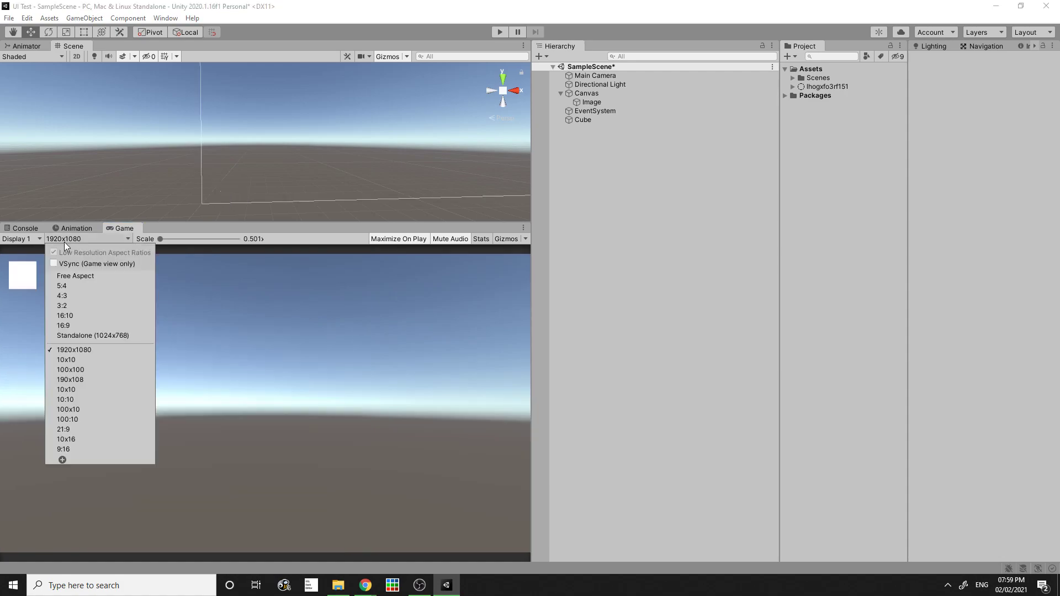
{"action": "left_click", "coordinate": [81, 326]}
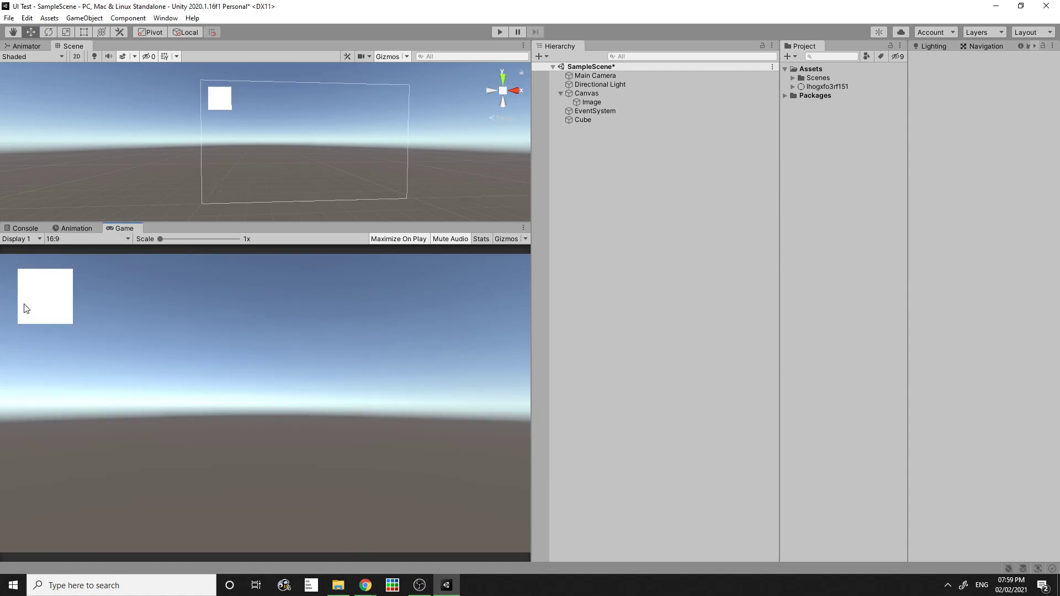
- Switch the Game view to 1920x1080 to compare the Image's size, and set the resolution to 190x108
{"action": "left_click", "coordinate": [91, 238]}
{"action": "left_click", "coordinate": [82, 358]}
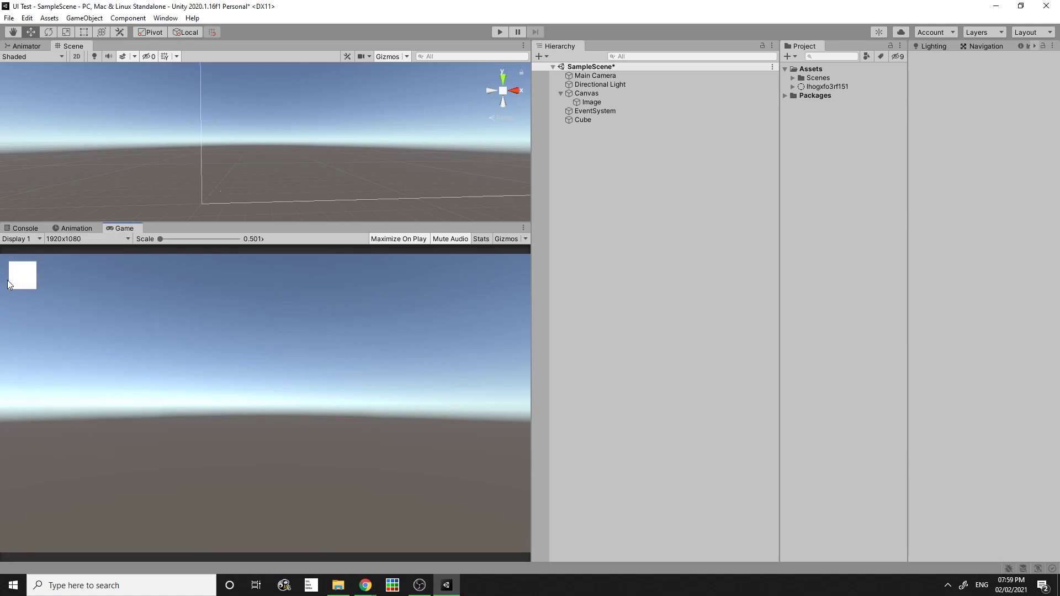
{"action": "left_click", "coordinate": [68, 242]}
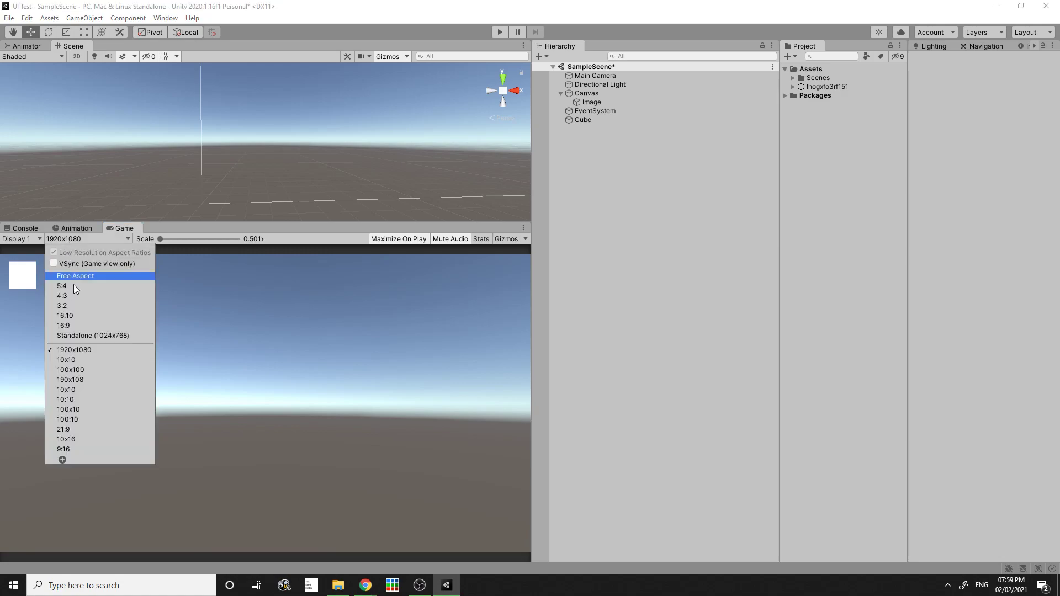
{"action": "left_click", "coordinate": [97, 379]}
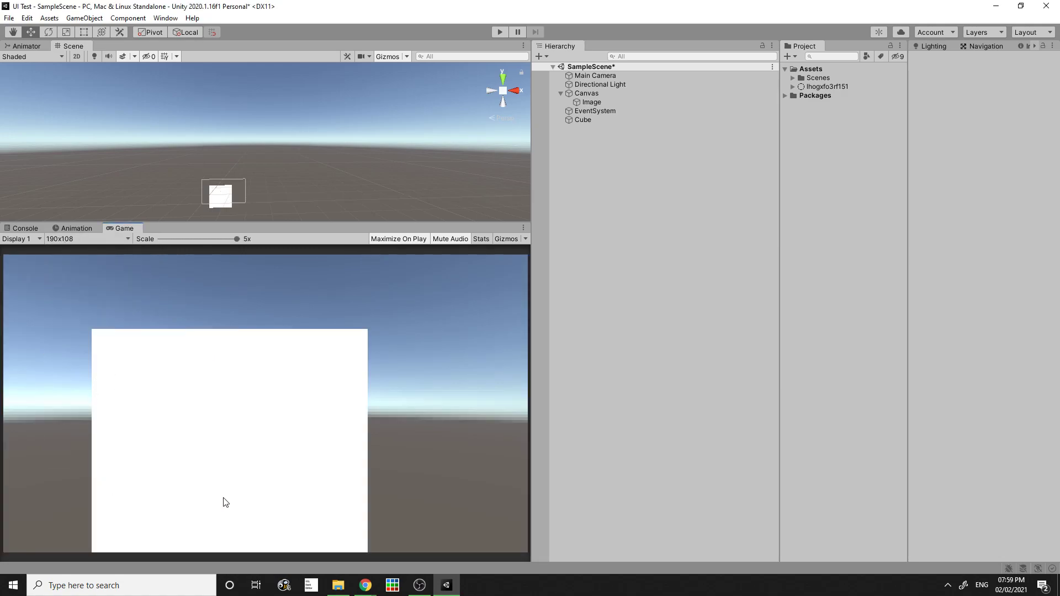
- Preview the Game view at the 1920x1080 resolution
{"action": "left_click", "coordinate": [84, 243]}
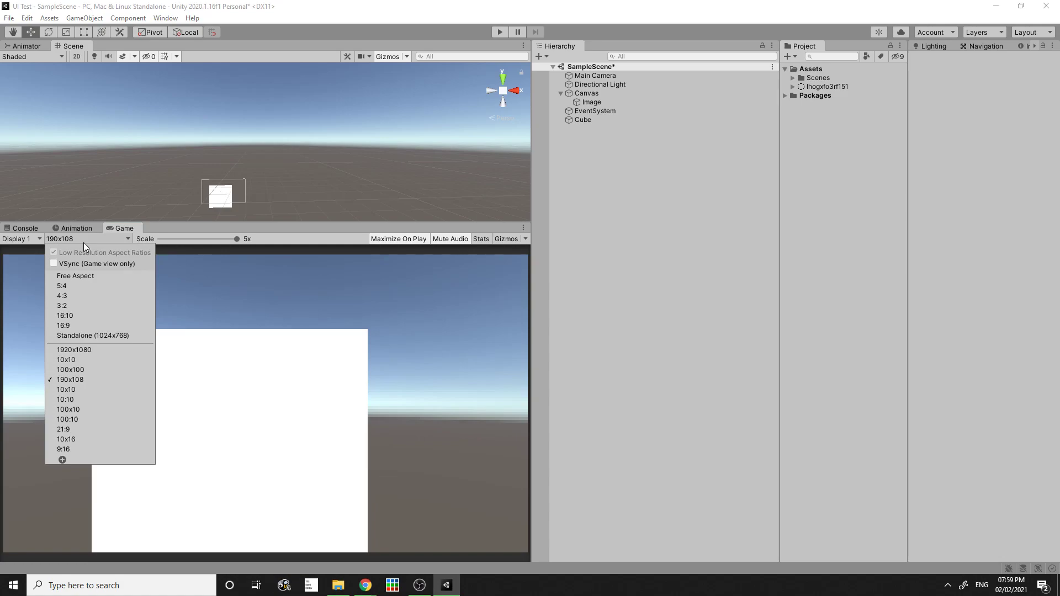
{"action": "left_click", "coordinate": [88, 347]}
{"action": "left_click", "coordinate": [78, 240]}
{"action": "left_click", "coordinate": [79, 240]}
- Set the Canvas Scaler's UI Scale Mode to Scale With Screen Size on the Canvas
{"action": "left_click", "coordinate": [595, 94]}
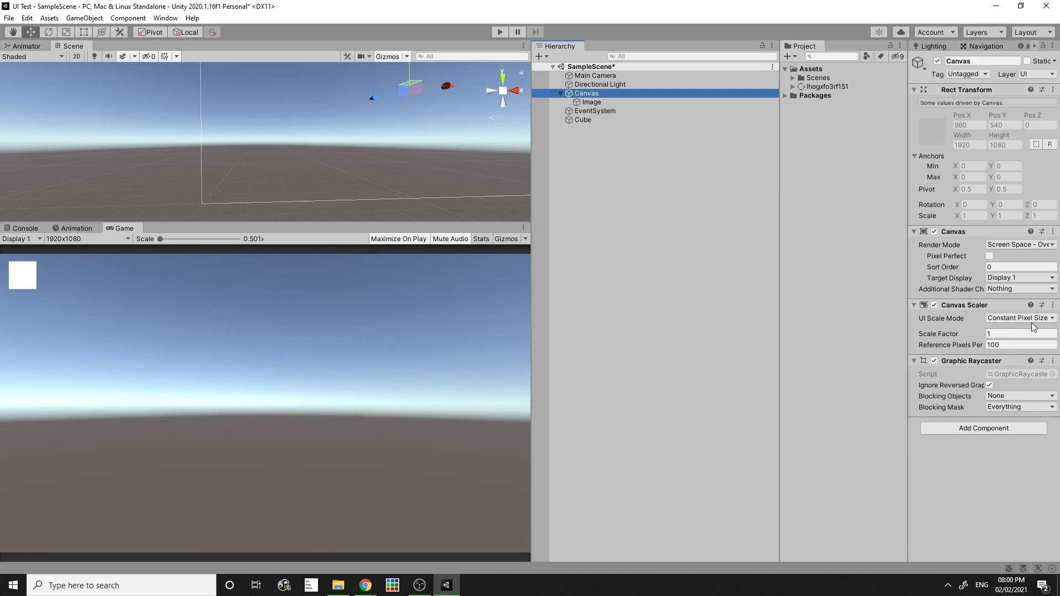
{"action": "left_click", "coordinate": [1035, 326]}
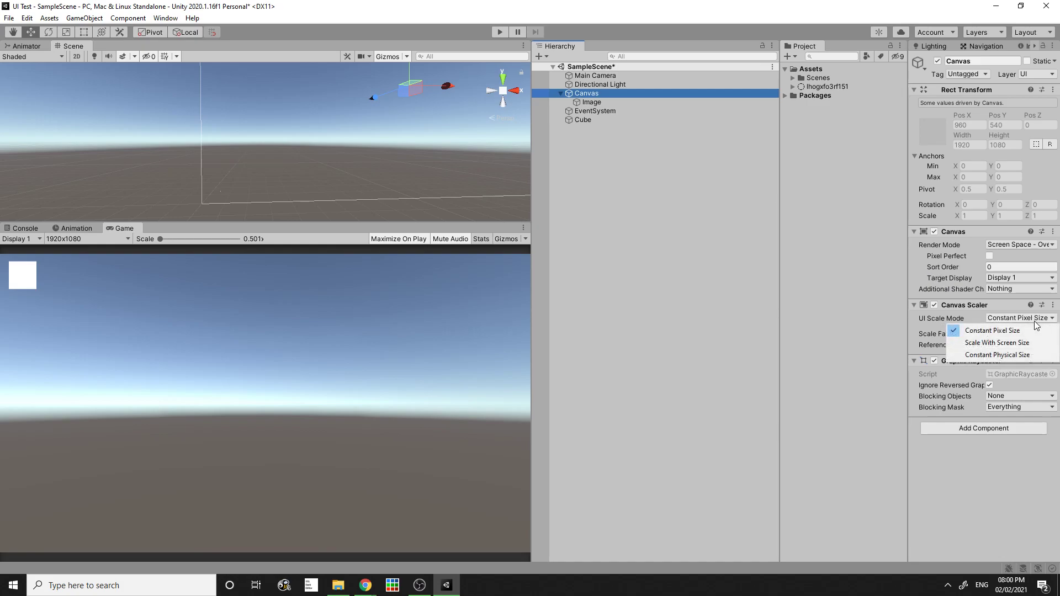
{"action": "left_click", "coordinate": [996, 343]}
{"action": "left_click_drag", "start_coordinate": [907, 366], "coordinate": [785, 366]}
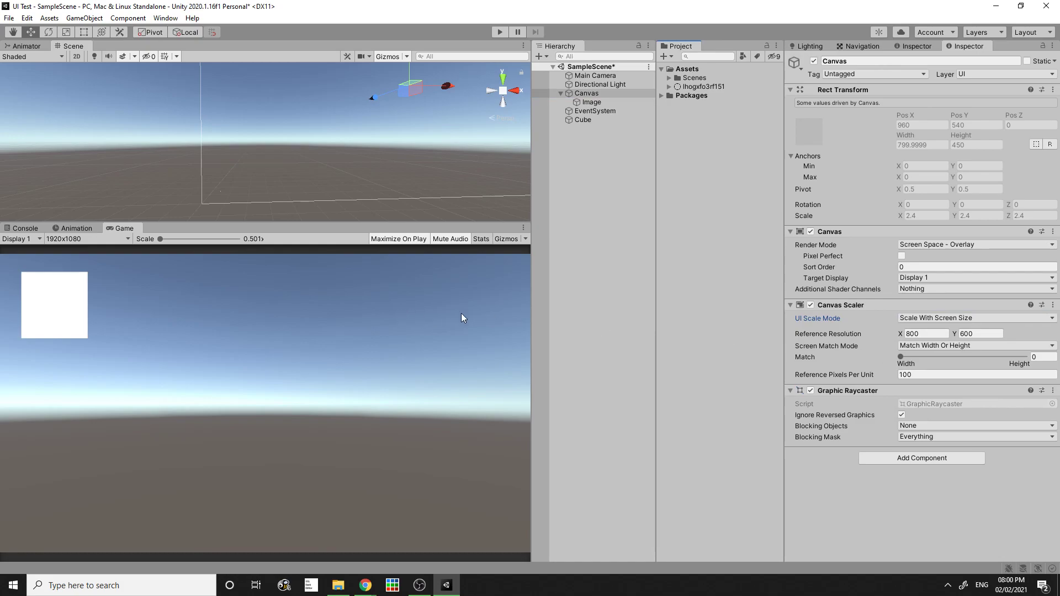
- Return the Game view to Free Aspect and widen it to examine how the Image scales
{"action": "left_click", "coordinate": [532, 327]}
{"action": "left_click", "coordinate": [114, 240]}
{"action": "left_click", "coordinate": [84, 276]}
{"action": "left_click_drag", "start_coordinate": [533, 341], "coordinate": [624, 364]}
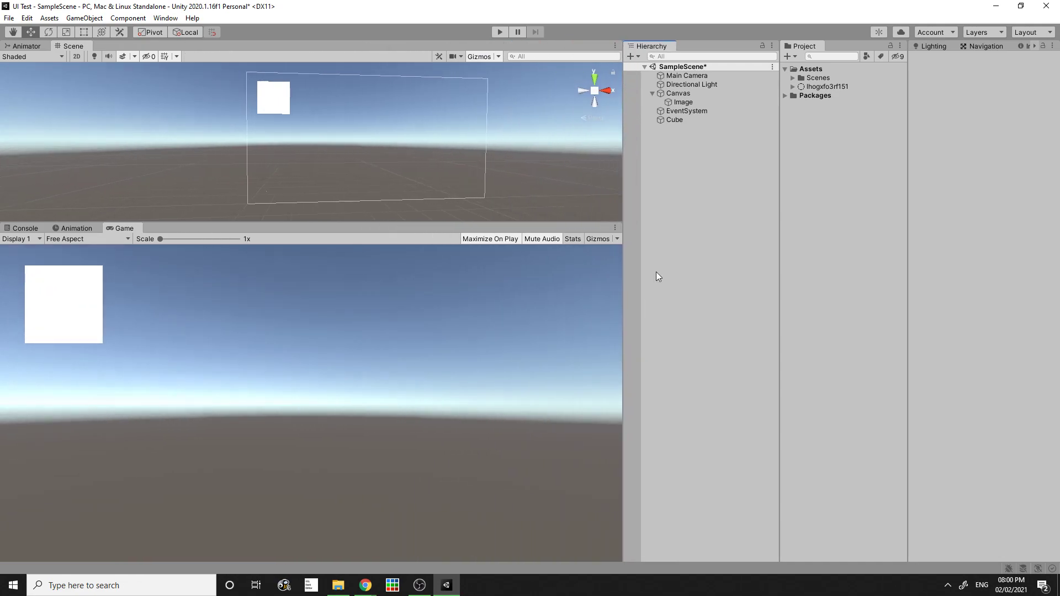
- Raise the Canvas Scaler's reference resolution X to about 887.4
{"action": "left_click", "coordinate": [680, 94]}
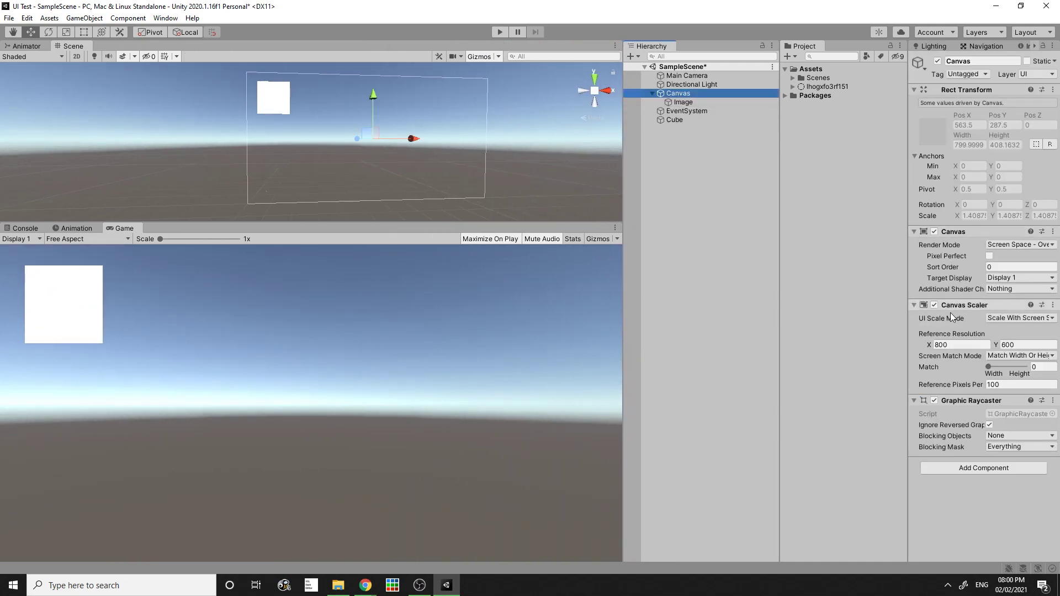
{"action": "left_click", "coordinate": [930, 347]}
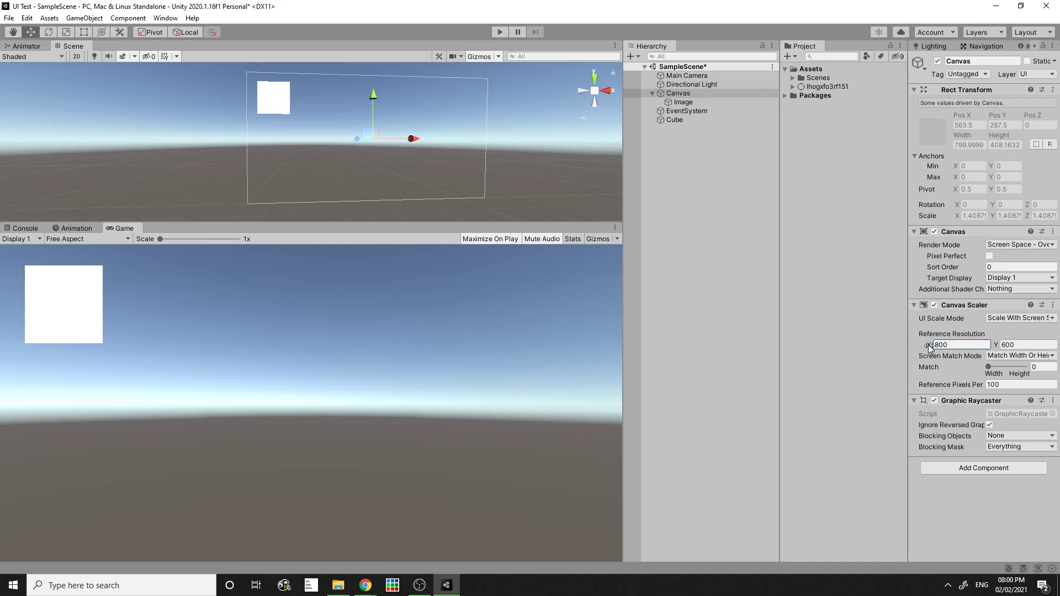
{"action": "left_click_drag", "start_coordinate": [924, 346], "coordinate": [438, 396]}
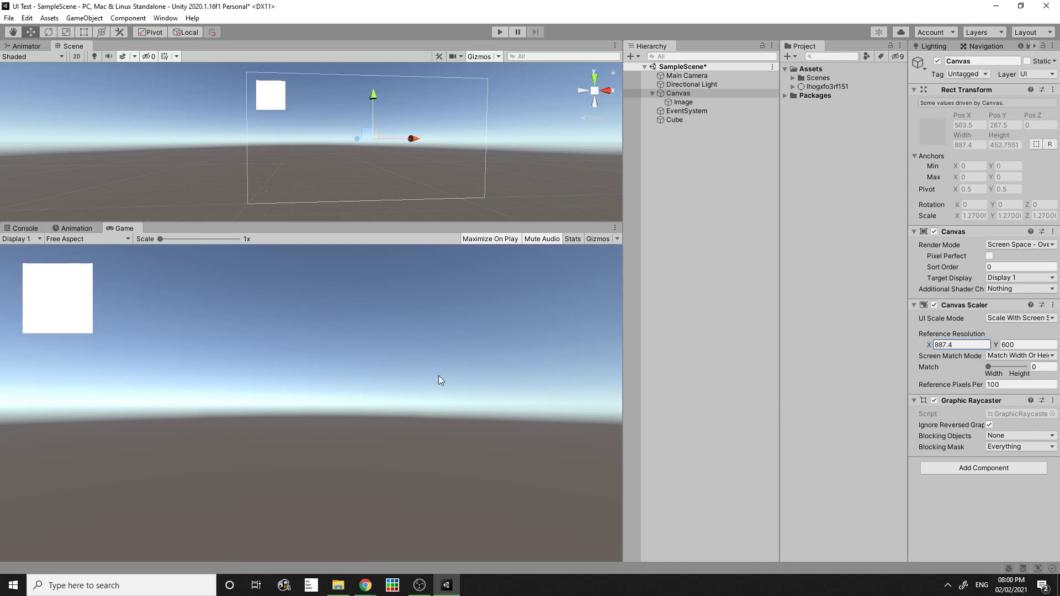
- Duplicate the Image under the Canvas and anchor the copy to the top-right corner
{"action": "left_click", "coordinate": [725, 103]}
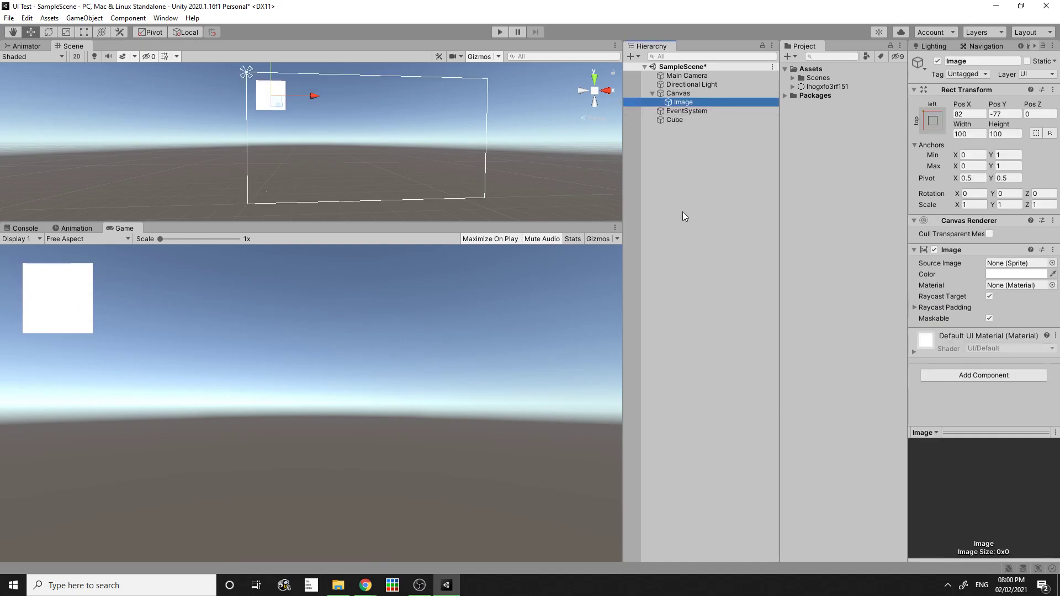
{"action": "key", "text": "ctrl+d"}
{"action": "left_click", "coordinate": [933, 121]}
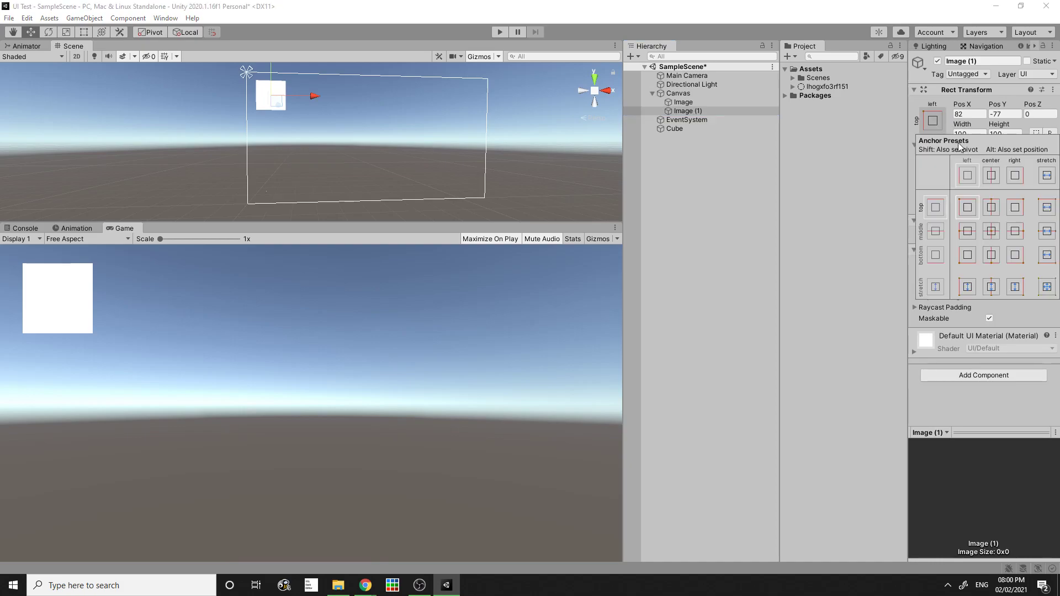
{"action": "left_click", "coordinate": [1016, 209]}
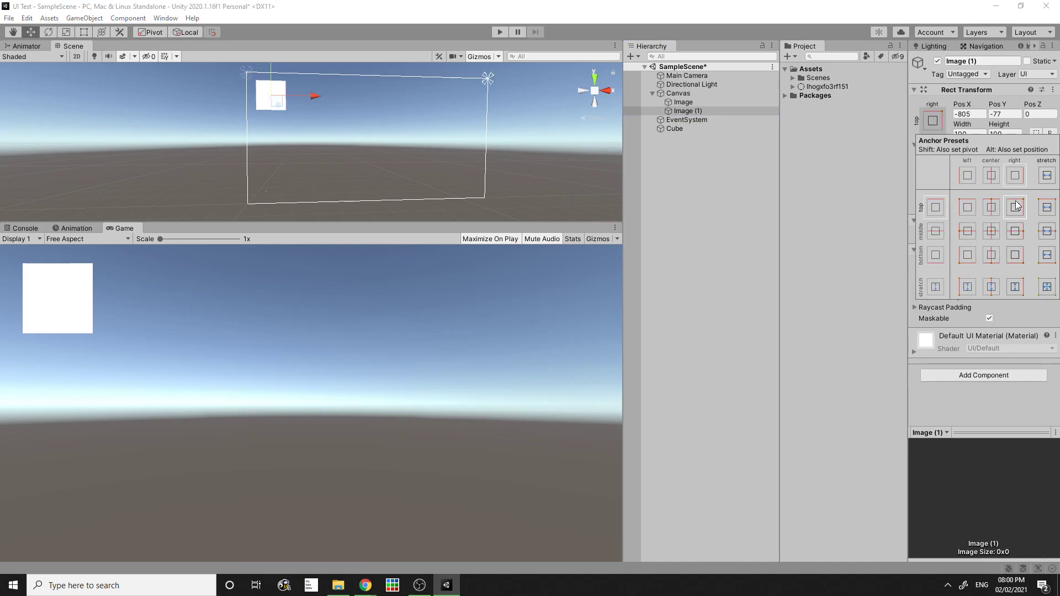
{"action": "left_click", "coordinate": [693, 164]}
- Move the duplicated Image along X to the Canvas's upper-right corner, at about Pos X -75
{"action": "left_click", "coordinate": [697, 112]}
{"action": "left_click_drag", "start_coordinate": [314, 99], "coordinate": [528, 101]}
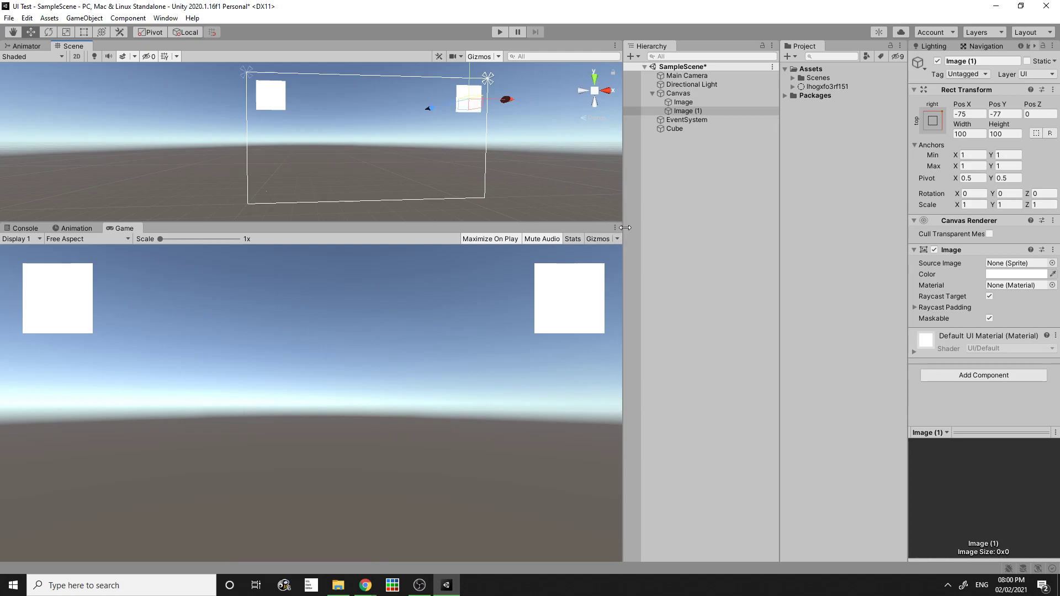
{"action": "left_click_drag", "start_coordinate": [625, 228], "coordinate": [623, 227]}
- Adjust the Canvas Scaler's reference resolution X to about 976.4 while comparing the Images' sizes
{"action": "left_click", "coordinate": [680, 93]}
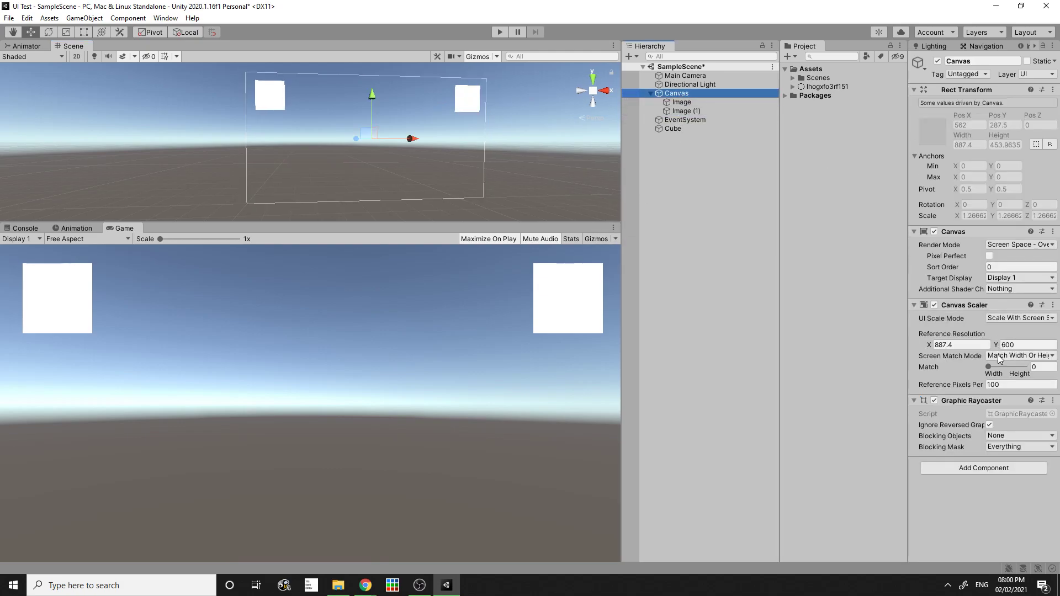
{"action": "mouse_move", "coordinate": [929, 344]}
{"action": "left_mouse_down"}
{"action": "mouse_move", "coordinate": [562, 335]}
{"action": "mouse_move", "coordinate": [874, 323]}
{"action": "mouse_move", "coordinate": [111, 315]}
{"action": "mouse_move", "coordinate": [904, 307]}
{"action": "mouse_move", "coordinate": [860, 315]}
{"action": "mouse_move", "coordinate": [936, 336]}
{"action": "left_mouse_up"}
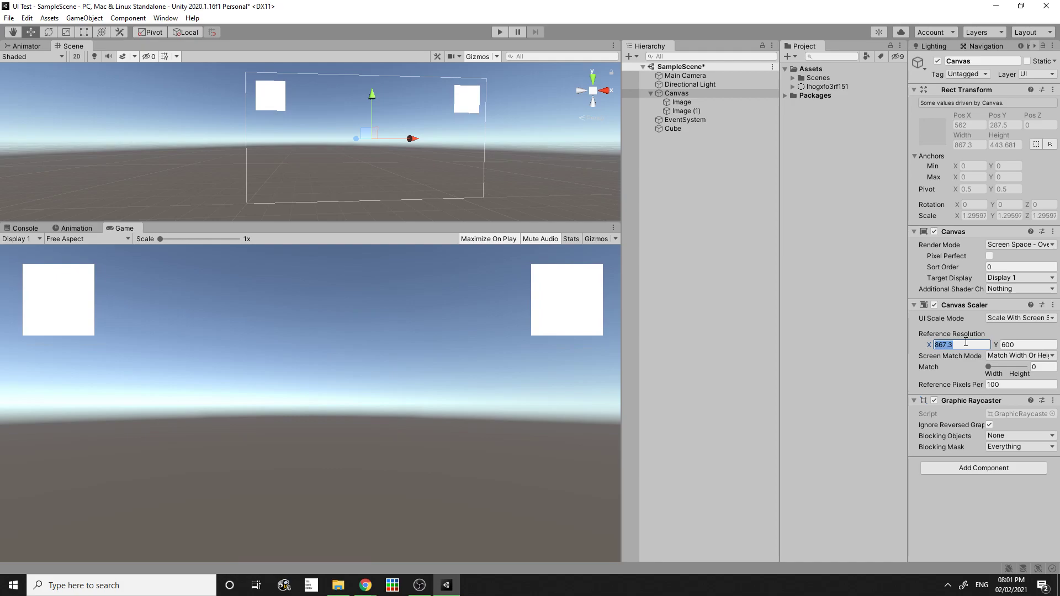
{"action": "left_click_drag", "start_coordinate": [929, 345], "coordinate": [997, 347]}
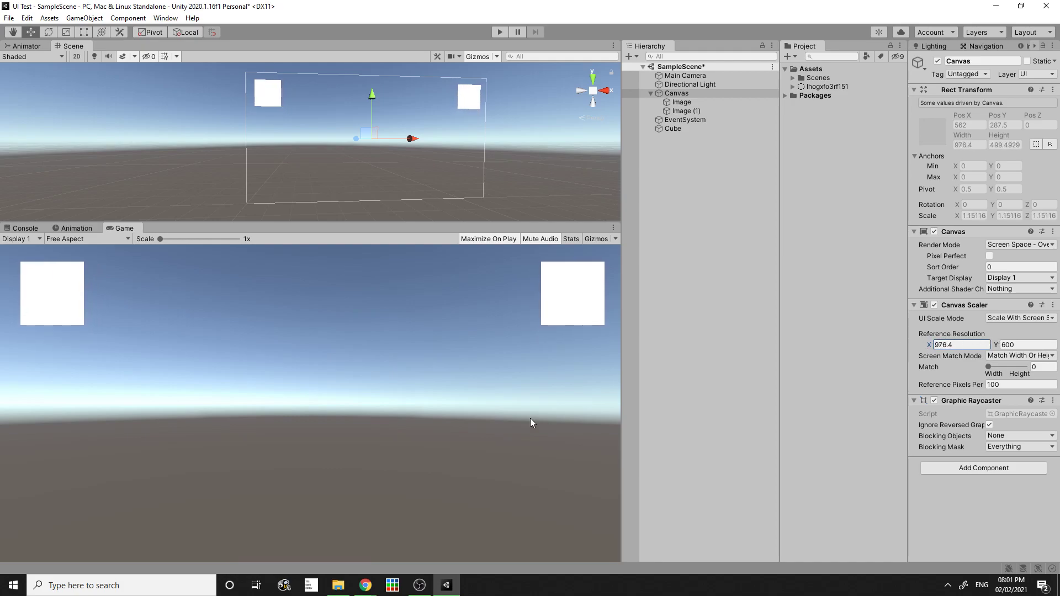
- Preview both Images in the Game view at 1920x1080 and 190x108, and return it to Free Aspect
{"action": "left_click", "coordinate": [78, 239]}
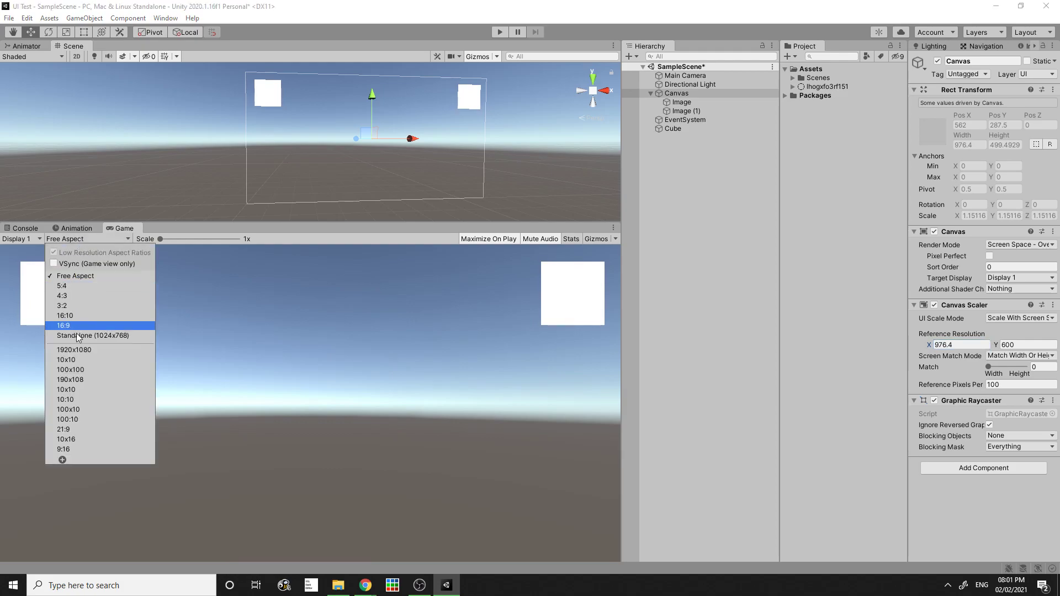
{"action": "left_click", "coordinate": [86, 353]}
{"action": "left_click", "coordinate": [94, 240]}
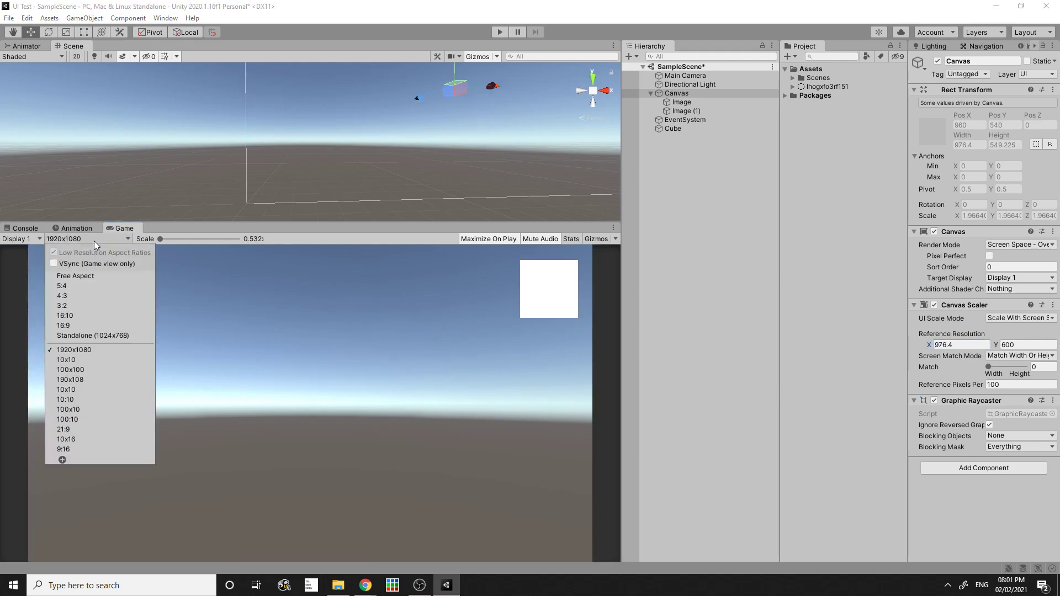
{"action": "left_click", "coordinate": [87, 382]}
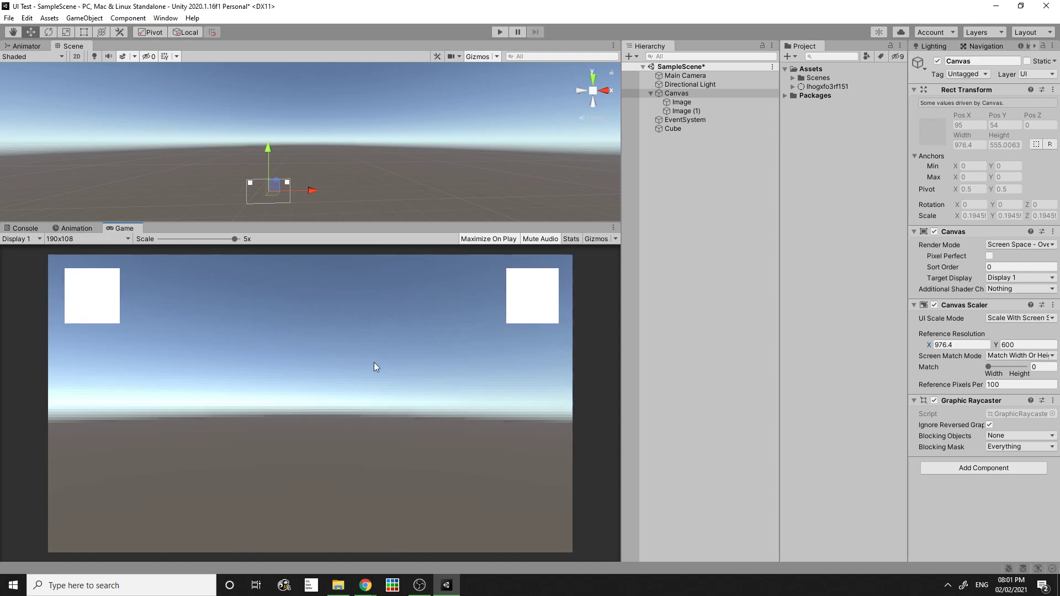
{"action": "left_click", "coordinate": [96, 243]}
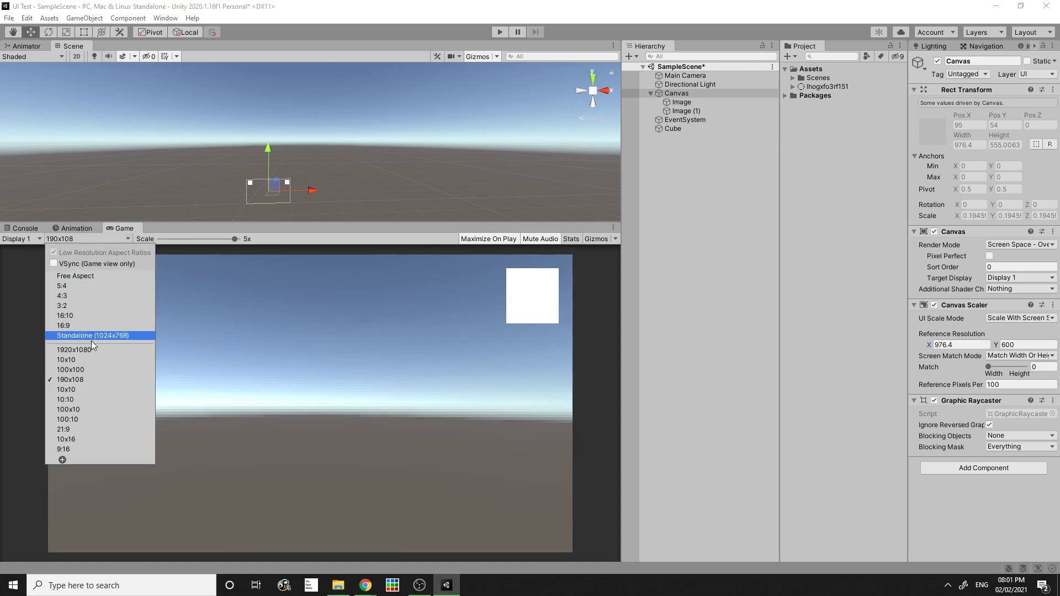
{"action": "left_click", "coordinate": [88, 276]}
- Duplicate the top-right Image and move the copy beside the top-left one, at about Pos X -769
{"action": "left_click", "coordinate": [700, 111]}
{"action": "right_click_drag", "start_coordinate": [439, 168], "coordinate": [474, 168]}
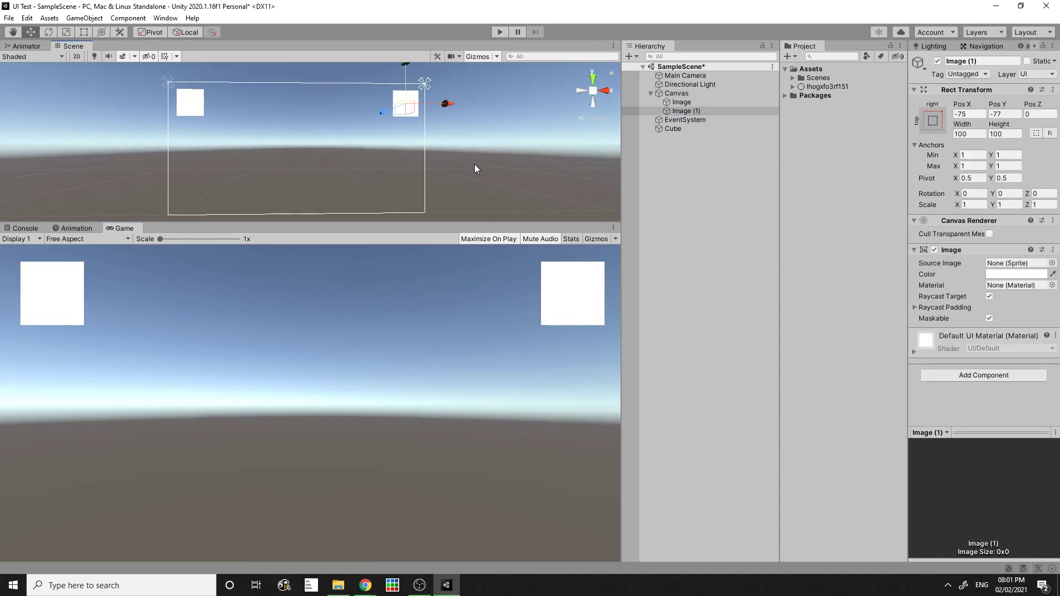
{"action": "key", "text": "ctrl+d"}
{"action": "left_click_drag", "start_coordinate": [456, 104], "coordinate": [283, 115]}
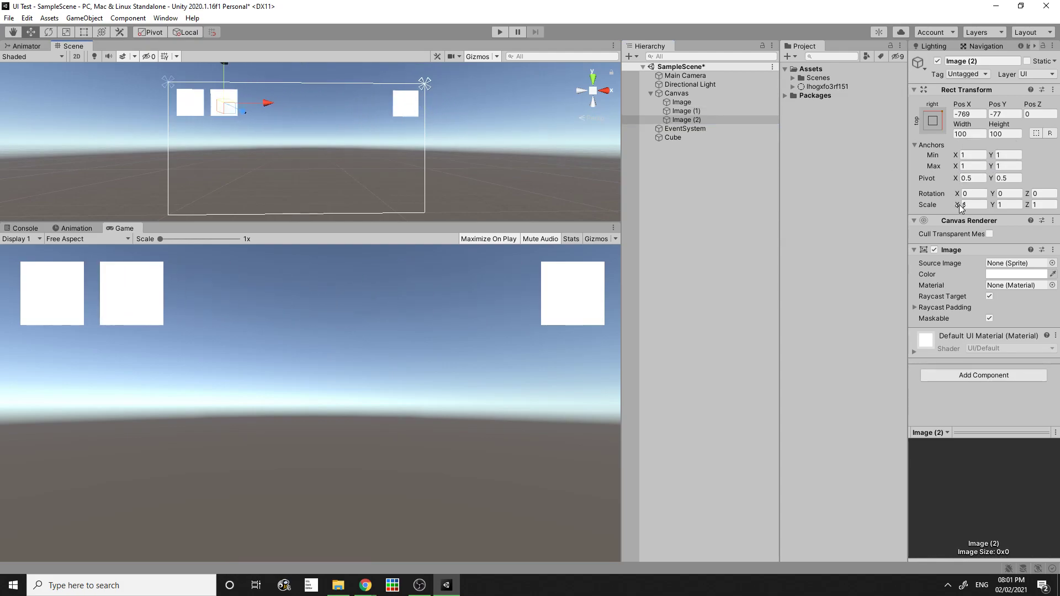
- Scale the new Image copy into a flat bar, about 1.336 in X and 0.312 in Y
{"action": "mouse_move", "coordinate": [993, 206]}
{"action": "left_mouse_down"}
{"action": "mouse_move", "coordinate": [1020, 206]}
{"action": "mouse_move", "coordinate": [991, 205]}
{"action": "left_mouse_up"}
{"action": "key", "text": "ctrl+z"}
{"action": "key", "text": "t"}
{"action": "key", "text": "r"}
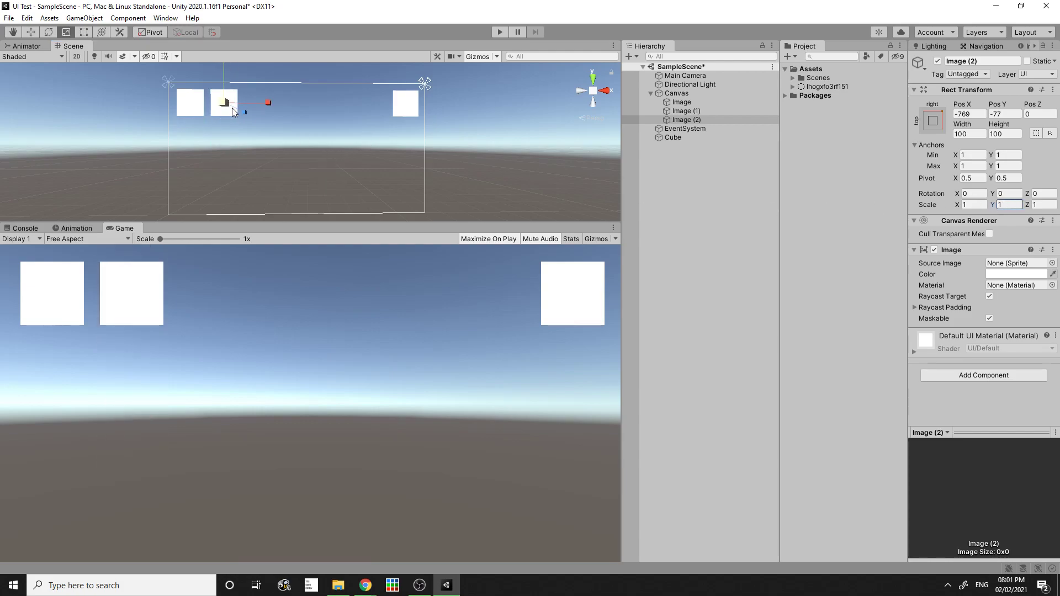
{"action": "middle_click_drag", "start_coordinate": [250, 127], "coordinate": [297, 187]}
{"action": "left_click_drag", "start_coordinate": [271, 128], "coordinate": [321, 164]}
- Move the bar-shaped Image copy to about Pos X -763, Pos Y -52
{"action": "key", "text": "w"}
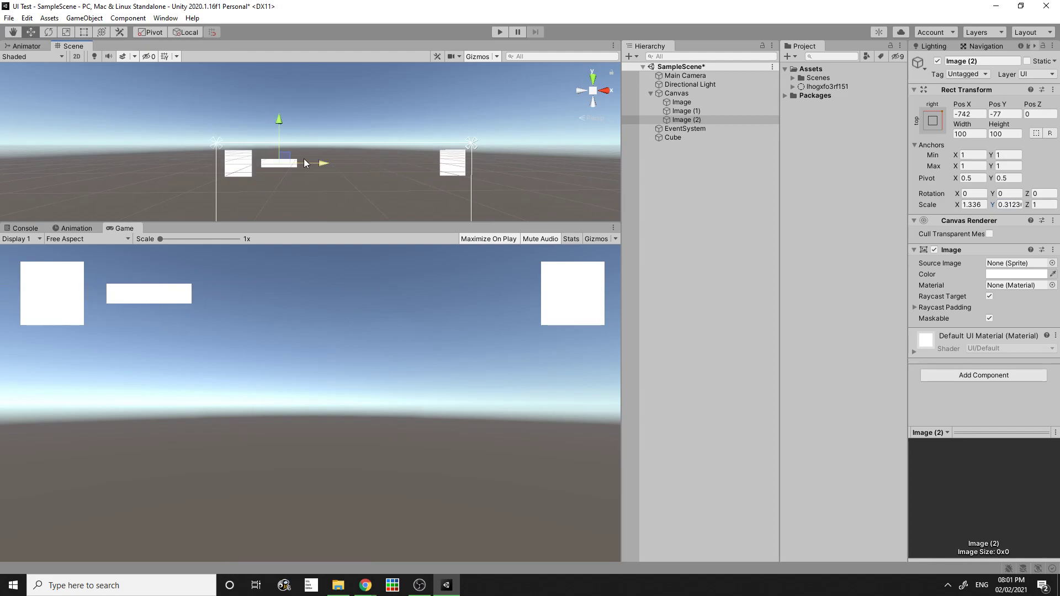
{"action": "left_click_drag", "start_coordinate": [279, 118], "coordinate": [279, 114]}
{"action": "left_click_drag", "start_coordinate": [321, 160], "coordinate": [315, 160]}
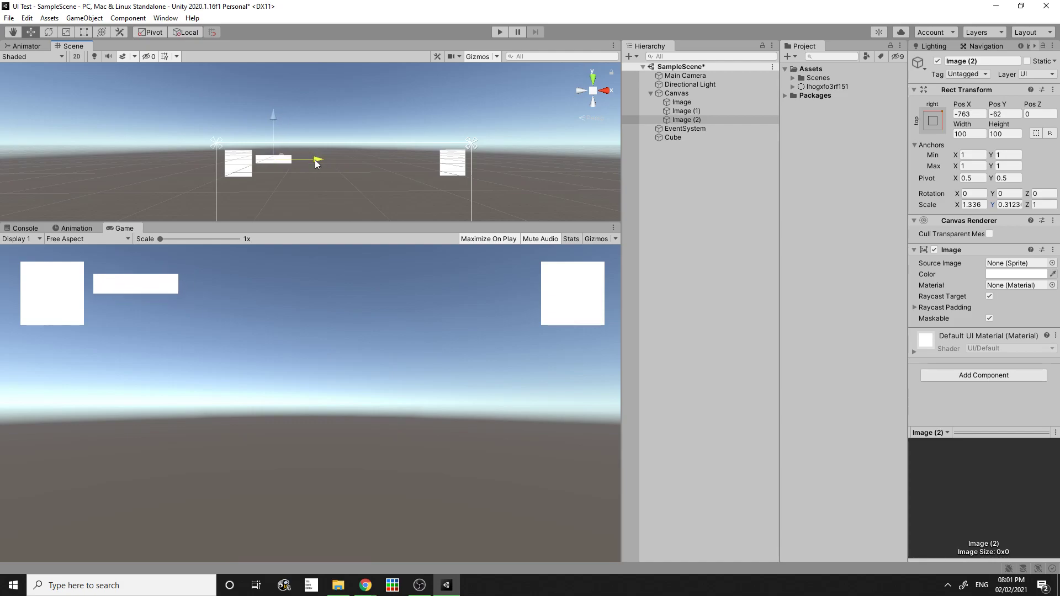
{"action": "left_click_drag", "start_coordinate": [270, 116], "coordinate": [271, 108]}
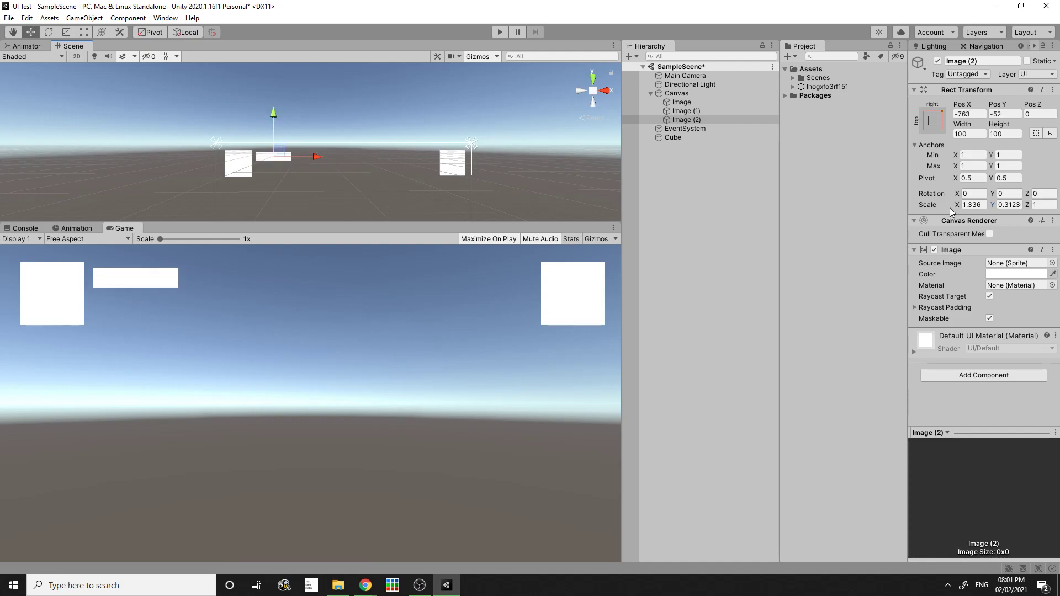
- Reset the Image copy's X and Y scale to 1 and move it down to about Pos Y -75
{"action": "left_click", "coordinate": [1016, 204]}
{"action": "left_click", "coordinate": [1042, 205]}
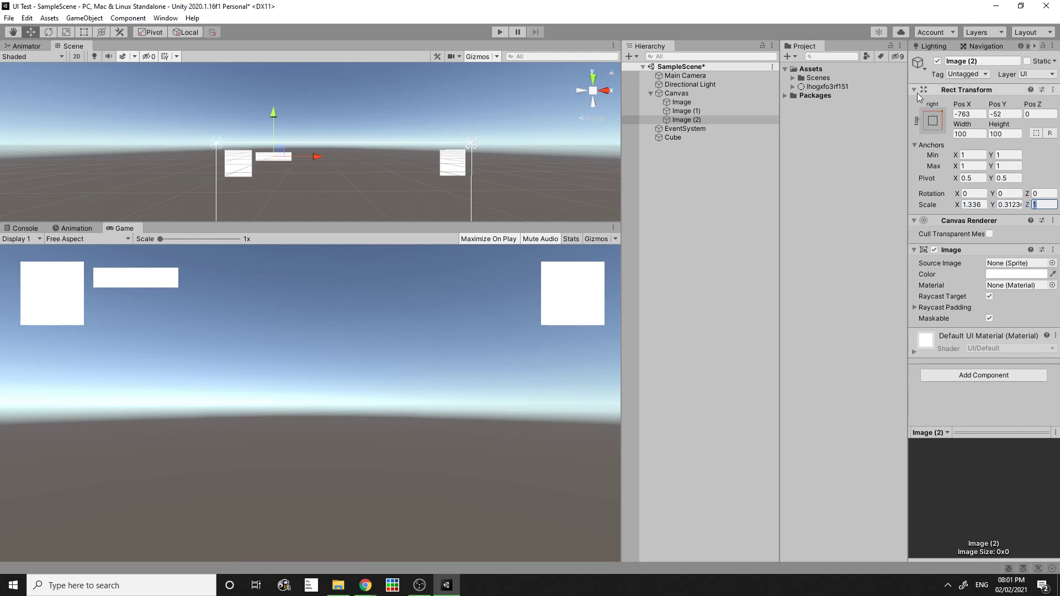
{"action": "left_click", "coordinate": [973, 204]}
{"action": "type", "text": "1"}
{"action": "left_click", "coordinate": [1014, 204]}
{"action": "type", "text": "1"}
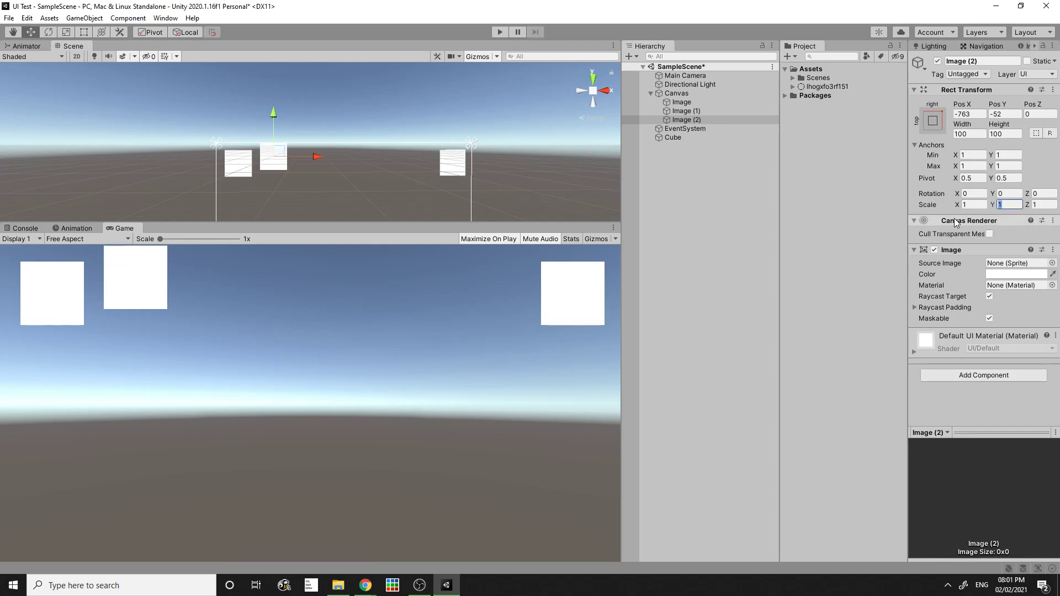
{"action": "left_click", "coordinate": [1002, 204]}
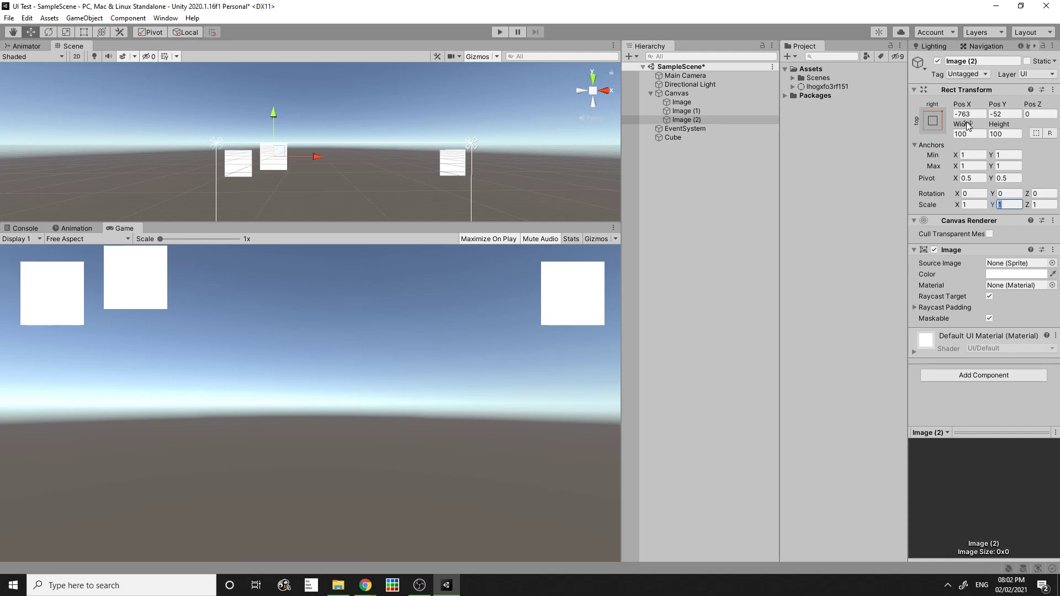
{"action": "left_click_drag", "start_coordinate": [277, 115], "coordinate": [277, 121]}
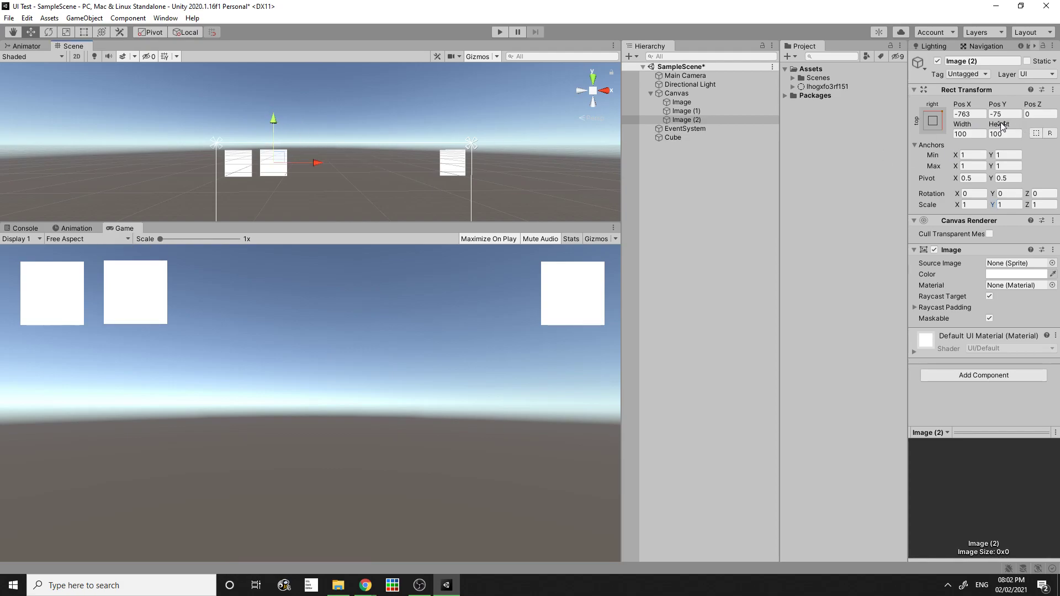
- Resize the Image copy to height 25.05 and width 148.3, and move it to about Pos X -760.4, Pos Y -40.3
{"action": "left_click_drag", "start_coordinate": [1008, 127], "coordinate": [674, 167]}
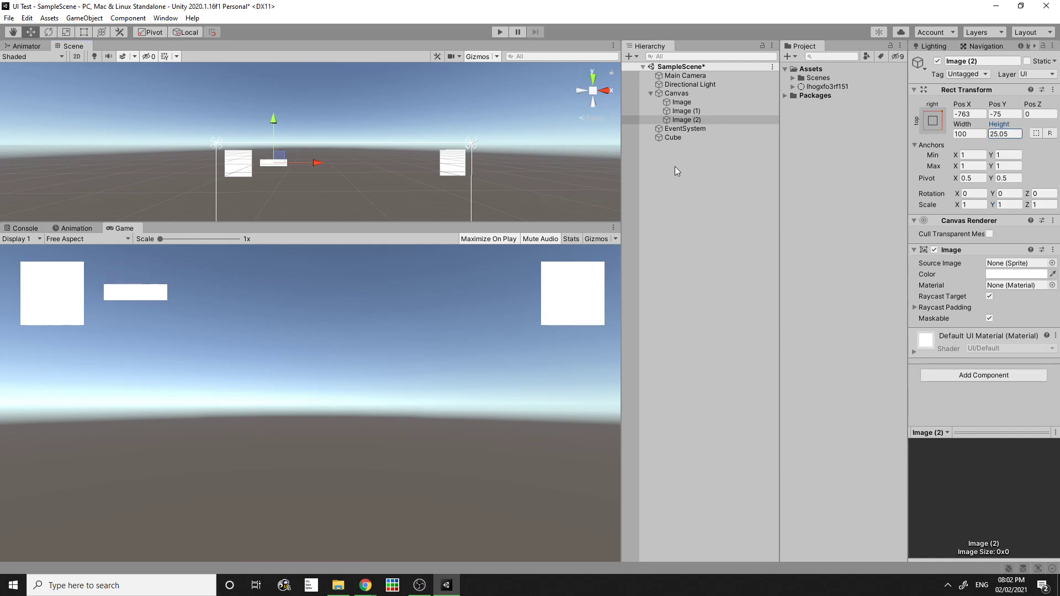
{"action": "left_click_drag", "start_coordinate": [966, 128], "coordinate": [5, 131]}
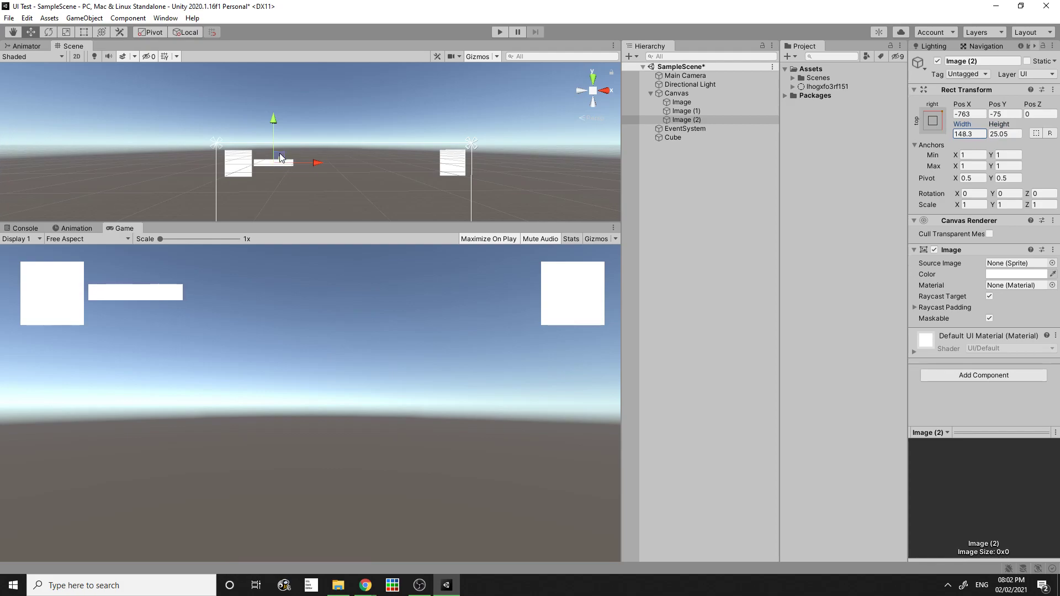
{"action": "key", "text": "f"}
{"action": "left_click_drag", "start_coordinate": [317, 145], "coordinate": [321, 115]}
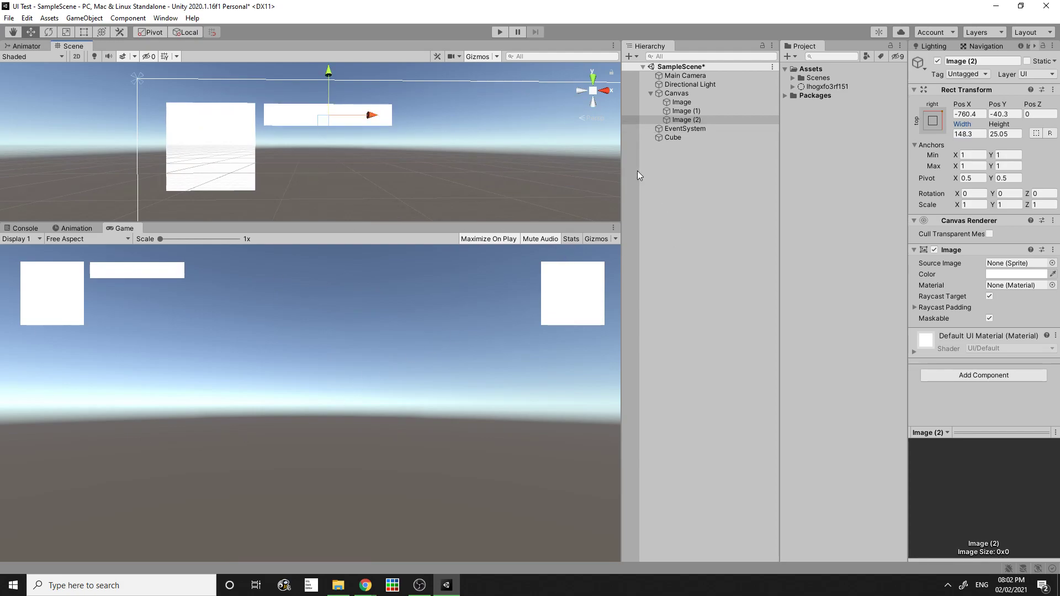
- Widen the Game view and make it taller to examine how the three Images respond
{"action": "left_click_drag", "start_coordinate": [625, 184], "coordinate": [687, 184]}
{"action": "left_click_drag", "start_coordinate": [497, 223], "coordinate": [488, 200]}
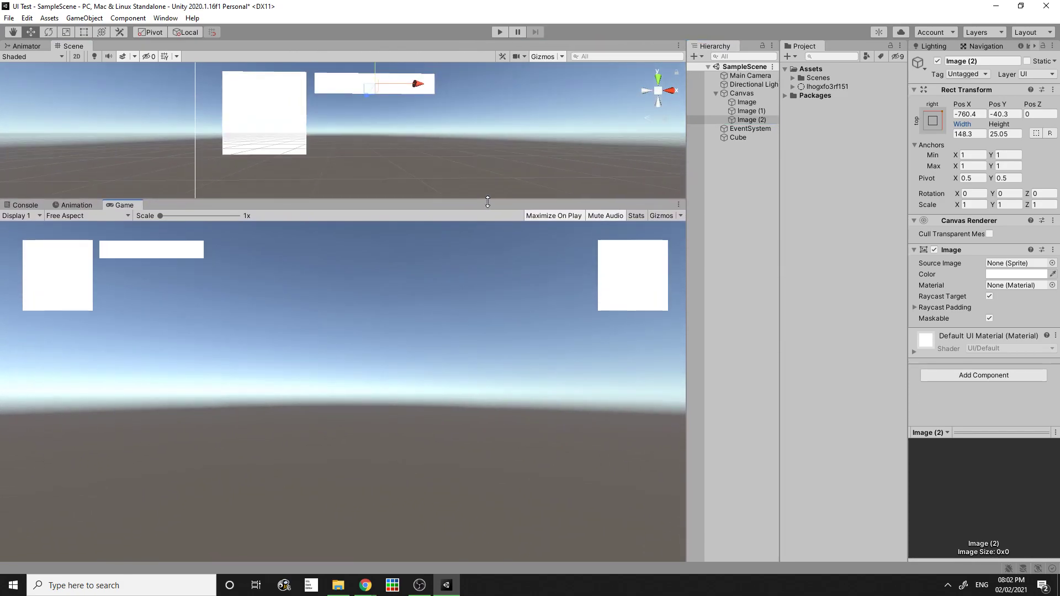
{"action": "scroll", "coordinate": [459, 154], "scroll_direction": "down", "scroll_amount": 5}
{"action": "middle_click_drag", "start_coordinate": [460, 144], "coordinate": [398, 137]}
{"action": "scroll", "coordinate": [557, 134], "scroll_direction": "down", "scroll_amount": 3}
{"action": "middle_click_drag", "start_coordinate": [557, 134], "coordinate": [534, 148]}
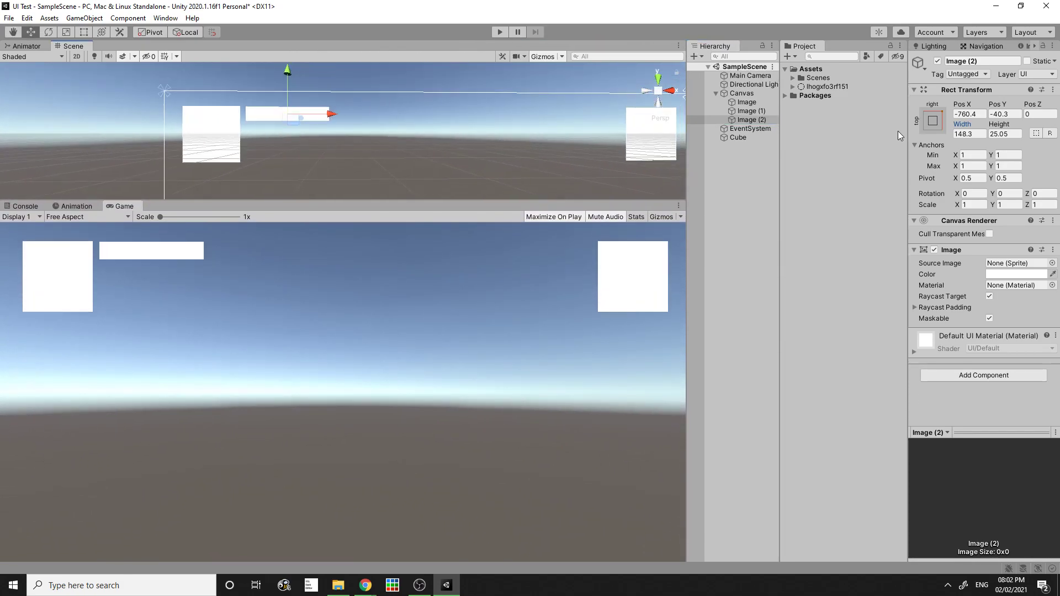
- Anchor the bar-shaped Image to the top-left corner and widen the Game view slightly to check it
{"action": "left_click", "coordinate": [933, 119]}
{"action": "left_click", "coordinate": [969, 207]}
{"action": "left_click", "coordinate": [680, 269]}
{"action": "mouse_move", "coordinate": [686, 270]}
{"action": "left_mouse_down"}
{"action": "mouse_move", "coordinate": [317, 270]}
{"action": "mouse_move", "coordinate": [692, 270]}
{"action": "left_mouse_up"}
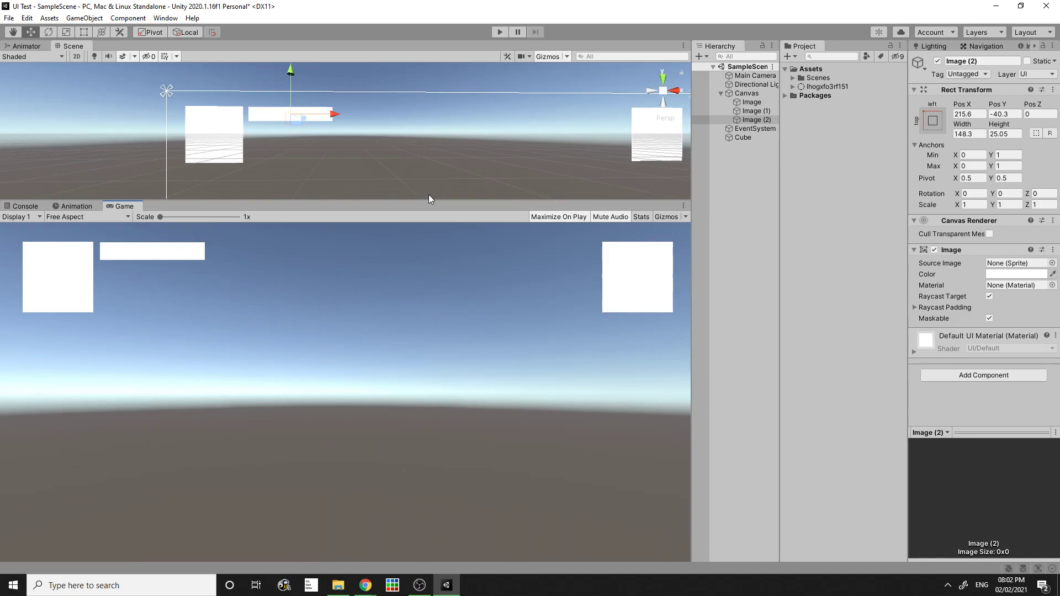
- Duplicate the bar-shaped Image and move the copy to the bottom middle of the Canvas, at about Pos X 507, Pos Y -409
{"action": "left_click_drag", "start_coordinate": [429, 200], "coordinate": [376, 216]}
{"action": "scroll", "coordinate": [462, 173], "scroll_direction": "down", "scroll_amount": 6}
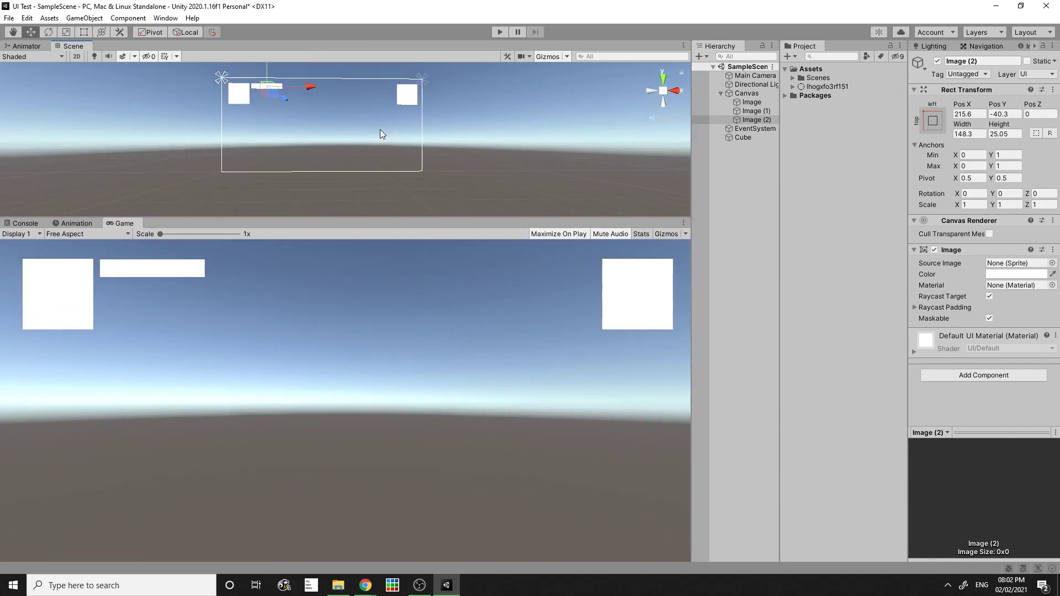
{"action": "middle_click_drag", "start_coordinate": [378, 131], "coordinate": [350, 150]}
{"action": "key", "text": "ctrl+d"}
{"action": "left_click_drag", "start_coordinate": [274, 118], "coordinate": [335, 193]}
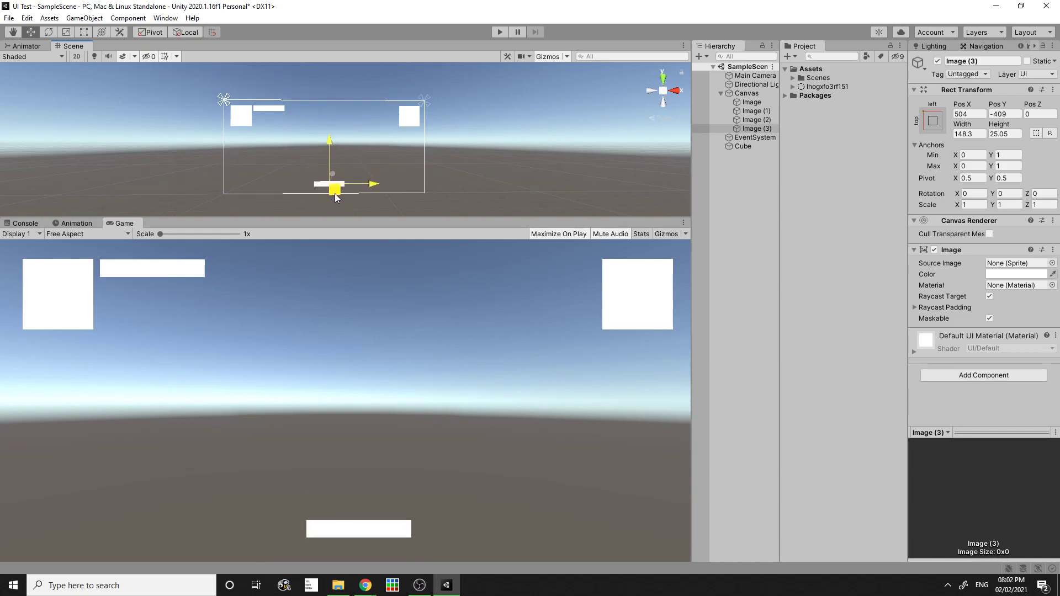
{"action": "scroll", "coordinate": [439, 140], "scroll_direction": "up", "scroll_amount": 9}
{"action": "middle_click_drag", "start_coordinate": [450, 131], "coordinate": [424, 111]}
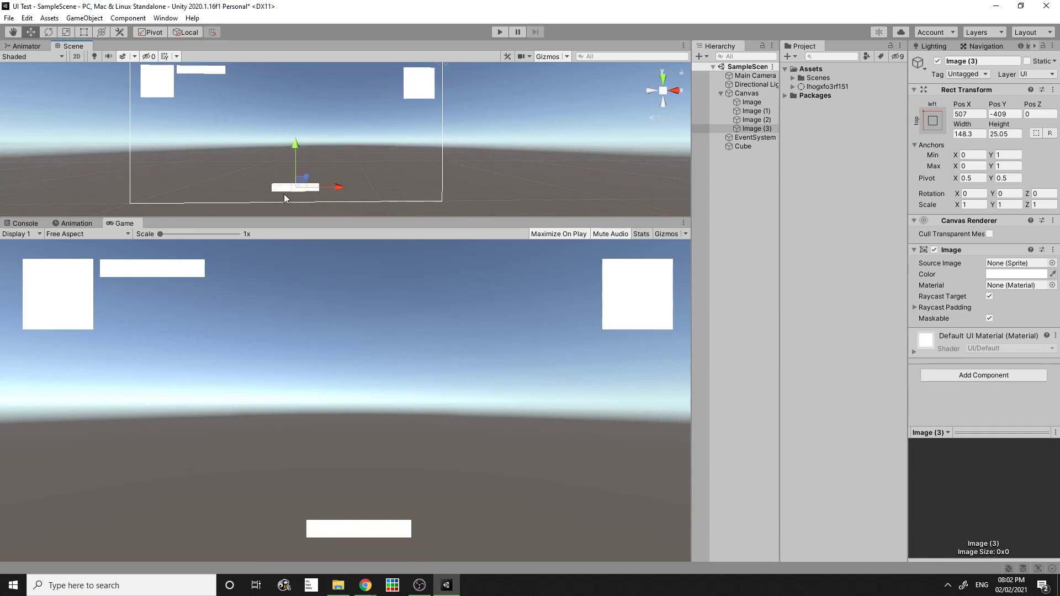
- Anchor the lower bar to the bottom center, and narrow and widen the Game view to check how it responds
{"action": "left_click", "coordinate": [933, 121]}
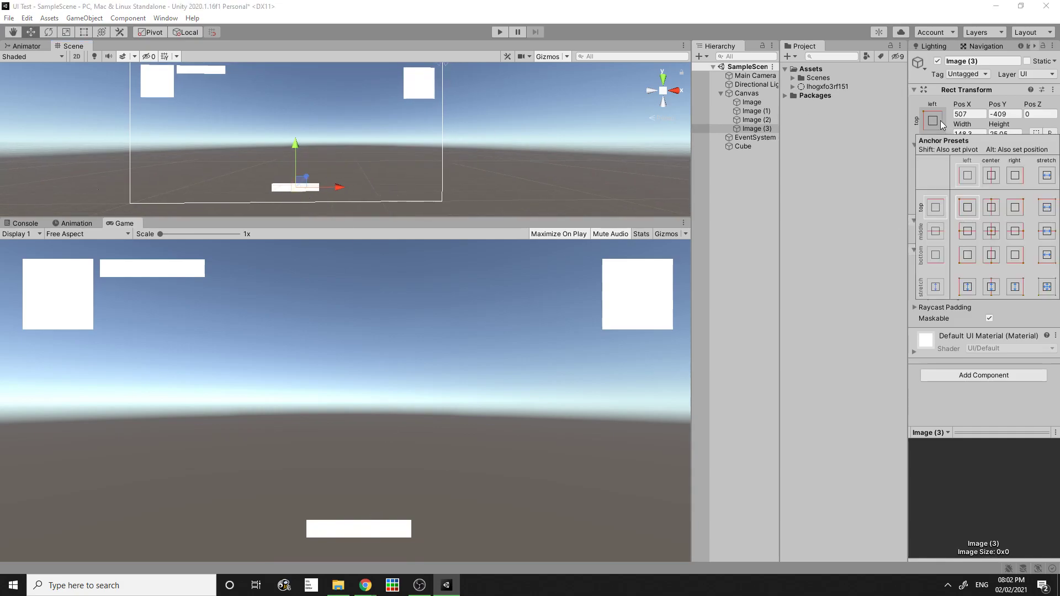
{"action": "left_click", "coordinate": [991, 257]}
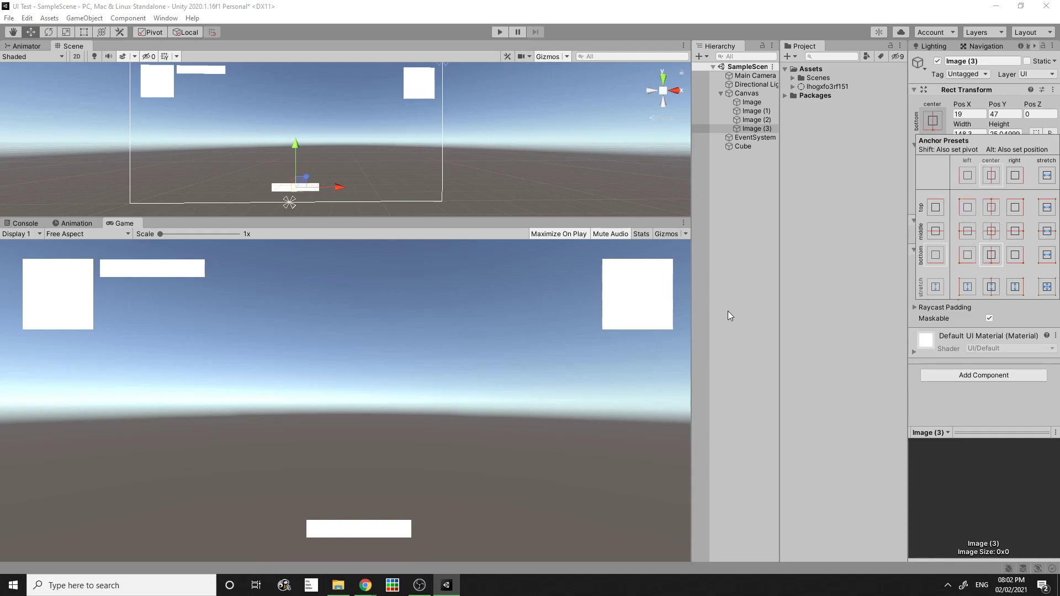
{"action": "left_click", "coordinate": [712, 326]}
{"action": "left_click_drag", "start_coordinate": [693, 329], "coordinate": [414, 334]}
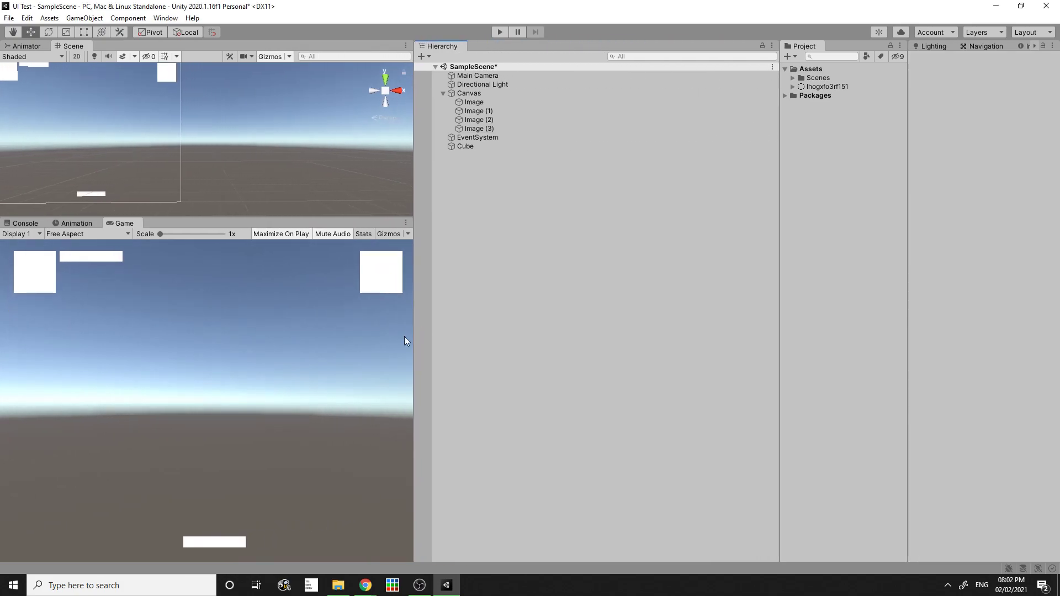
{"action": "left_click_drag", "start_coordinate": [421, 430], "coordinate": [644, 421]}
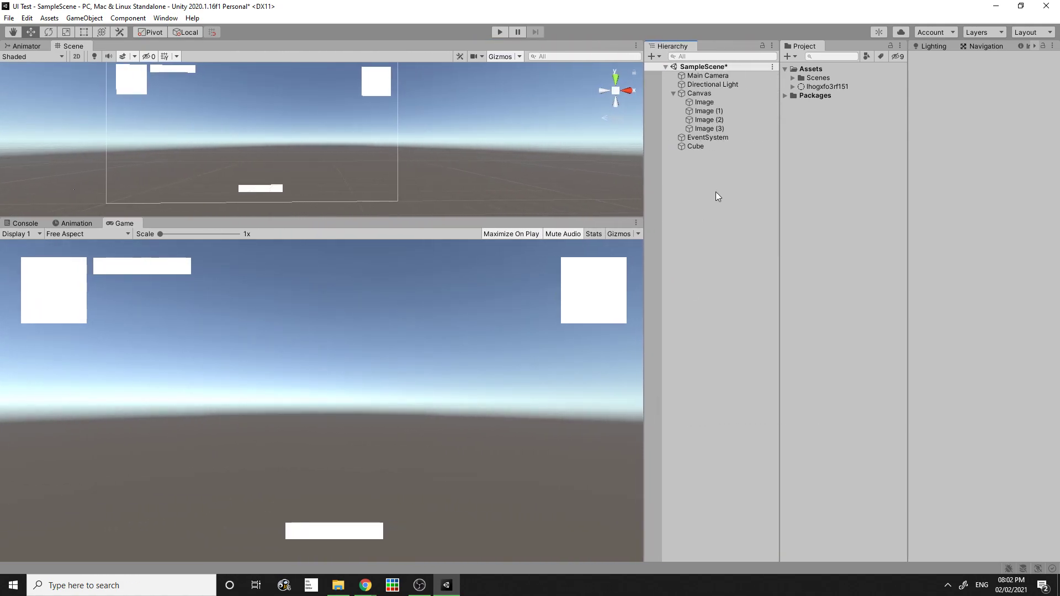
- Duplicate the bottom-center bar, nest the copy under the original, and move it to about Pos X 92, Pos Y 99
{"action": "left_click", "coordinate": [705, 103]}
{"action": "middle_click_drag", "start_coordinate": [330, 131], "coordinate": [489, 145]}
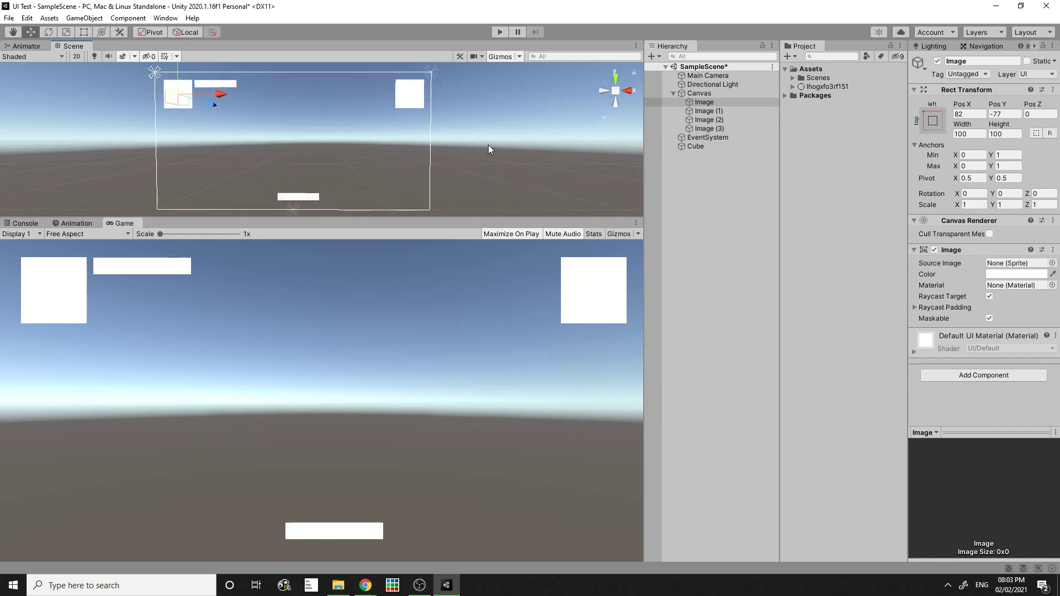
{"action": "left_click", "coordinate": [705, 128]}
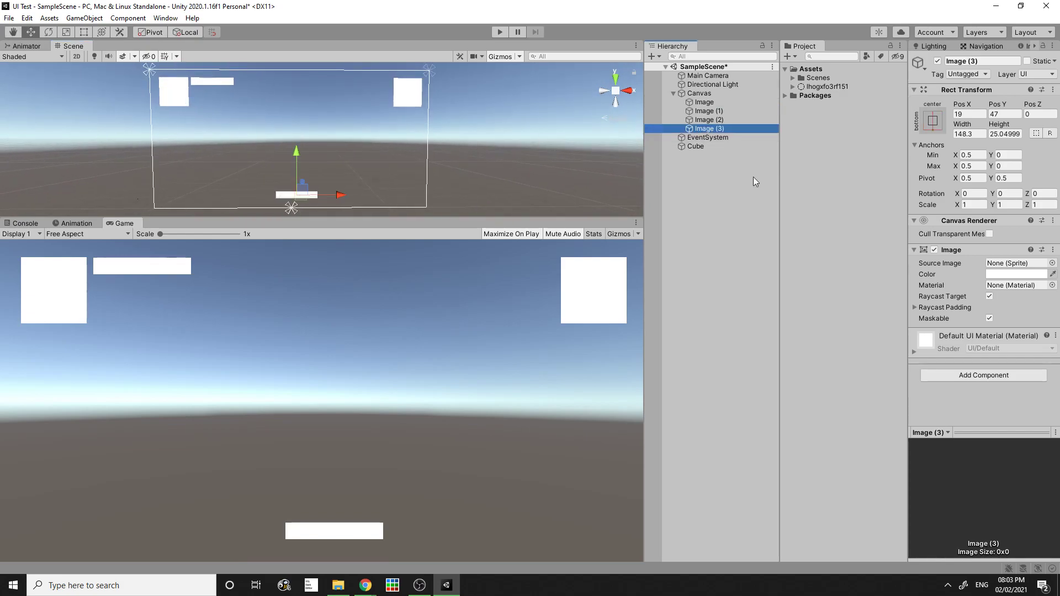
{"action": "key", "text": "ctrl+d"}
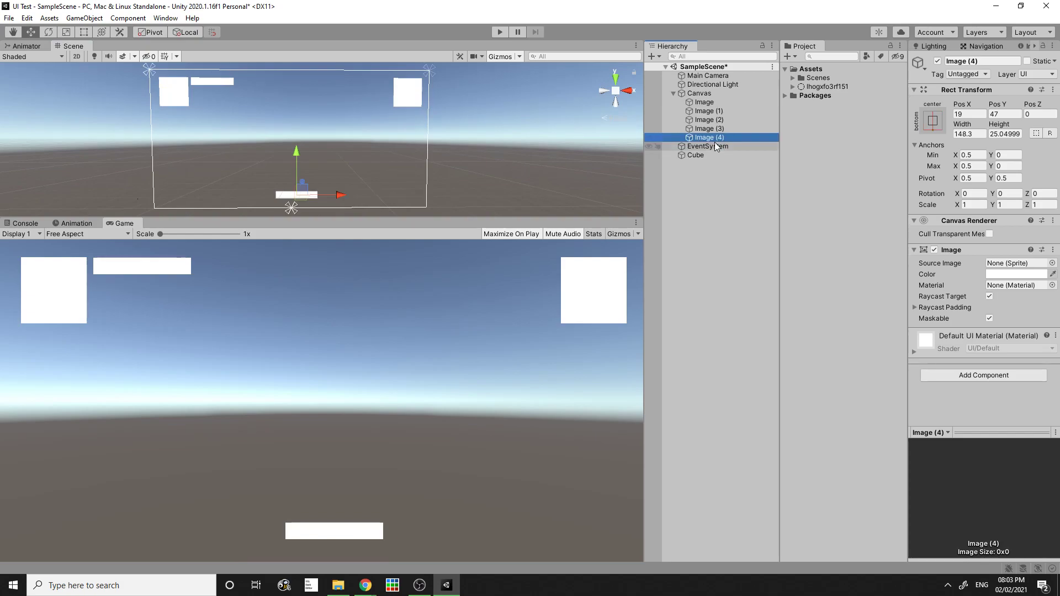
{"action": "left_click_drag", "start_coordinate": [711, 138], "coordinate": [711, 131]}
{"action": "left_click_drag", "start_coordinate": [306, 191], "coordinate": [331, 167]}
- Anchor the nested bar to the bottom-right corner of its parent Image
{"action": "scroll", "coordinate": [490, 163], "scroll_direction": "up", "scroll_amount": 2}
{"action": "middle_click_drag", "start_coordinate": [459, 180], "coordinate": [429, 142]}
{"action": "scroll", "coordinate": [443, 185], "scroll_direction": "up", "scroll_amount": 5}
{"action": "scroll", "coordinate": [430, 141], "scroll_direction": "down", "scroll_amount": 2}
{"action": "middle_click_drag", "start_coordinate": [480, 118], "coordinate": [466, 118]}
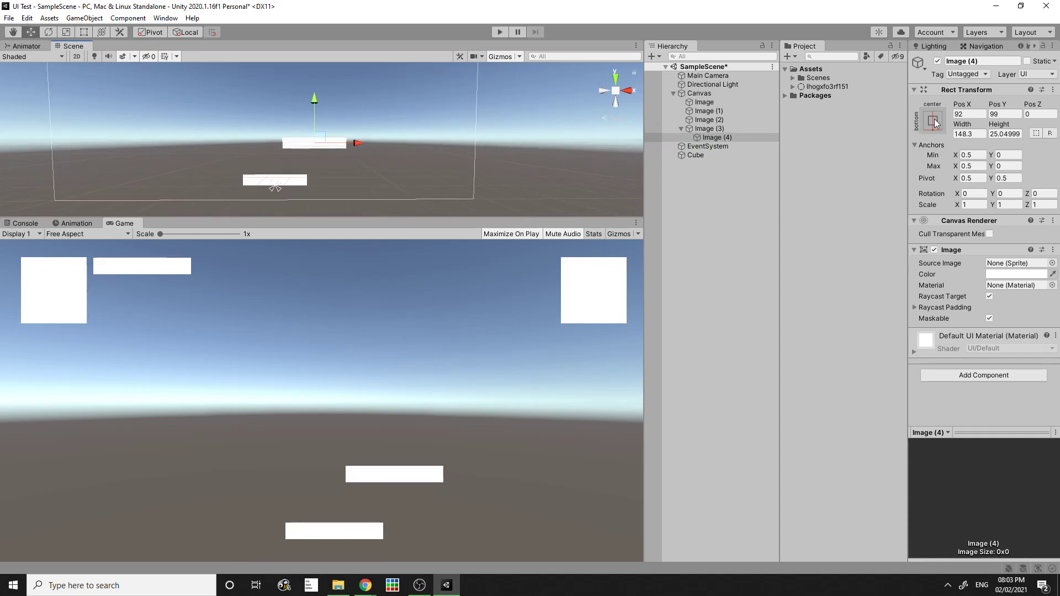
{"action": "left_click", "coordinate": [933, 121]}
{"action": "left_click", "coordinate": [1020, 261]}
{"action": "left_click", "coordinate": [727, 138]}
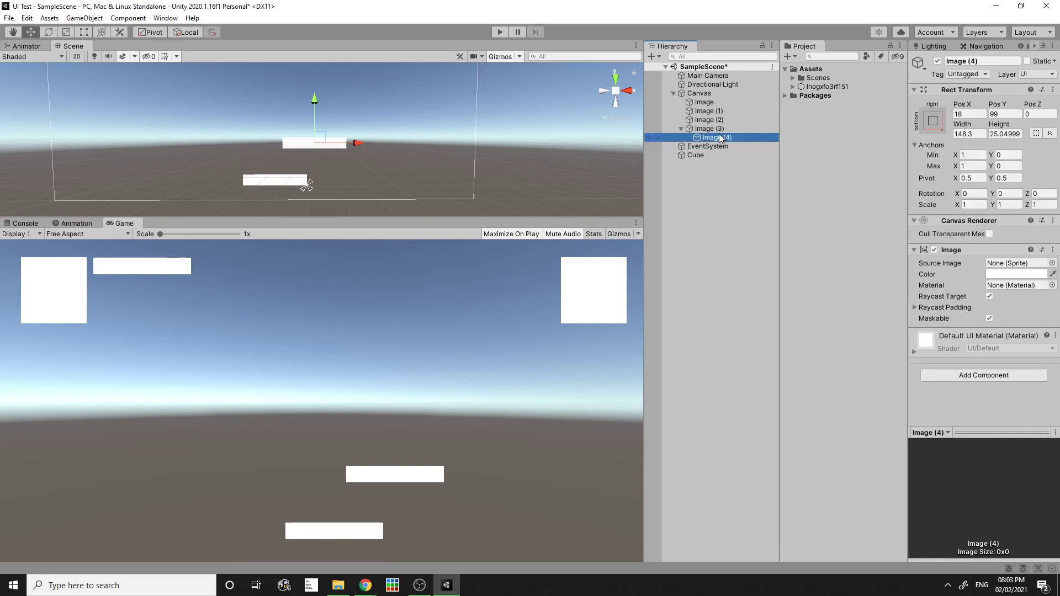
- Examine the Rect Transforms of the parent bar and the Canvas to compare what each is anchored to
{"action": "left_click", "coordinate": [719, 129]}
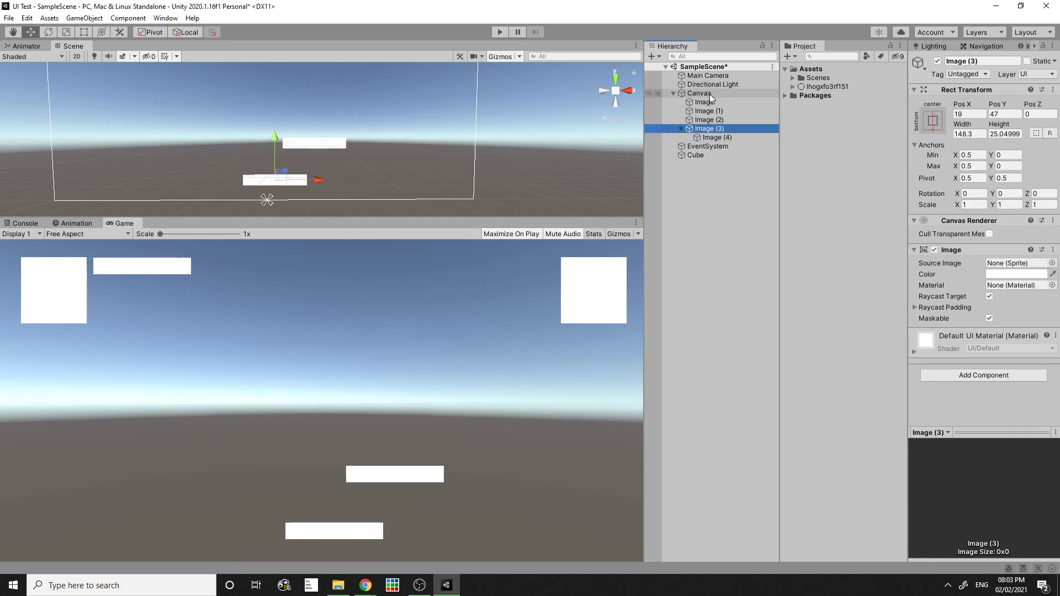
{"action": "left_click", "coordinate": [708, 94]}
{"action": "left_click", "coordinate": [714, 132]}
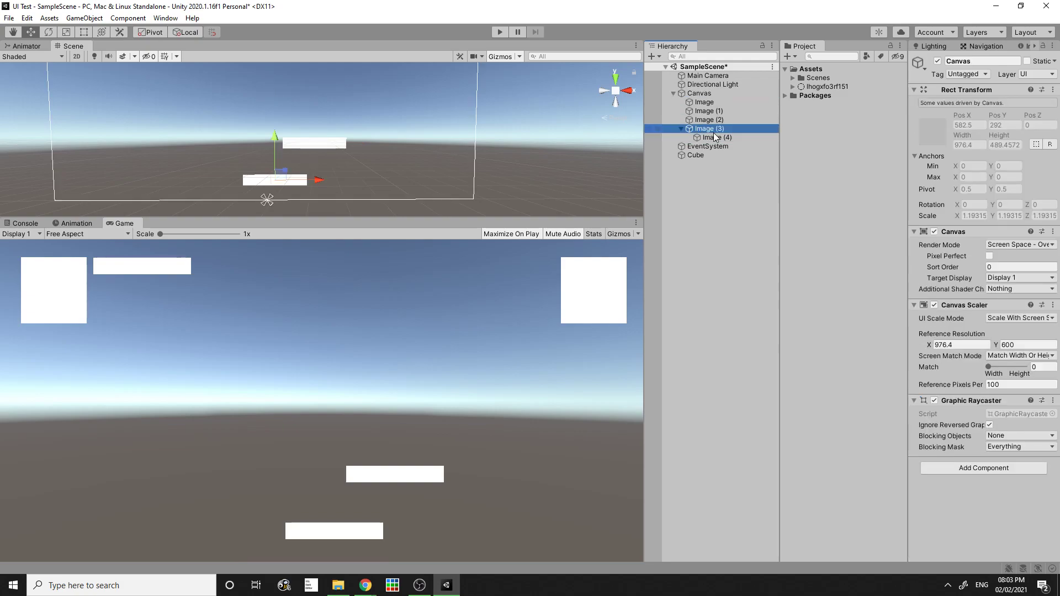
{"action": "scroll", "coordinate": [384, 151], "scroll_direction": "down", "scroll_amount": 5}
{"action": "middle_click_drag", "start_coordinate": [414, 133], "coordinate": [436, 149]}
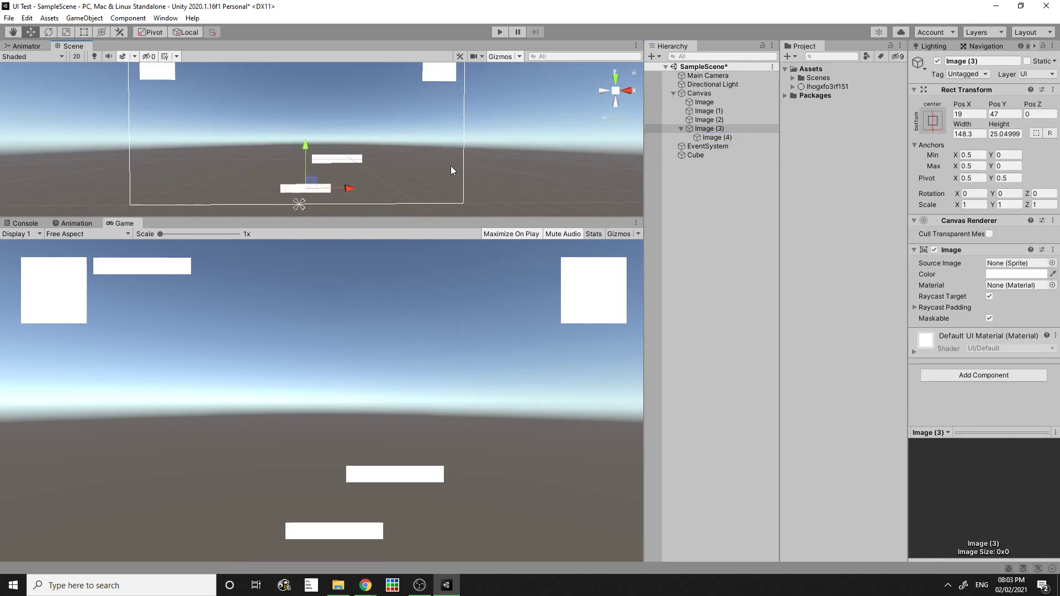
{"action": "scroll", "coordinate": [461, 162], "scroll_direction": "down", "scroll_amount": 3}
- Move the nested bar to the lower right of the Canvas, at about Pos X 280, Pos Y 13, and review its anchor presets
{"action": "left_click", "coordinate": [717, 139]}
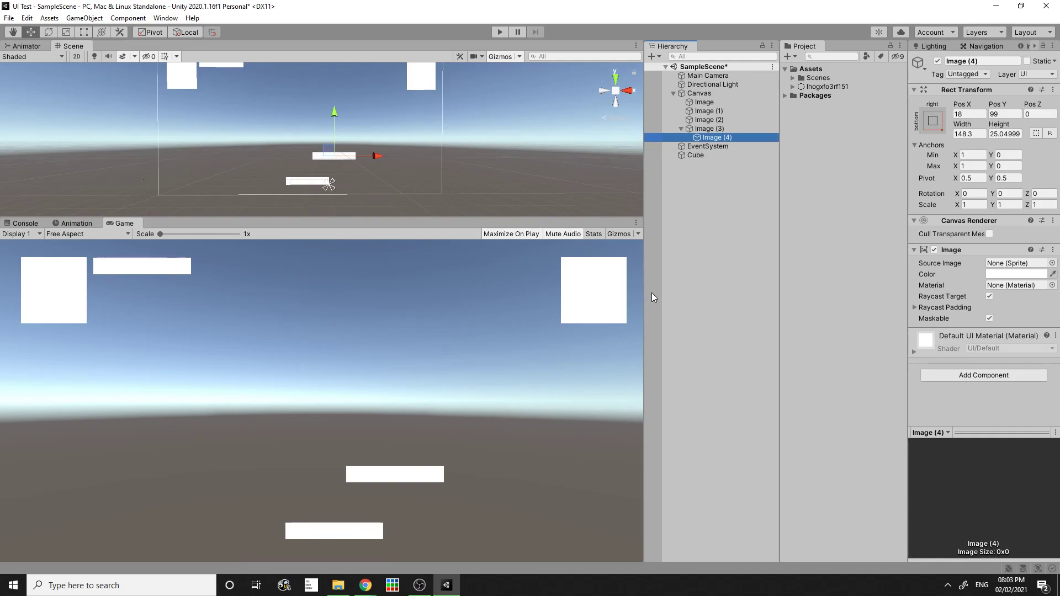
{"action": "left_click", "coordinate": [709, 139]}
{"action": "left_click_drag", "start_coordinate": [332, 153], "coordinate": [407, 178]}
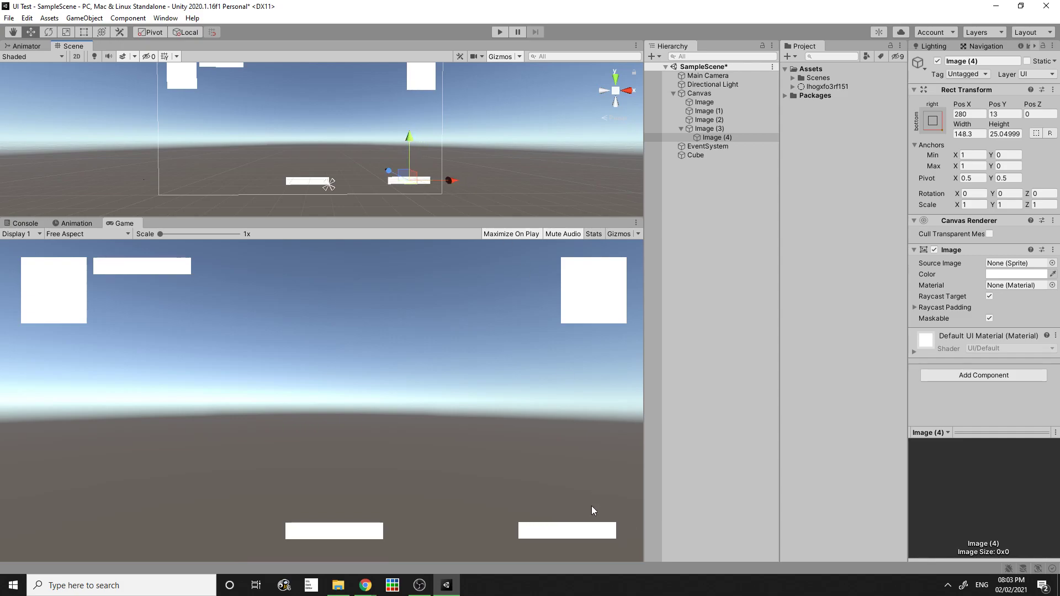
{"action": "left_click", "coordinate": [933, 121]}
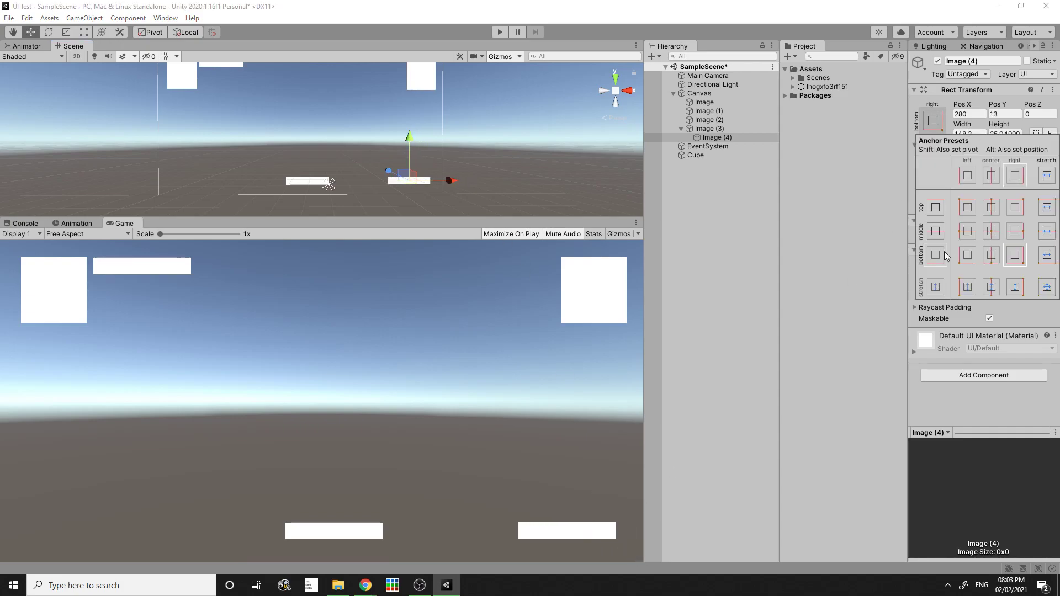
{"action": "left_click", "coordinate": [704, 127]}
- Select the parent bar and make the Game view slightly wider and taller to check how both lower bars respond
{"action": "left_click", "coordinate": [707, 129]}
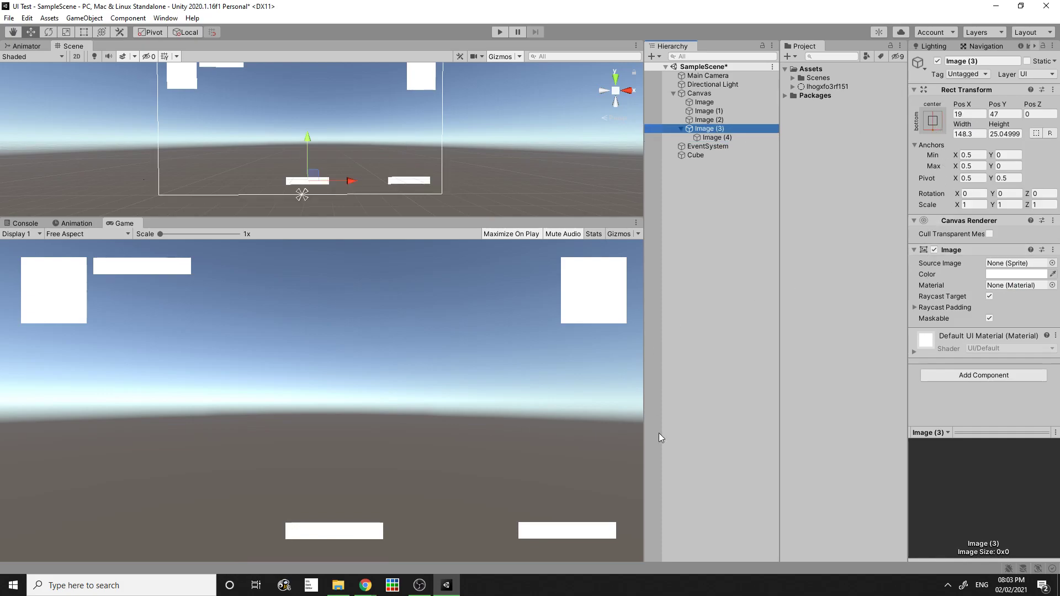
{"action": "mouse_move", "coordinate": [644, 427]}
{"action": "left_mouse_down"}
{"action": "mouse_move", "coordinate": [278, 423]}
{"action": "mouse_move", "coordinate": [650, 428]}
{"action": "left_mouse_up"}
{"action": "left_click_drag", "start_coordinate": [496, 216], "coordinate": [517, 160]}
{"action": "mouse_move", "coordinate": [647, 338]}
{"action": "left_mouse_down"}
{"action": "mouse_move", "coordinate": [492, 332]}
{"action": "mouse_move", "coordinate": [713, 330]}
{"action": "mouse_move", "coordinate": [475, 326]}
{"action": "mouse_move", "coordinate": [731, 324]}
{"action": "mouse_move", "coordinate": [613, 327]}
{"action": "mouse_move", "coordinate": [721, 328]}
{"action": "mouse_move", "coordinate": [647, 324]}
{"action": "left_mouse_up"}
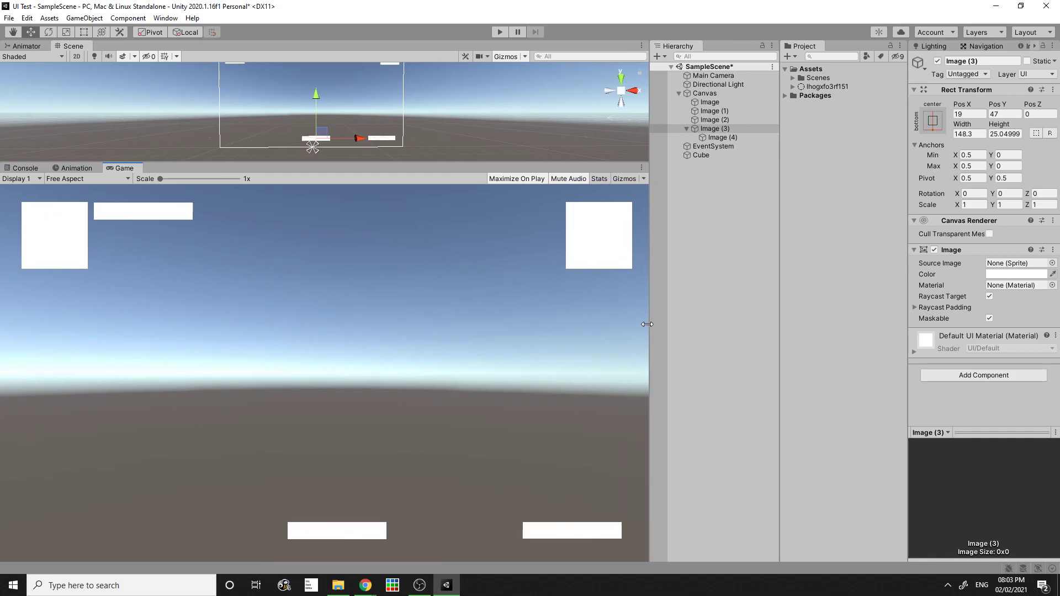
- Set the Canvas Scaler's UI Scale Mode to Constant Pixel Size, and widen and narrow the Game view to compare the Images' behavior
{"action": "left_click", "coordinate": [713, 95]}
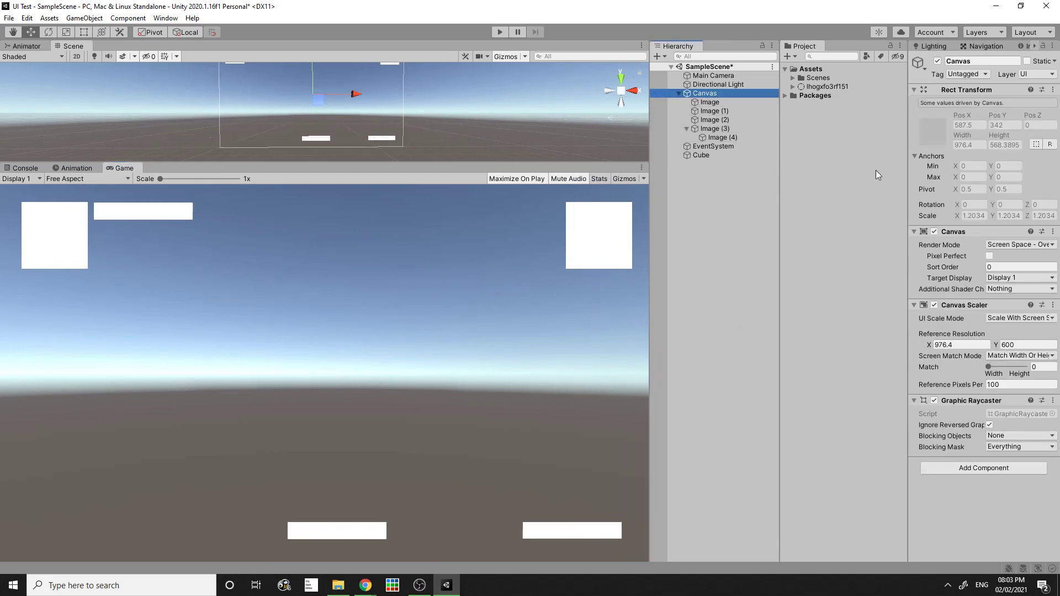
{"action": "left_click", "coordinate": [1006, 320]}
{"action": "left_click", "coordinate": [992, 331]}
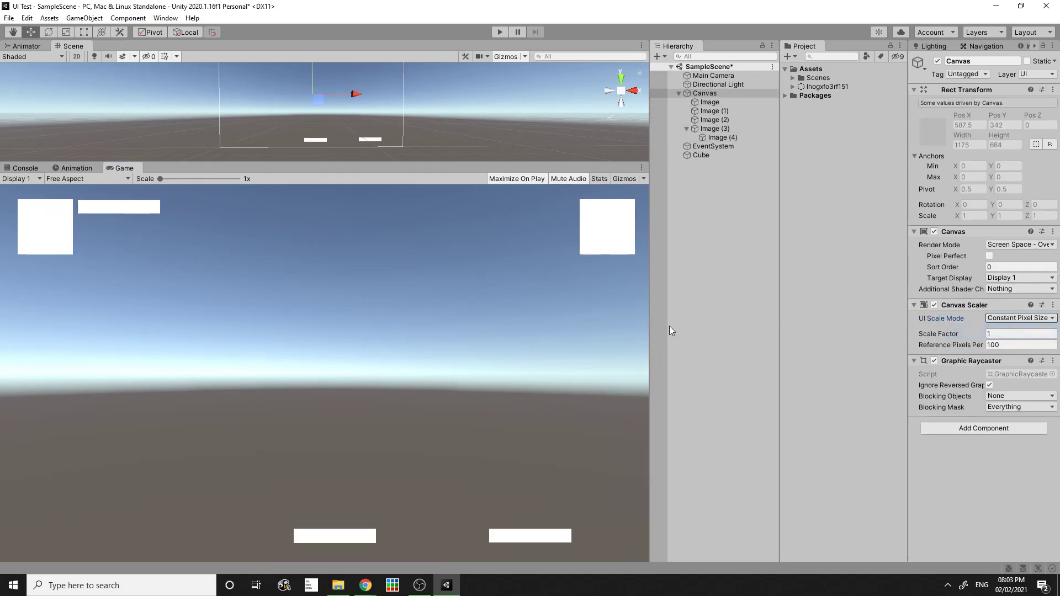
{"action": "left_click_drag", "start_coordinate": [653, 326], "coordinate": [678, 321]}
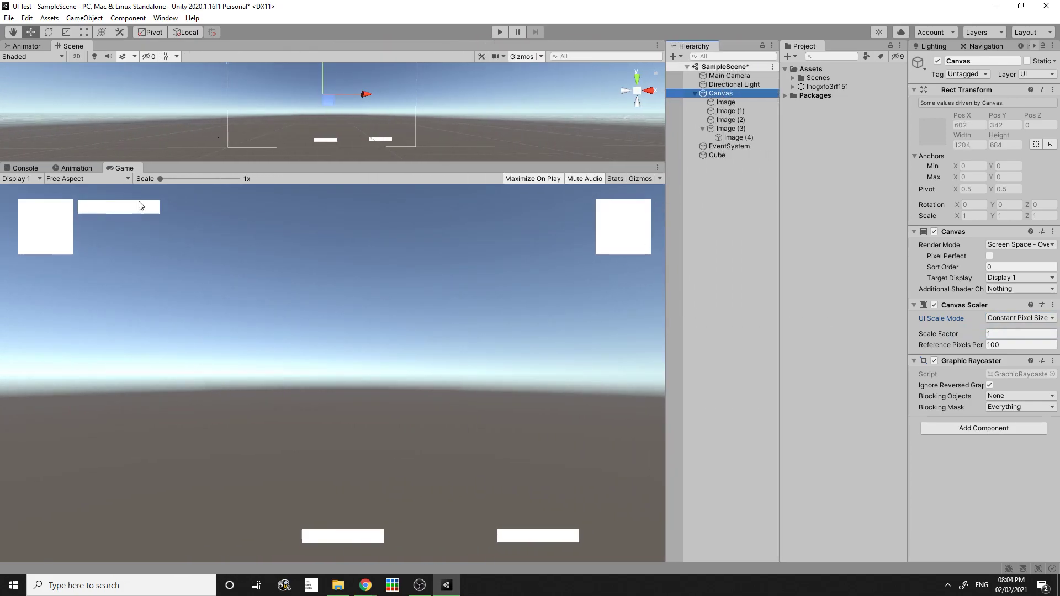
{"action": "left_click_drag", "start_coordinate": [666, 291], "coordinate": [450, 276]}
{"action": "left_click_drag", "start_coordinate": [448, 478], "coordinate": [685, 478]}
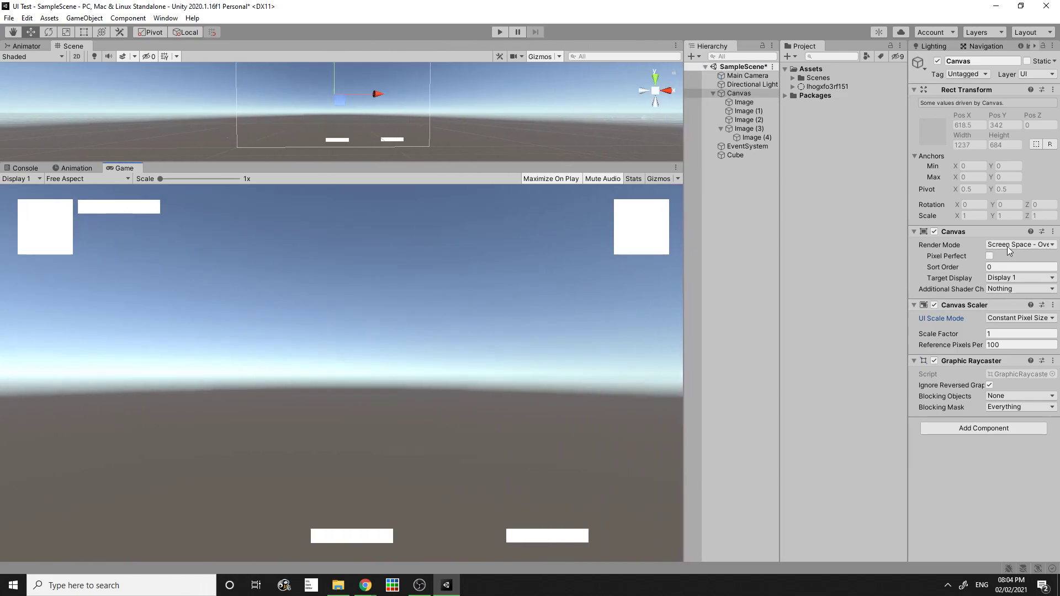
- Look over the Canvas render modes and set the Canvas Scaler's UI Scale Mode back to Scale With Screen Size
{"action": "left_click", "coordinate": [1009, 244]}
{"action": "left_click", "coordinate": [989, 291]}
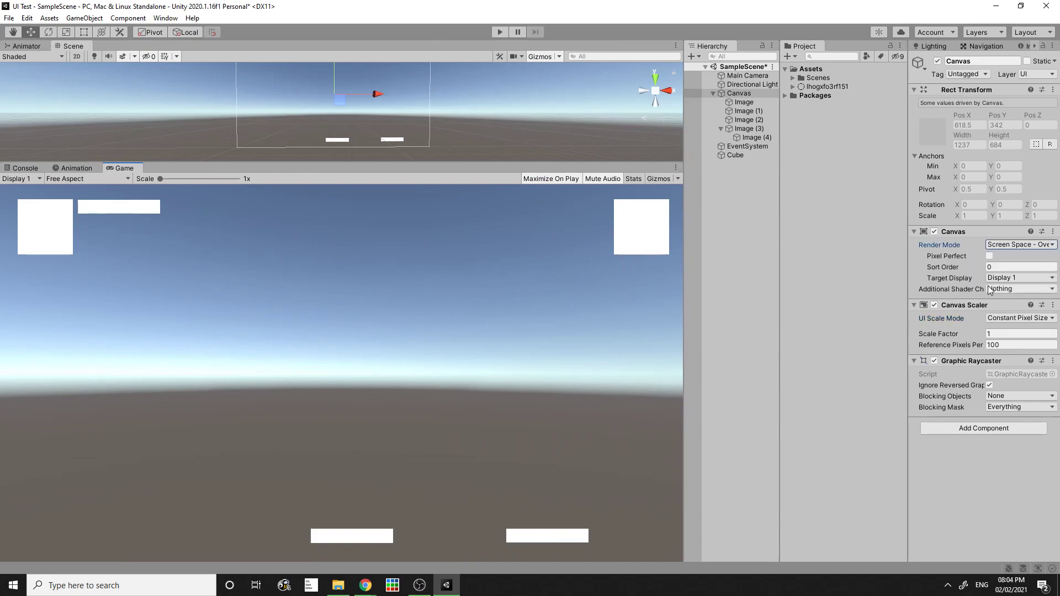
{"action": "left_click", "coordinate": [1003, 319]}
{"action": "left_click", "coordinate": [986, 342]}
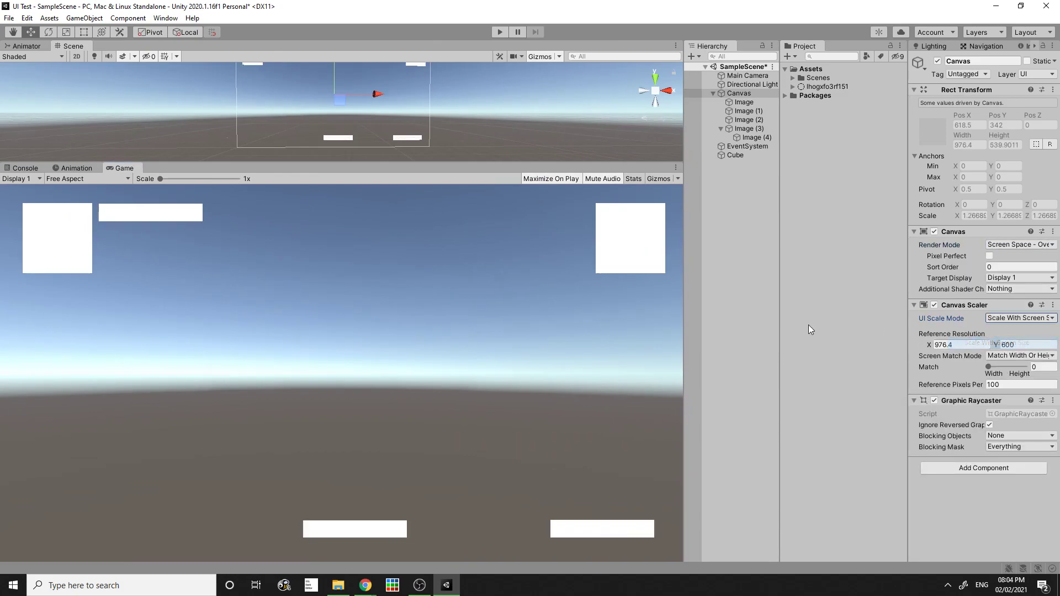
- Move the nested bar out of its parent so it sits directly under the Canvas, and make the Scene view taller
{"action": "scroll", "coordinate": [528, 229], "scroll_direction": "up", "scroll_amount": 6}
{"action": "left_click", "coordinate": [743, 137]}
{"action": "left_click_drag", "start_coordinate": [742, 137], "coordinate": [743, 124]}
{"action": "scroll", "coordinate": [547, 274], "scroll_direction": "down", "scroll_amount": 6}
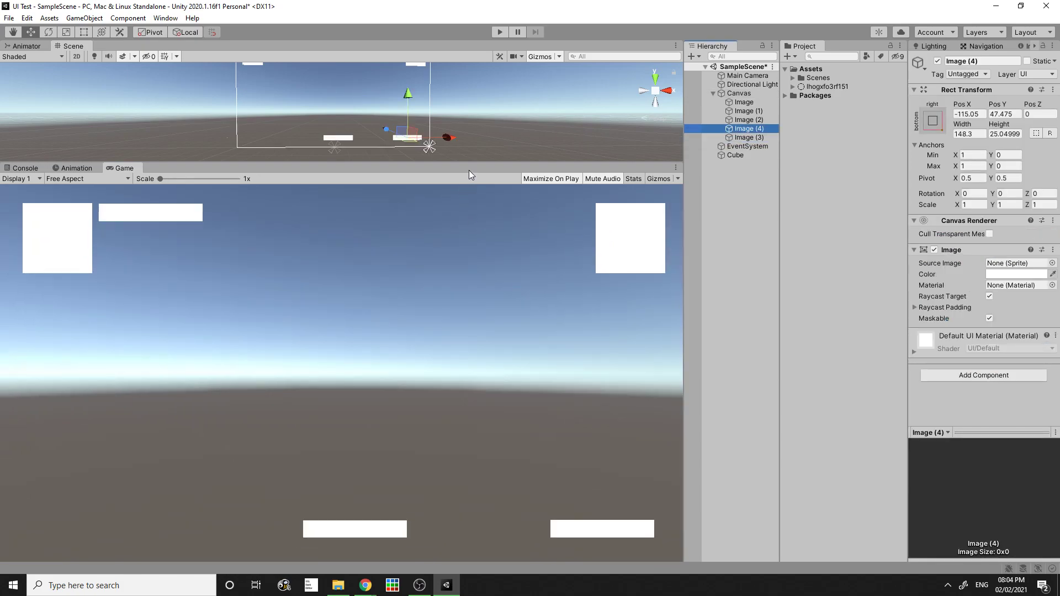
{"action": "left_click_drag", "start_coordinate": [469, 164], "coordinate": [454, 286]}
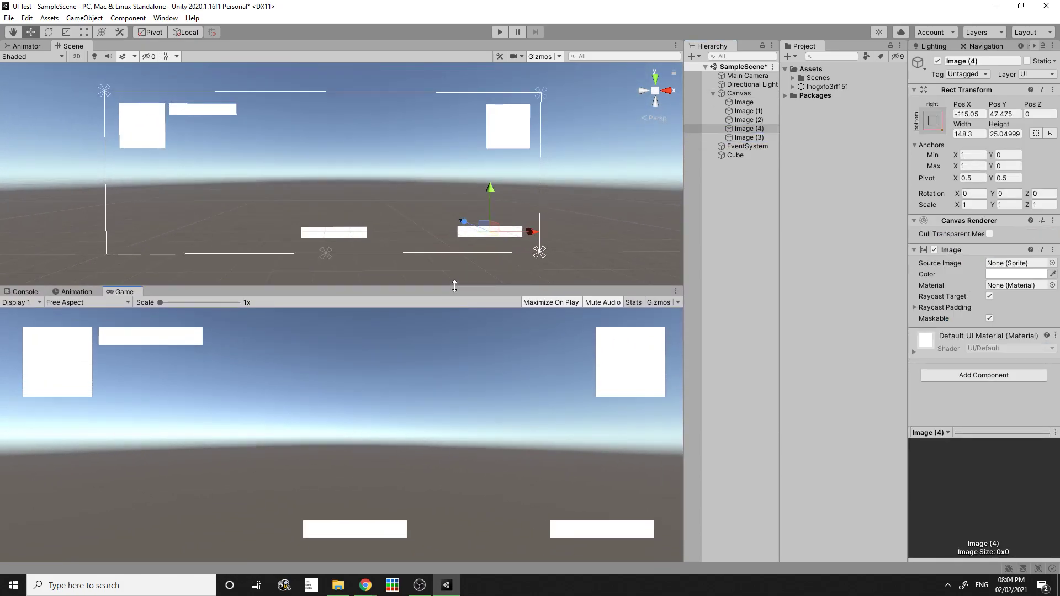
- Color the lower-right bar light orange, FFB797
{"action": "left_click", "coordinate": [991, 275]}
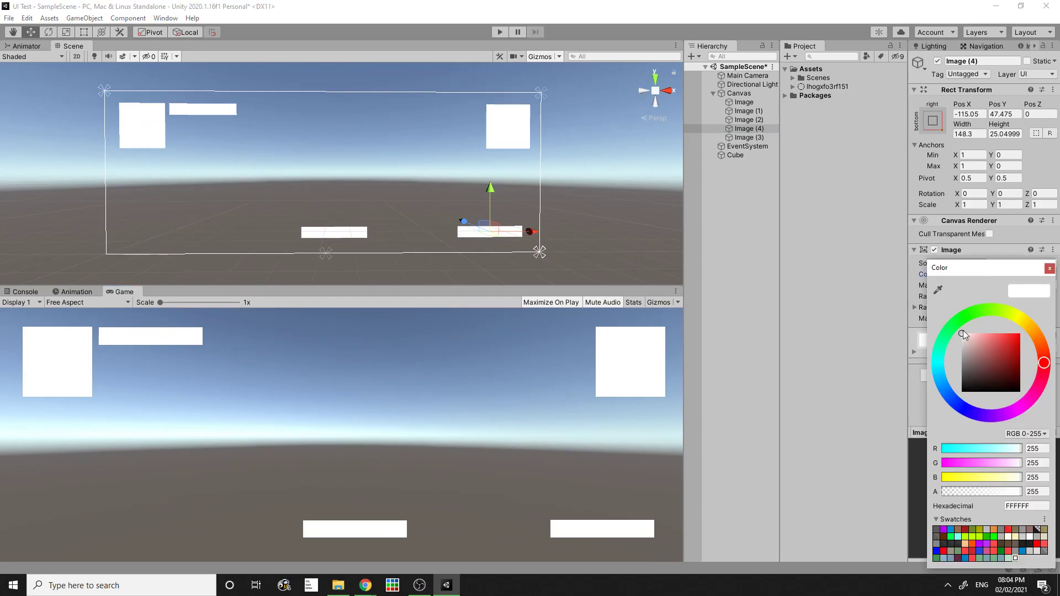
{"action": "left_click", "coordinate": [979, 333]}
{"action": "left_click_drag", "start_coordinate": [1012, 318], "coordinate": [1032, 329]}
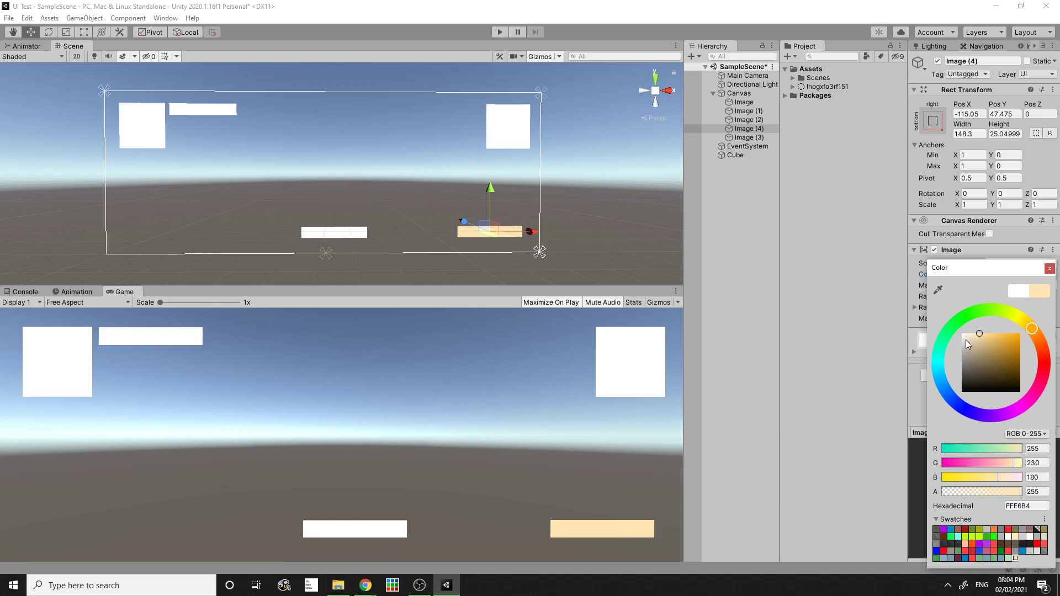
{"action": "mouse_move", "coordinate": [1018, 339]}
{"action": "left_mouse_down"}
{"action": "mouse_move", "coordinate": [1035, 319]}
{"action": "mouse_move", "coordinate": [1046, 367]}
{"action": "mouse_move", "coordinate": [1028, 326]}
{"action": "mouse_move", "coordinate": [1057, 354]}
{"action": "mouse_move", "coordinate": [1054, 327]}
{"action": "mouse_move", "coordinate": [1058, 359]}
{"action": "mouse_move", "coordinate": [1056, 340]}
{"action": "left_mouse_up"}
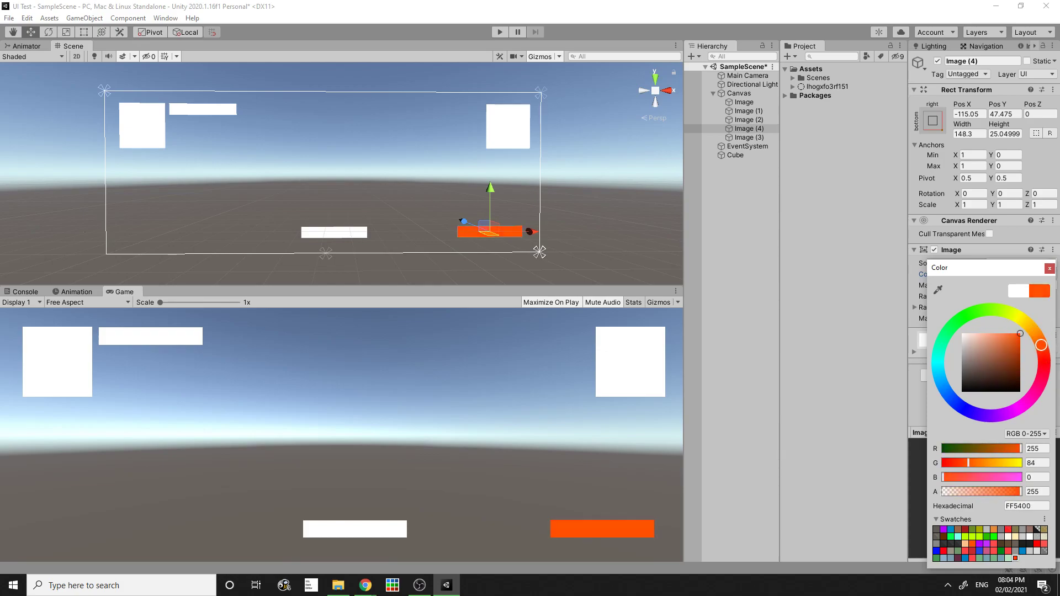
{"action": "mouse_move", "coordinate": [992, 332]}
{"action": "left_mouse_down"}
{"action": "mouse_move", "coordinate": [986, 327]}
{"action": "mouse_move", "coordinate": [1002, 324]}
{"action": "mouse_move", "coordinate": [986, 316]}
{"action": "left_mouse_up"}
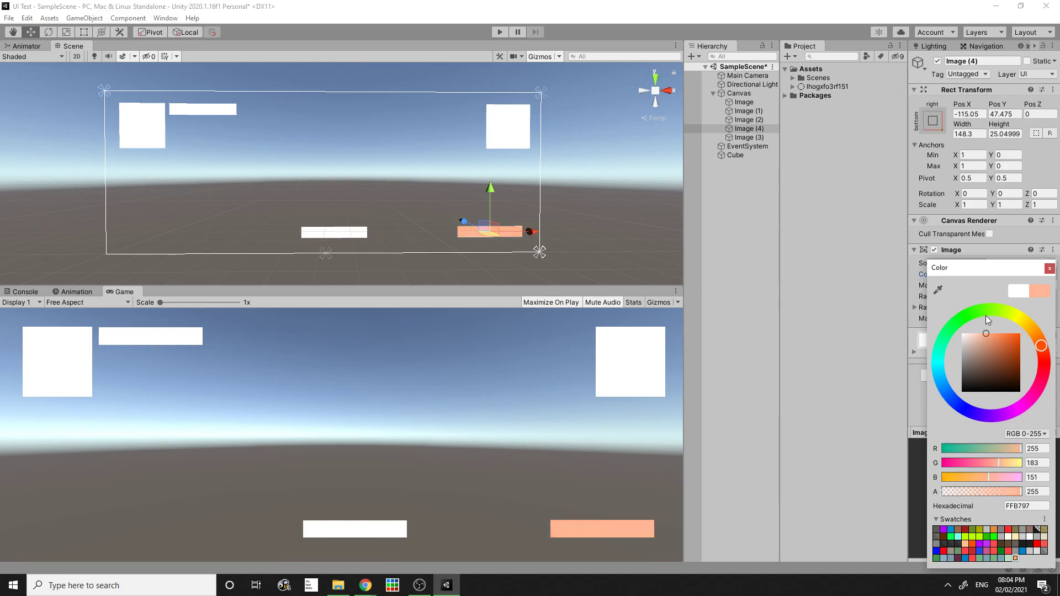
{"action": "left_click", "coordinate": [888, 323]}
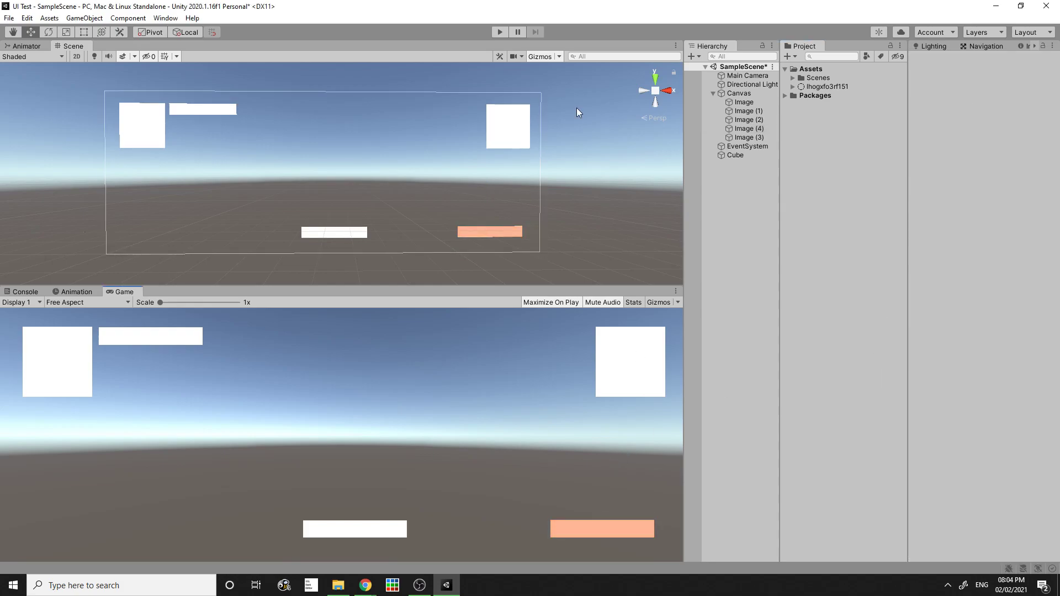
- Color the square Image in the Canvas's top-right corner light green, 9EFFB7
{"action": "left_click", "coordinate": [527, 127]}
{"action": "left_click", "coordinate": [1016, 274]}
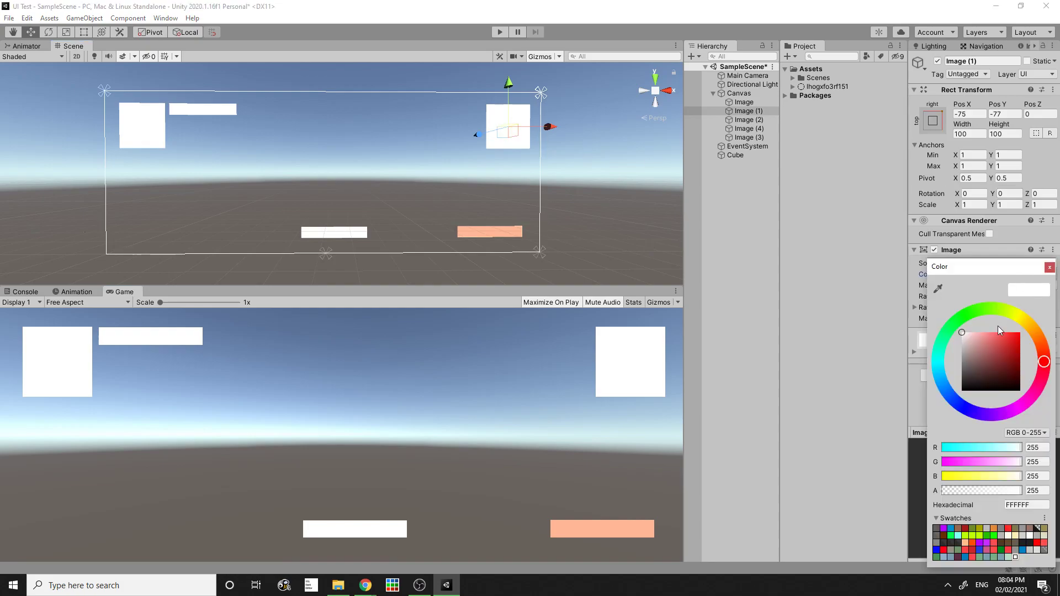
{"action": "left_click_drag", "start_coordinate": [1026, 321], "coordinate": [946, 317]}
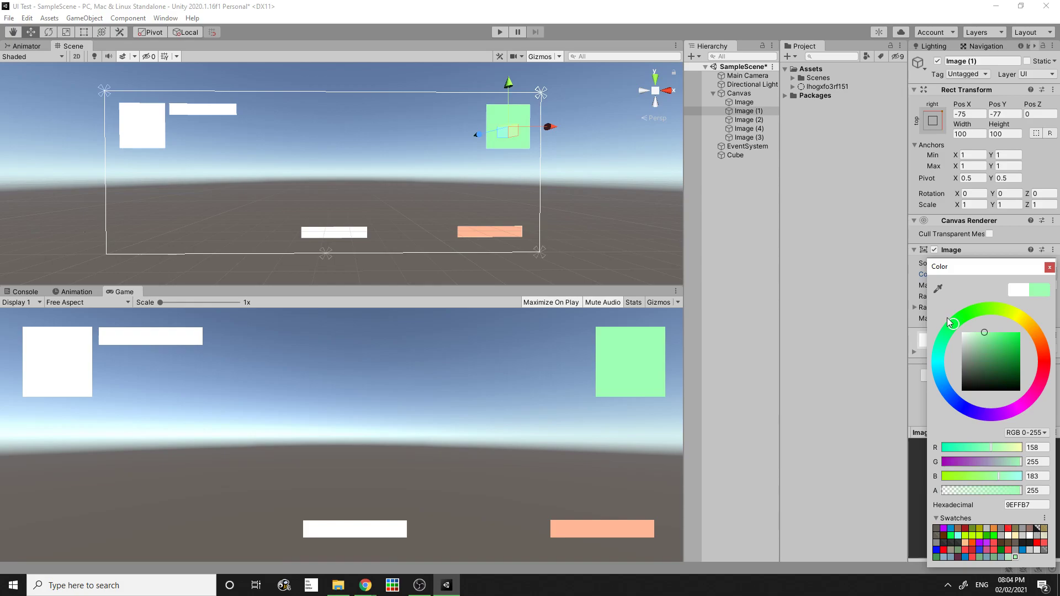
- Duplicate the light green square Image (1) in the Canvas's top-right corner
{"action": "left_click", "coordinate": [707, 165]}
{"action": "left_click", "coordinate": [329, 233]}
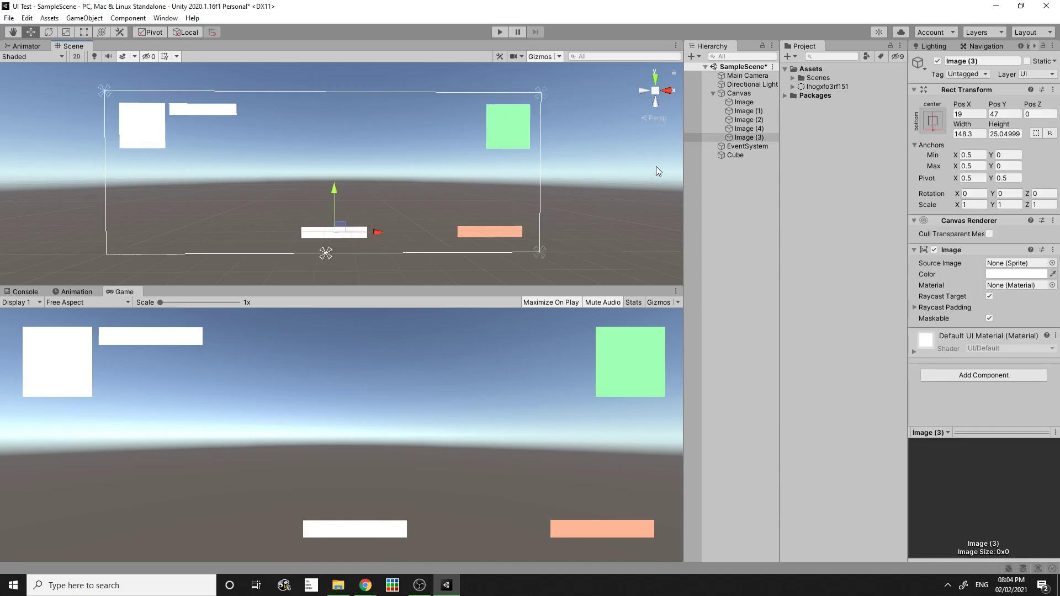
{"action": "scroll", "coordinate": [438, 197], "scroll_direction": "up", "scroll_amount": 3}
{"action": "middle_click_drag", "start_coordinate": [510, 194], "coordinate": [348, 164]}
{"action": "scroll", "coordinate": [510, 179], "scroll_direction": "up", "scroll_amount": 5}
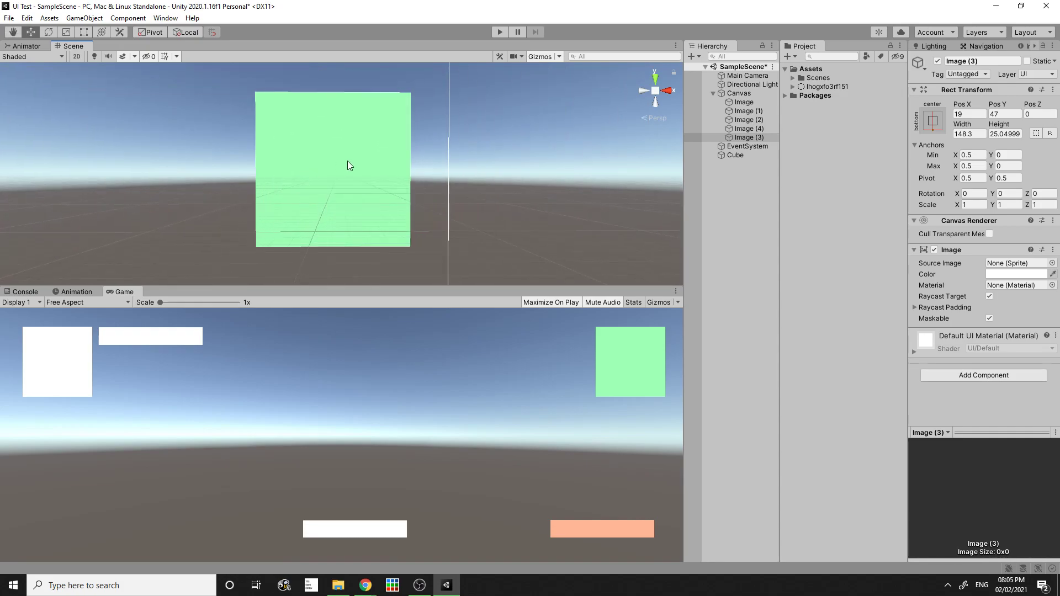
{"action": "left_click", "coordinate": [348, 163]}
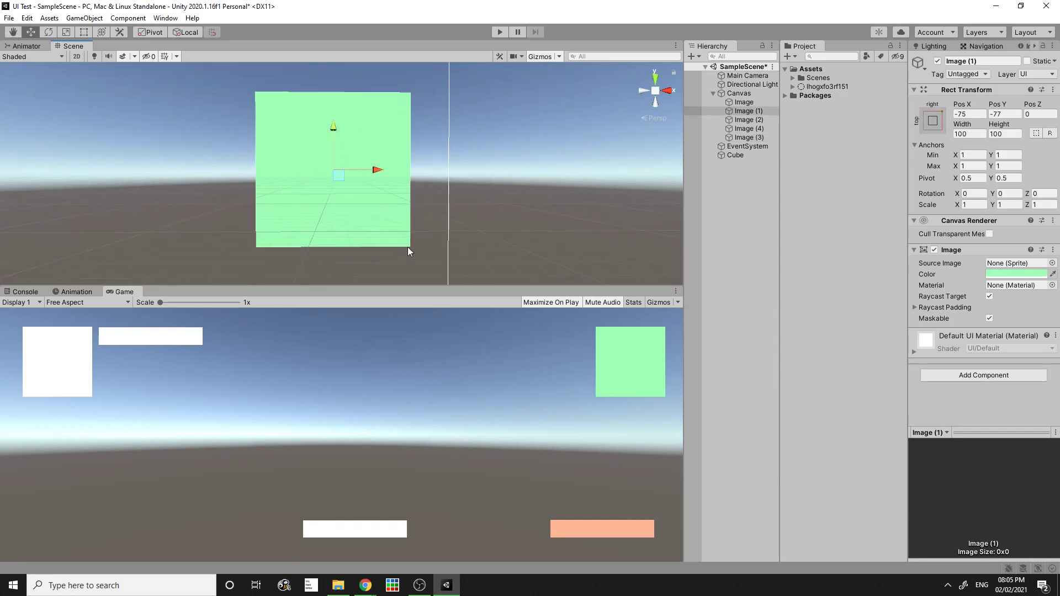
{"action": "left_click", "coordinate": [739, 112]}
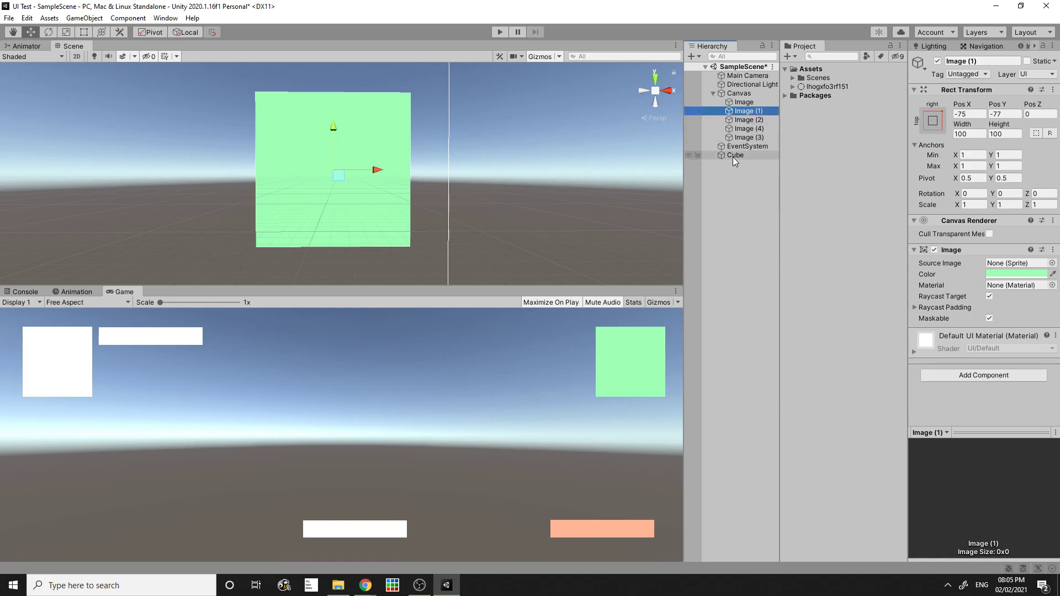
{"action": "right_click", "coordinate": [736, 112]}
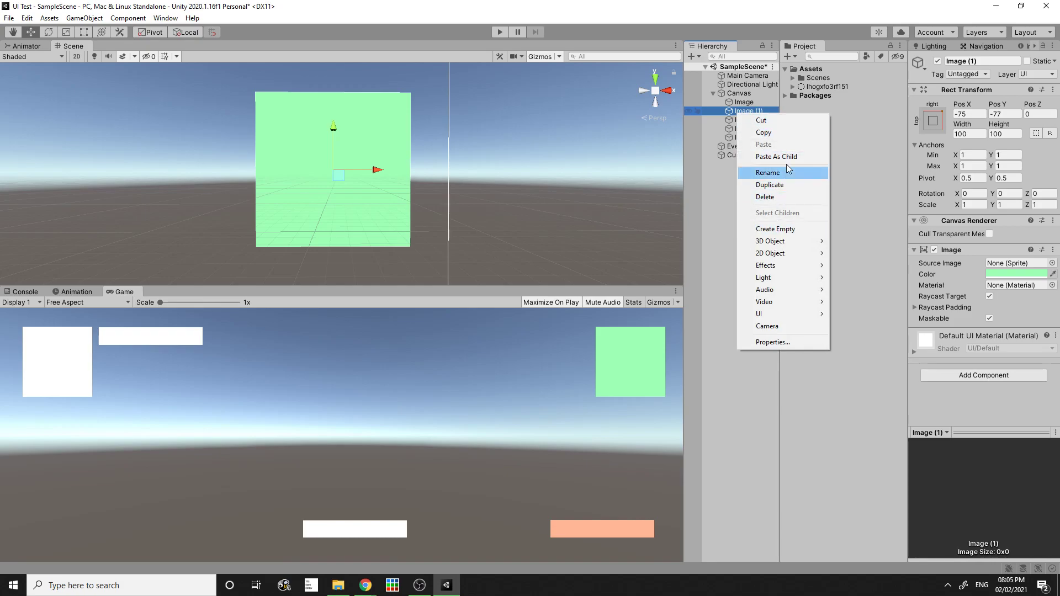
{"action": "left_click", "coordinate": [788, 186]}
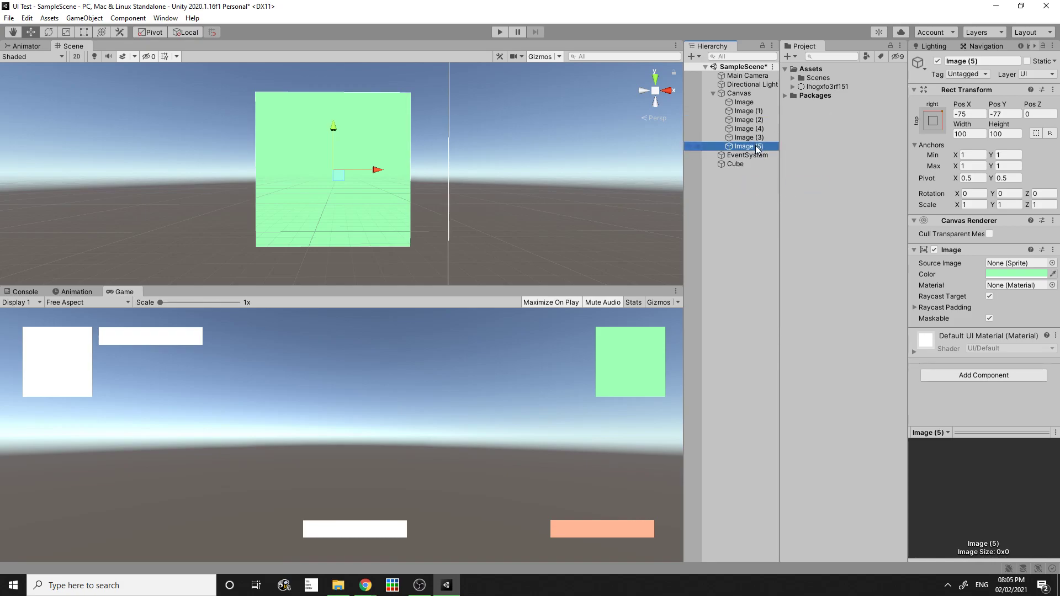
- Nest the duplicated square, Image (5), as a child of Image (2)
{"action": "left_click_drag", "start_coordinate": [760, 130], "coordinate": [751, 118]}
{"action": "left_click", "coordinate": [751, 118]}
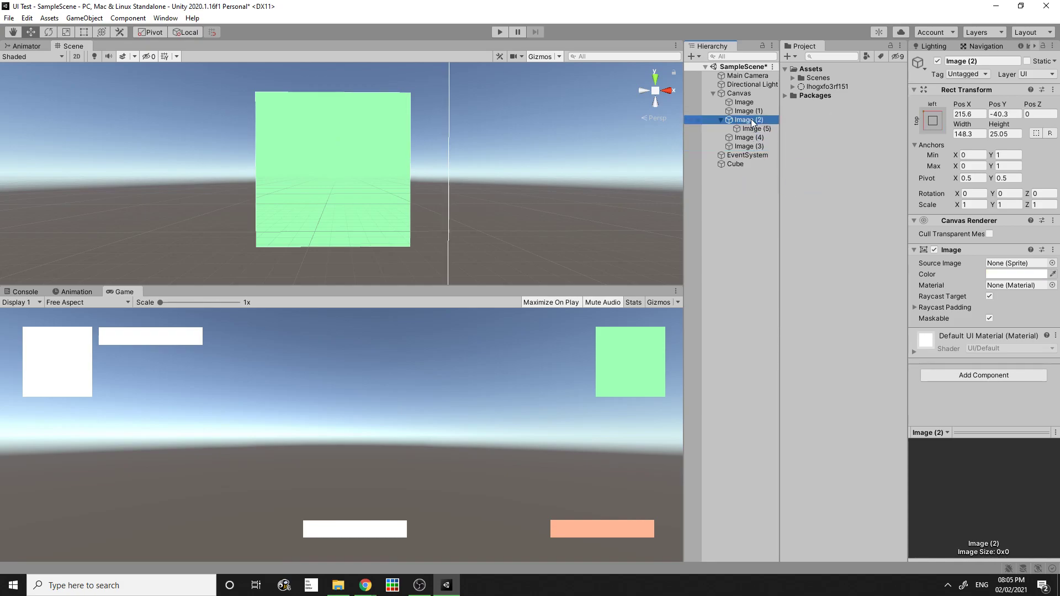
{"action": "left_click", "coordinate": [751, 129]}
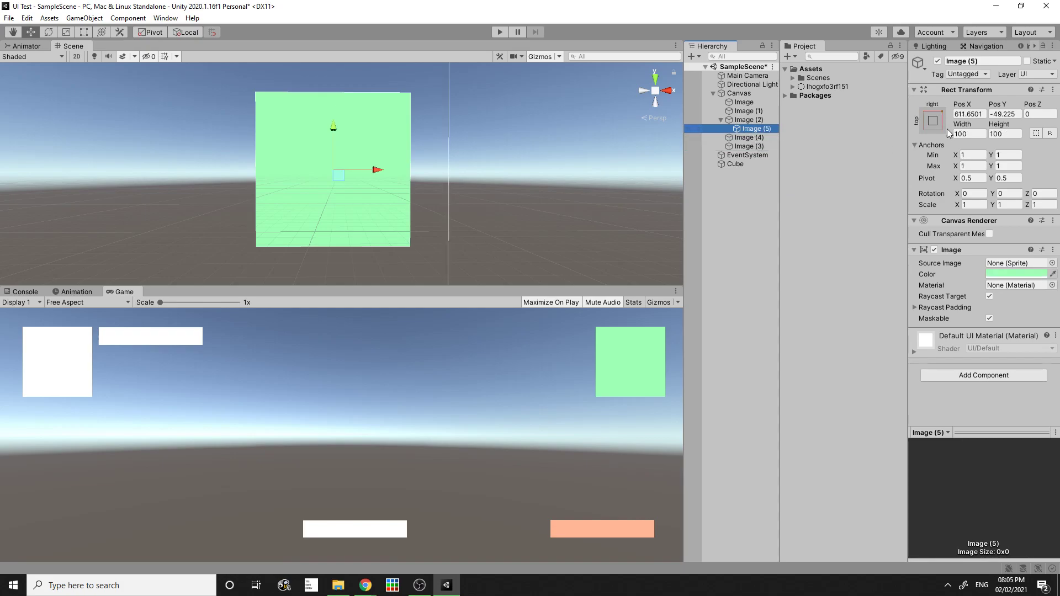
- Set the anchors of the nested Image (5) to stretch both horizontally and vertically
{"action": "left_click", "coordinate": [933, 123]}
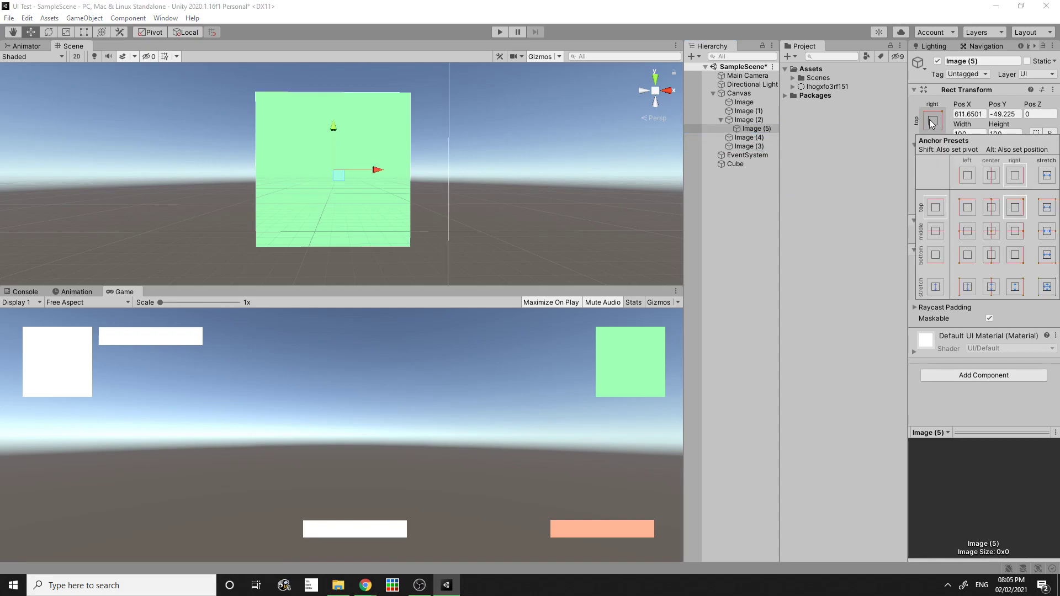
{"action": "left_click", "coordinate": [1047, 291]}
{"action": "left_click", "coordinate": [825, 158]}
{"action": "left_click", "coordinate": [756, 132]}
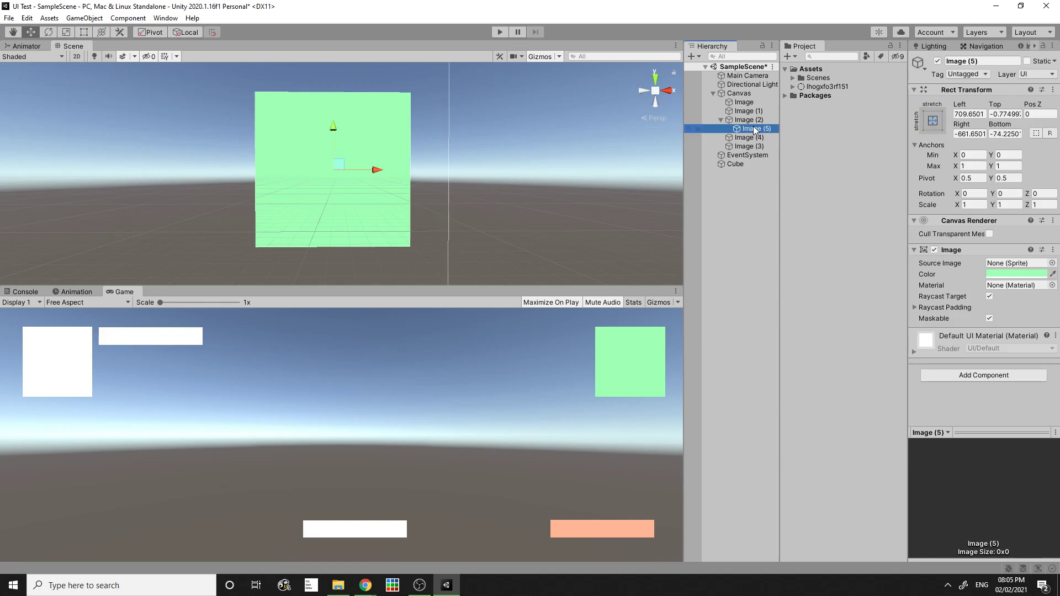
- Color Image (5) dark green, 586F5D
{"action": "left_click", "coordinate": [1000, 273]}
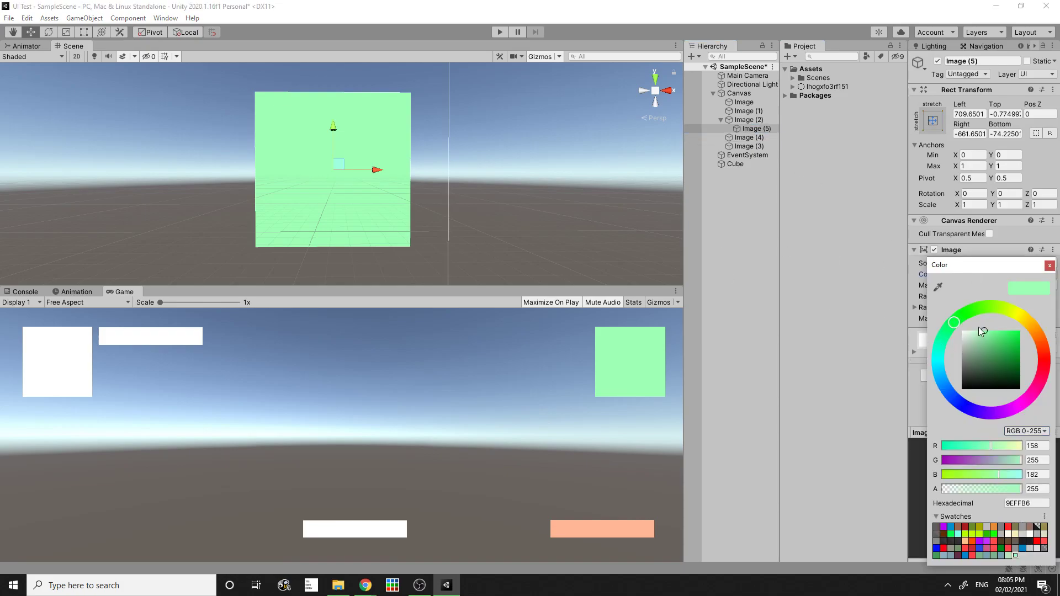
{"action": "left_click_drag", "start_coordinate": [983, 345], "coordinate": [975, 366]}
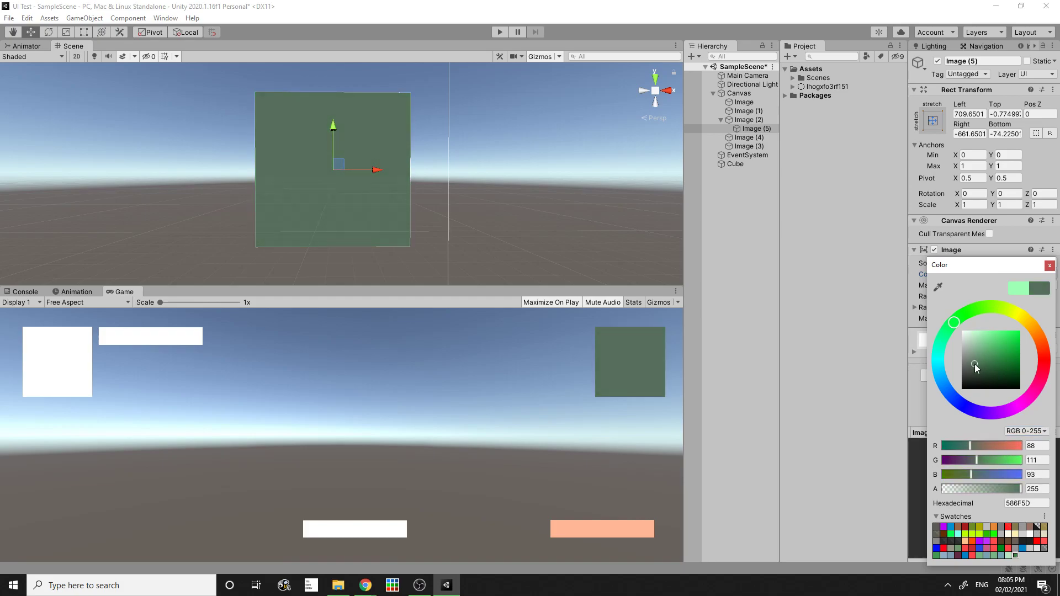
{"action": "left_click", "coordinate": [869, 356]}
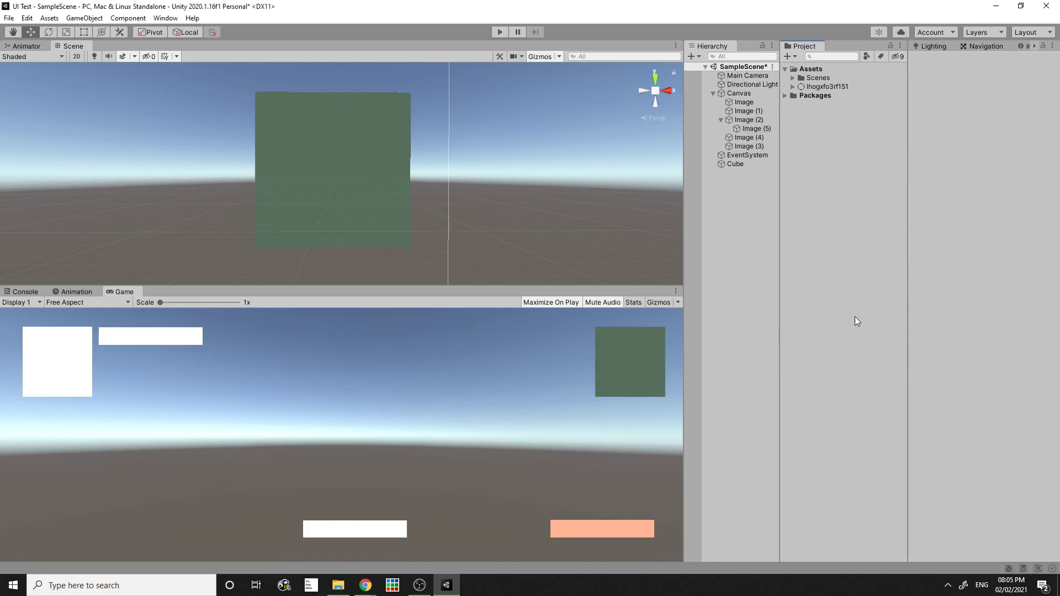
{"action": "left_click", "coordinate": [757, 129]}
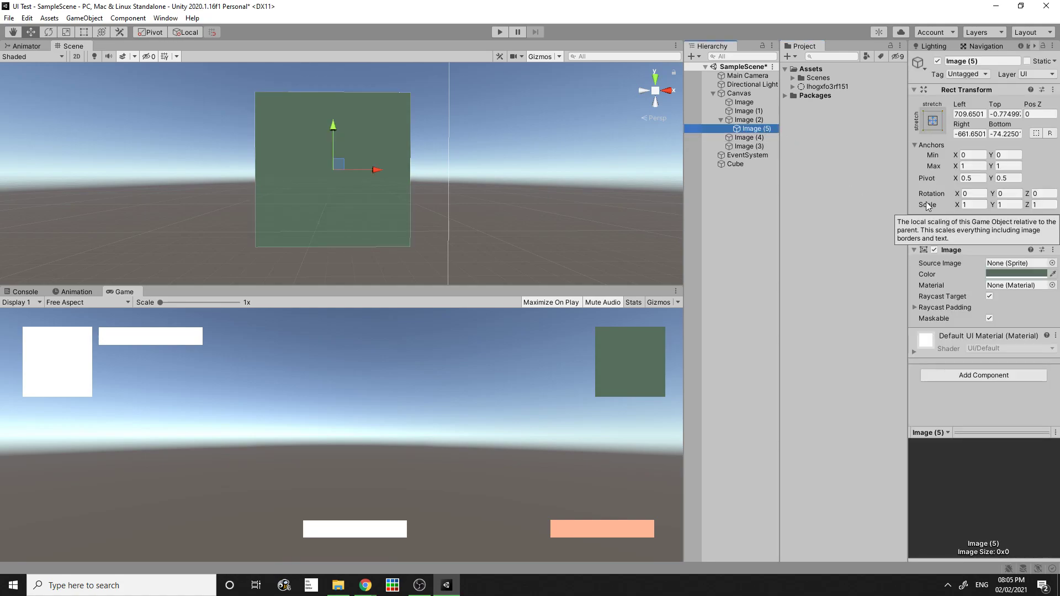
- Try the middle-center anchor preset on Image (5) and restore the stretch preset in both directions
{"action": "left_click", "coordinate": [932, 126]}
{"action": "left_click", "coordinate": [933, 125]}
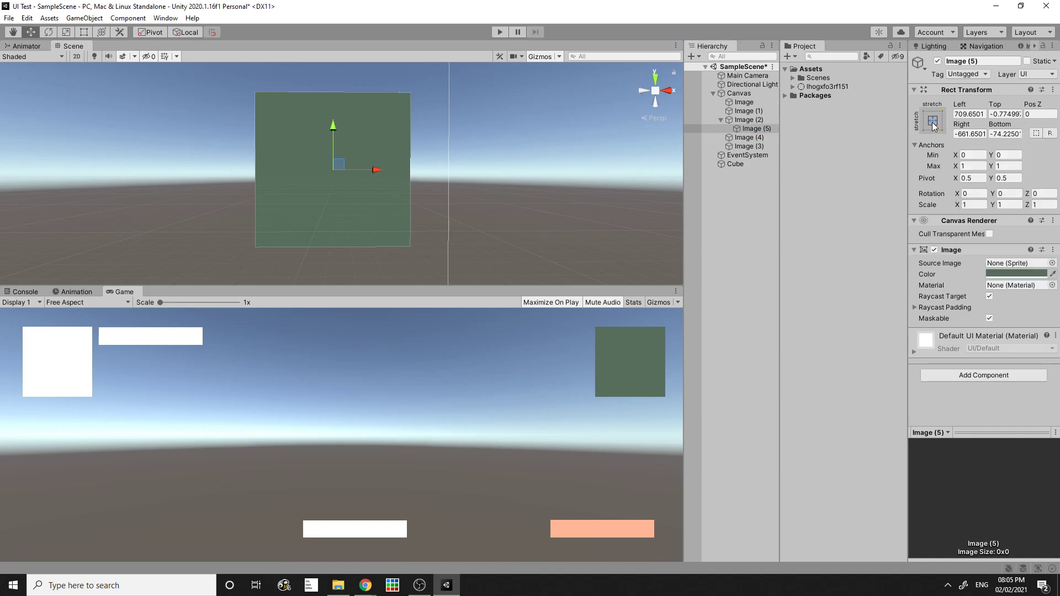
{"action": "left_click", "coordinate": [938, 121]}
{"action": "left_click", "coordinate": [991, 231]}
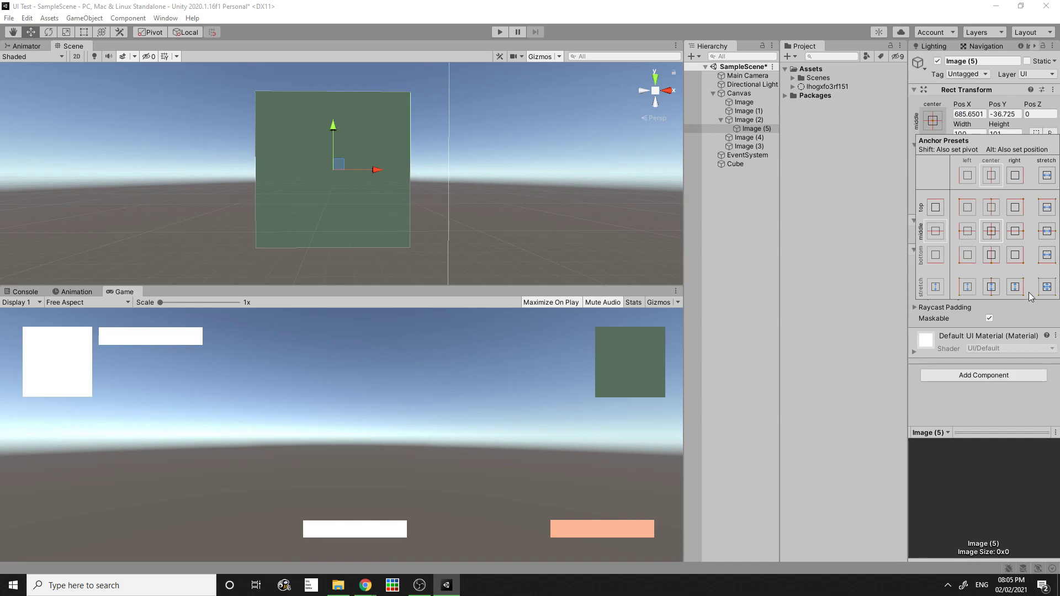
{"action": "left_click", "coordinate": [1050, 293]}
{"action": "left_click", "coordinate": [918, 98]}
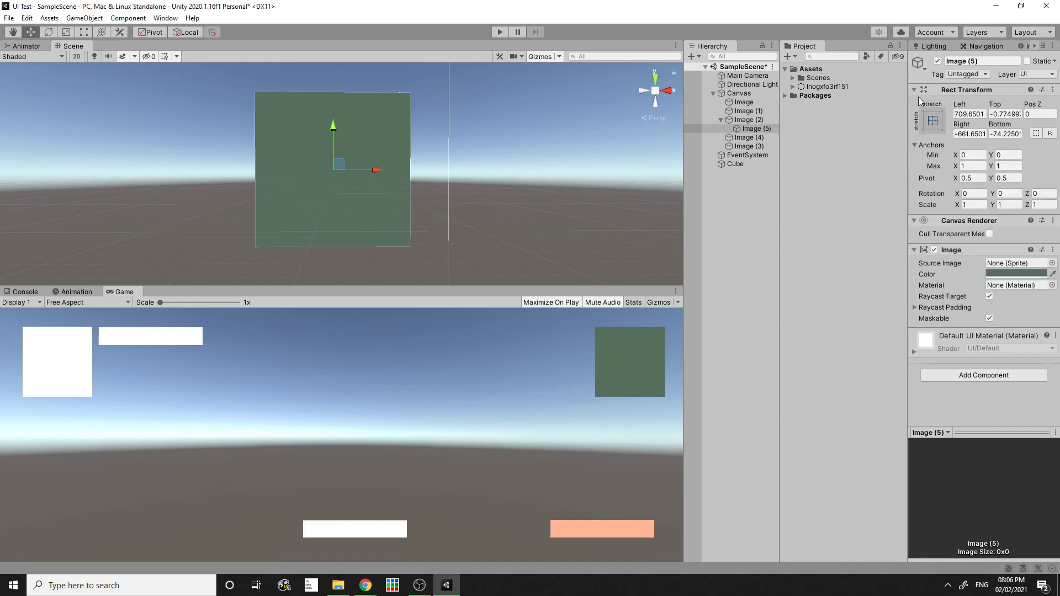
- Compare the Rect Transform positions and Scene placement of Image (2) and its child Image (5)
{"action": "left_click", "coordinate": [757, 122]}
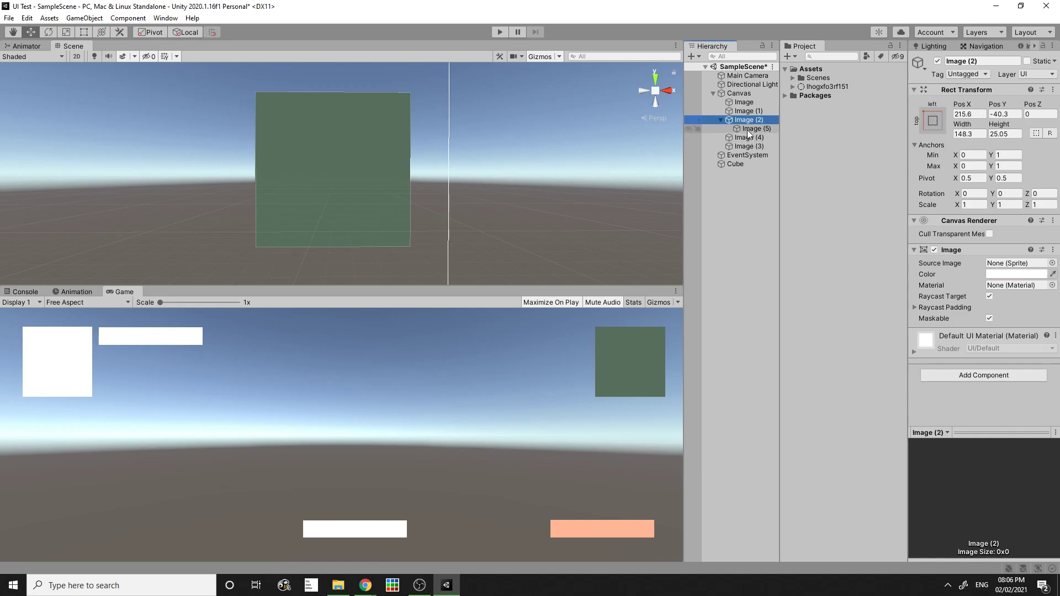
{"action": "double_click", "coordinate": [756, 129]}
{"action": "double_click", "coordinate": [751, 121]}
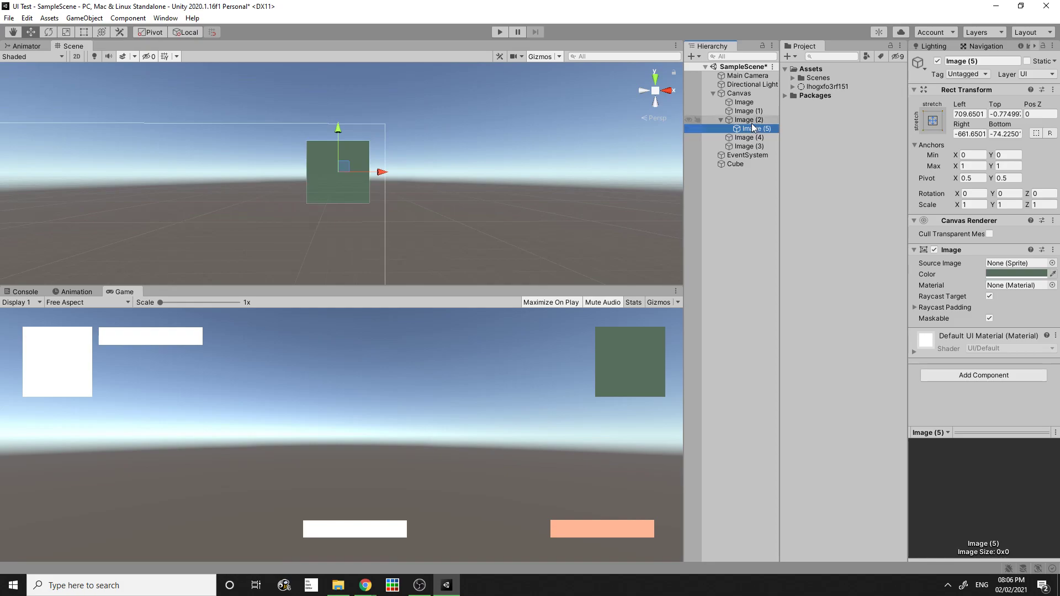
{"action": "scroll", "coordinate": [386, 185], "scroll_direction": "up", "scroll_amount": 5}
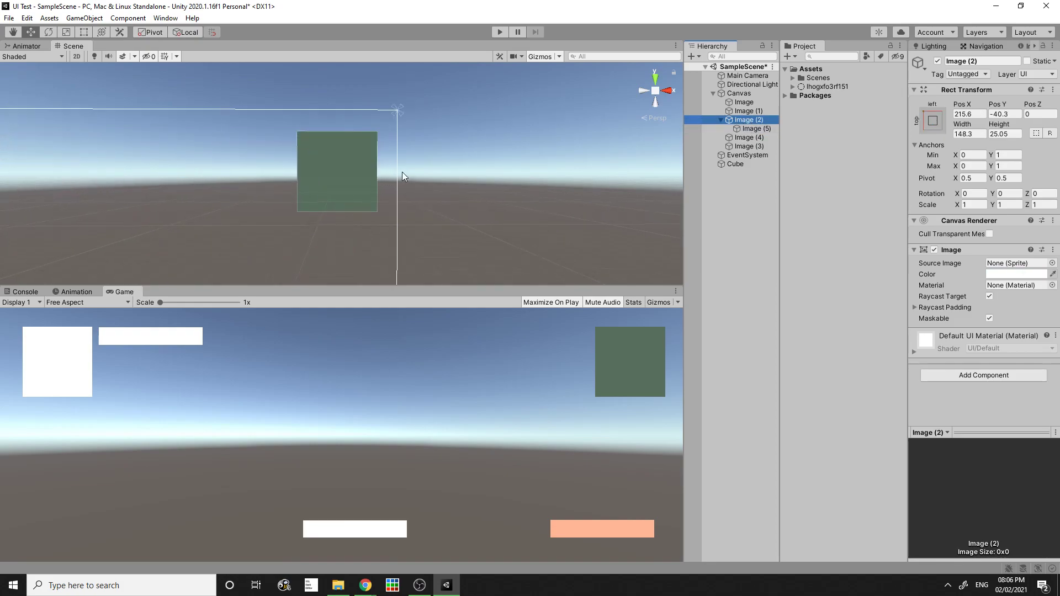
{"action": "left_click", "coordinate": [756, 128]}
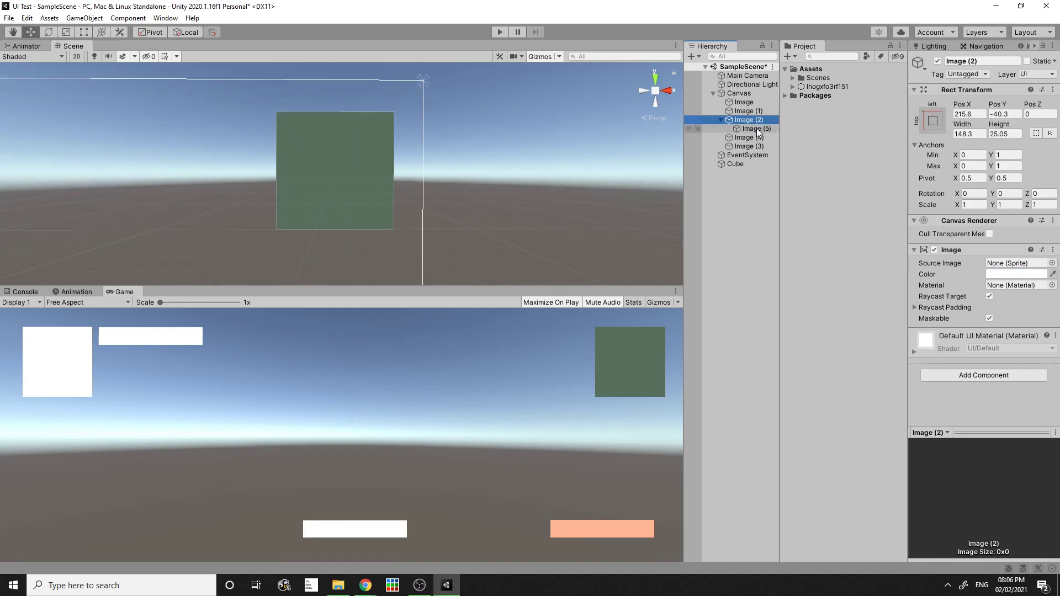
{"action": "left_click", "coordinate": [966, 115]}
{"action": "left_click", "coordinate": [1001, 114]}
{"action": "left_click", "coordinate": [753, 120]}
{"action": "left_click", "coordinate": [753, 129]}
{"action": "scroll", "coordinate": [332, 209], "scroll_direction": "down", "scroll_amount": 5}
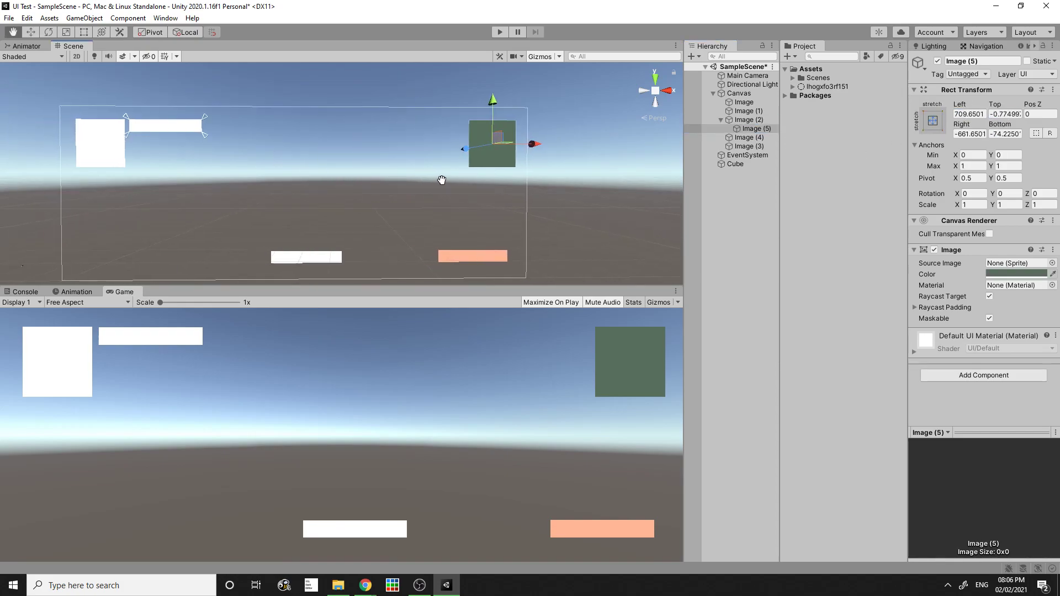
- Try moving the dark green square sideways in the Scene, undo the move, and check its parent Image (2)
{"action": "left_click_drag", "start_coordinate": [490, 150], "coordinate": [505, 149]}
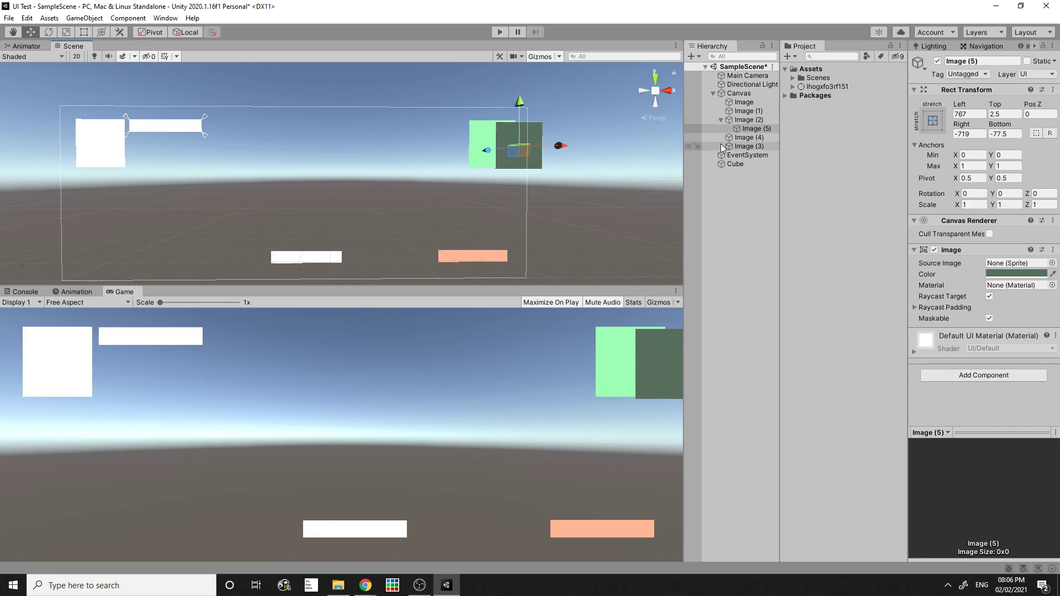
{"action": "key", "text": "ctrl+z"}
{"action": "left_click", "coordinate": [756, 122]}
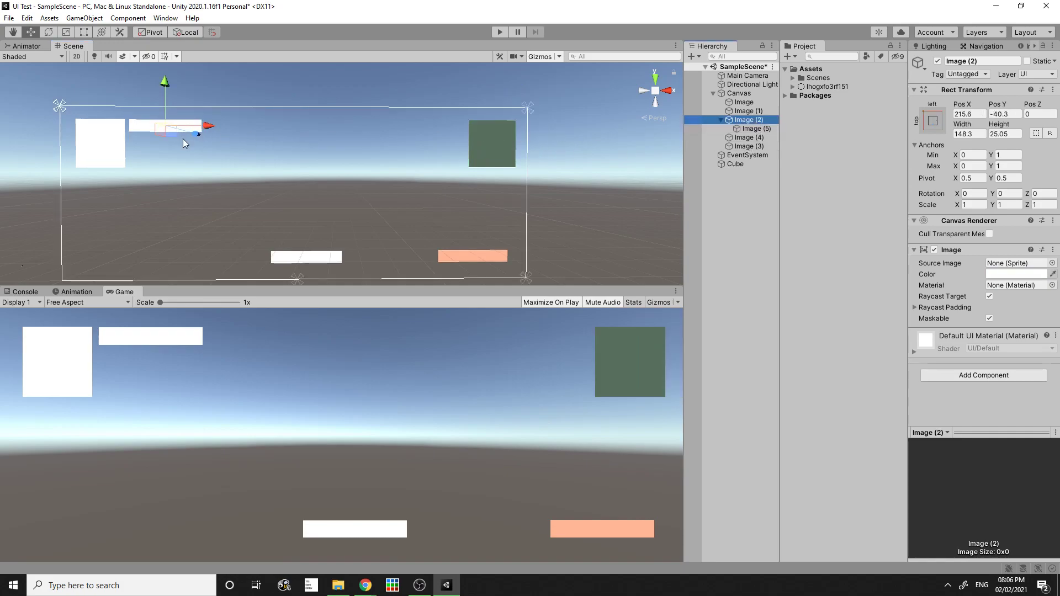
- Move Image (5) out of Image (2) and nest it under the light green square, Image (1)
{"action": "left_click", "coordinate": [743, 112]}
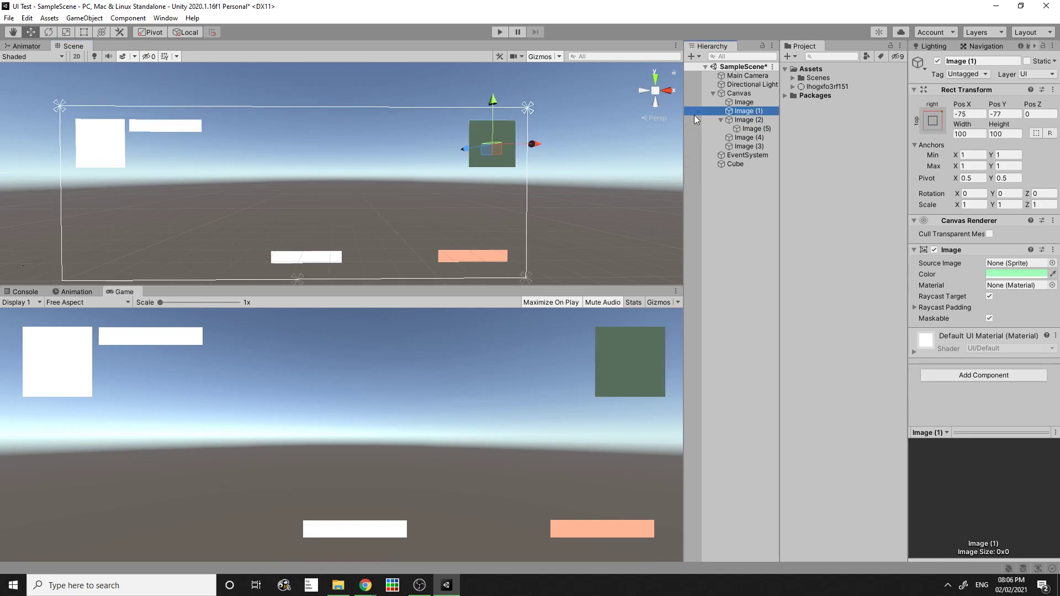
{"action": "left_click", "coordinate": [768, 131]}
{"action": "left_click_drag", "start_coordinate": [767, 130], "coordinate": [753, 111]}
- Set the Left, Top, Right and Bottom offsets of Image (5) to 0 so it fills its parent
{"action": "left_click", "coordinate": [966, 114]}
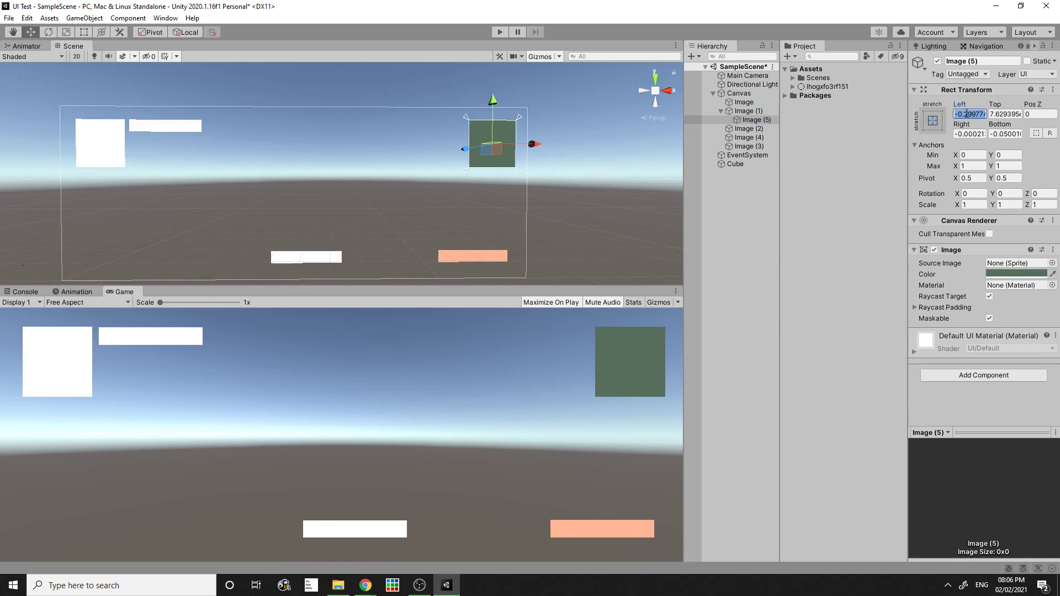
{"action": "type", "text": "0"}
{"action": "left_click", "coordinate": [1000, 113]}
{"action": "type", "text": "0"}
{"action": "left_click", "coordinate": [970, 135]}
{"action": "type", "text": "-"}
{"action": "left_click", "coordinate": [1009, 135]}
{"action": "type", "text": "0"}
- Inset Image (5) evenly within its parent by setting Left, Right, Bottom and Top to 10
{"action": "scroll", "coordinate": [456, 216], "scroll_direction": "up", "scroll_amount": 8}
{"action": "scroll", "coordinate": [452, 212], "scroll_direction": "up", "scroll_amount": 4}
{"action": "middle_click_drag", "start_coordinate": [634, 187], "coordinate": [298, 216]}
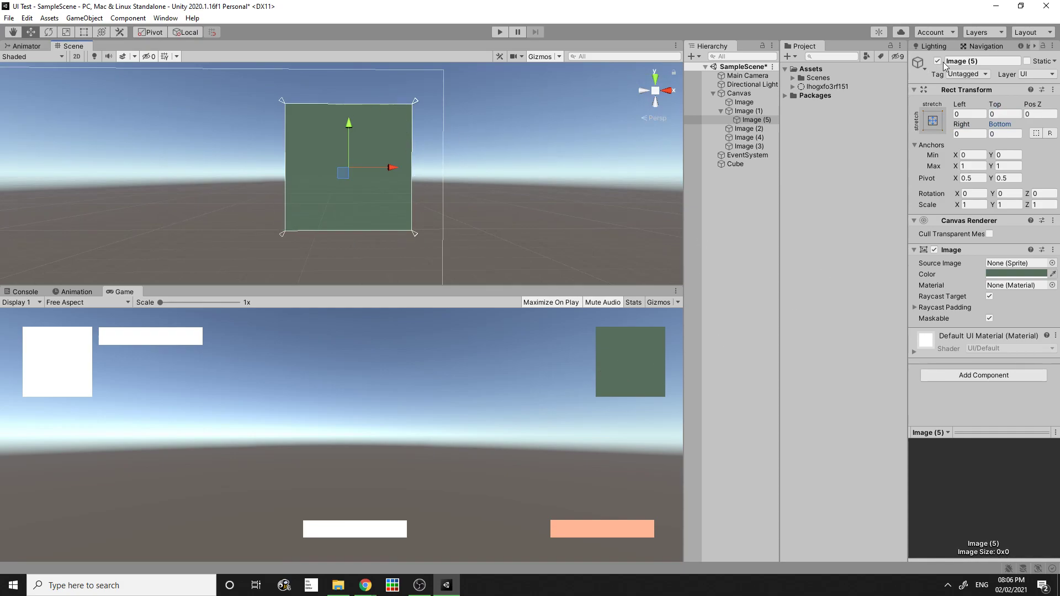
{"action": "left_click", "coordinate": [970, 114]}
{"action": "left_click", "coordinate": [967, 114]}
{"action": "double_click", "coordinate": [966, 111]}
{"action": "type", "text": "10"}
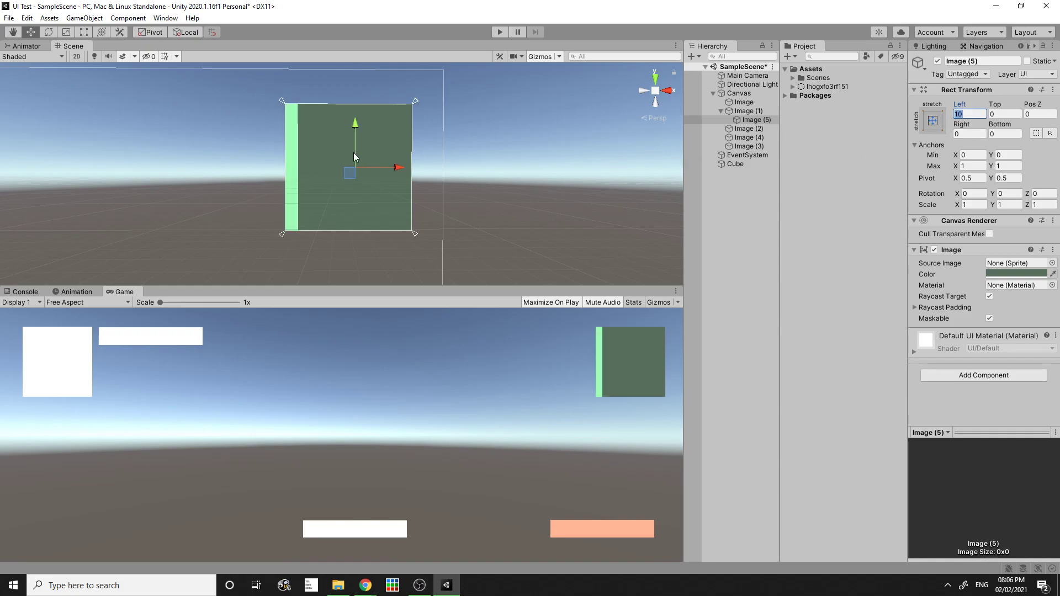
{"action": "double_click", "coordinate": [971, 133]}
{"action": "type", "text": "10"}
{"action": "double_click", "coordinate": [1012, 135]}
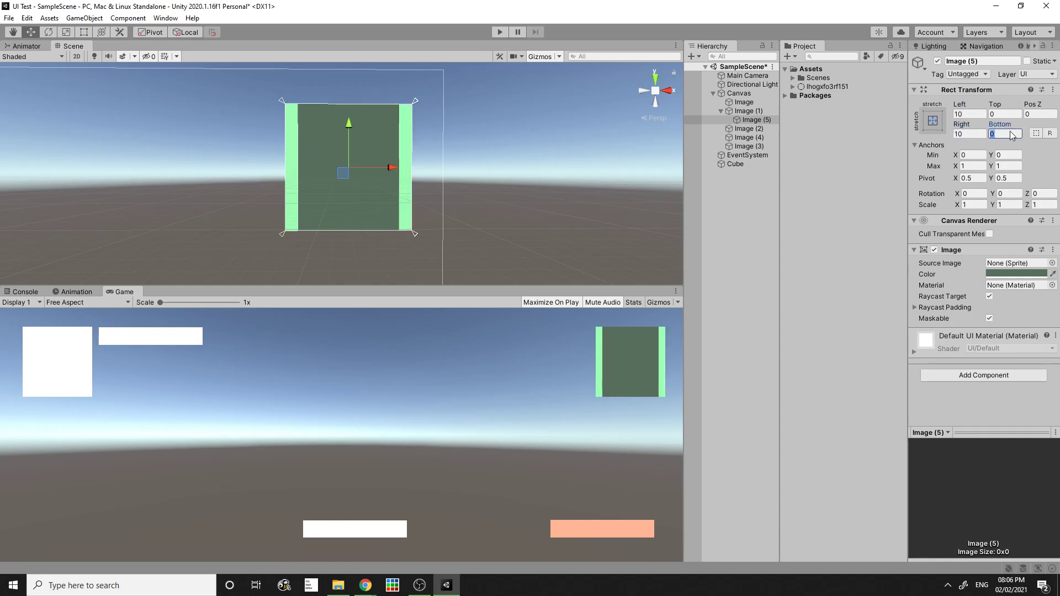
{"action": "type", "text": "10"}
{"action": "double_click", "coordinate": [1001, 114]}
{"action": "type", "text": "10"}
{"action": "scroll", "coordinate": [389, 232], "scroll_direction": "up", "scroll_amount": 2}
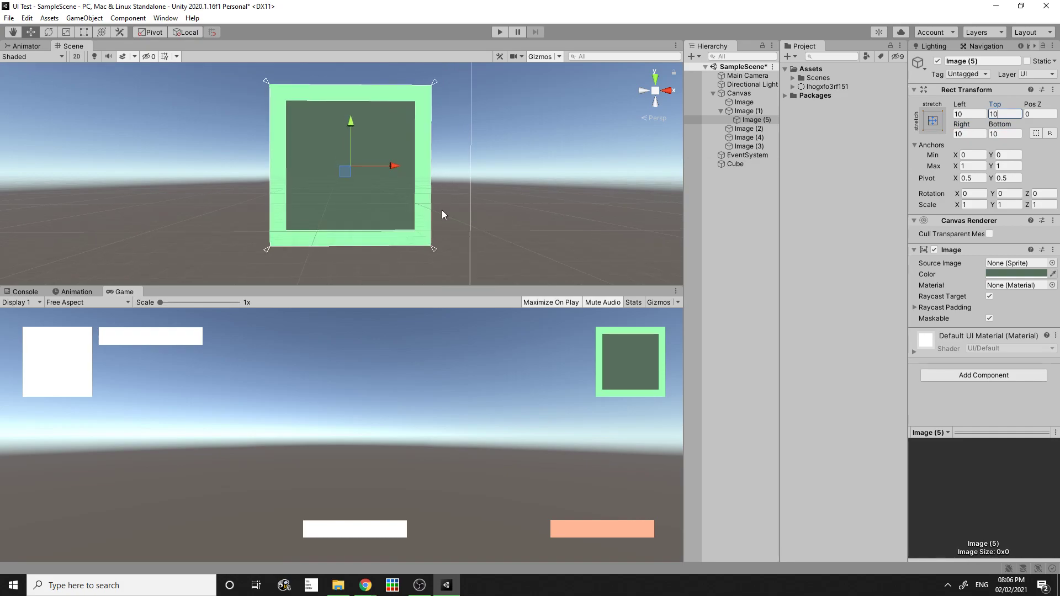
- Color the inner square, Image (5), very light green, D3FFDE
{"action": "left_click_drag", "start_coordinate": [236, 244], "coordinate": [280, 222]}
{"action": "left_click", "coordinate": [333, 193]}
{"action": "scroll", "coordinate": [519, 222], "scroll_direction": "down", "scroll_amount": 3}
{"action": "middle_click_drag", "start_coordinate": [572, 202], "coordinate": [553, 204]}
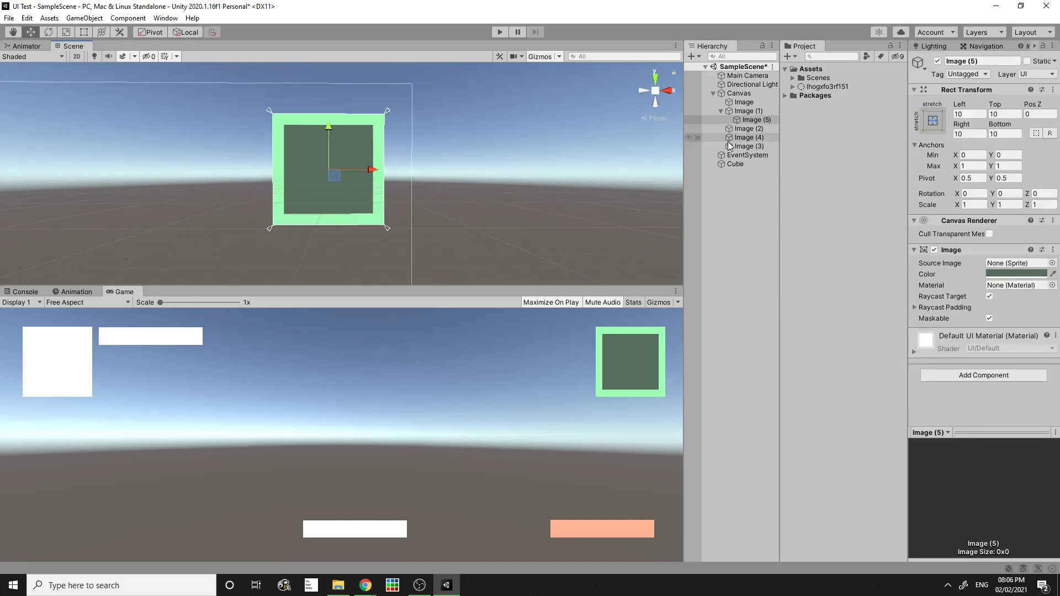
{"action": "scroll", "coordinate": [381, 195], "scroll_direction": "up", "scroll_amount": 1}
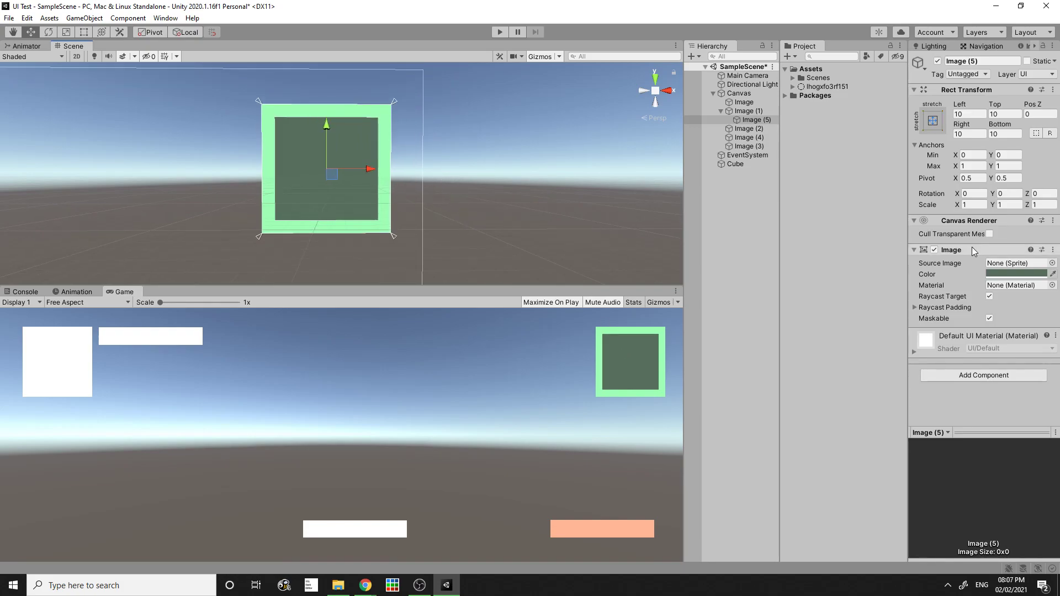
{"action": "left_click", "coordinate": [1004, 274]}
{"action": "left_click_drag", "start_coordinate": [981, 350], "coordinate": [973, 330]}
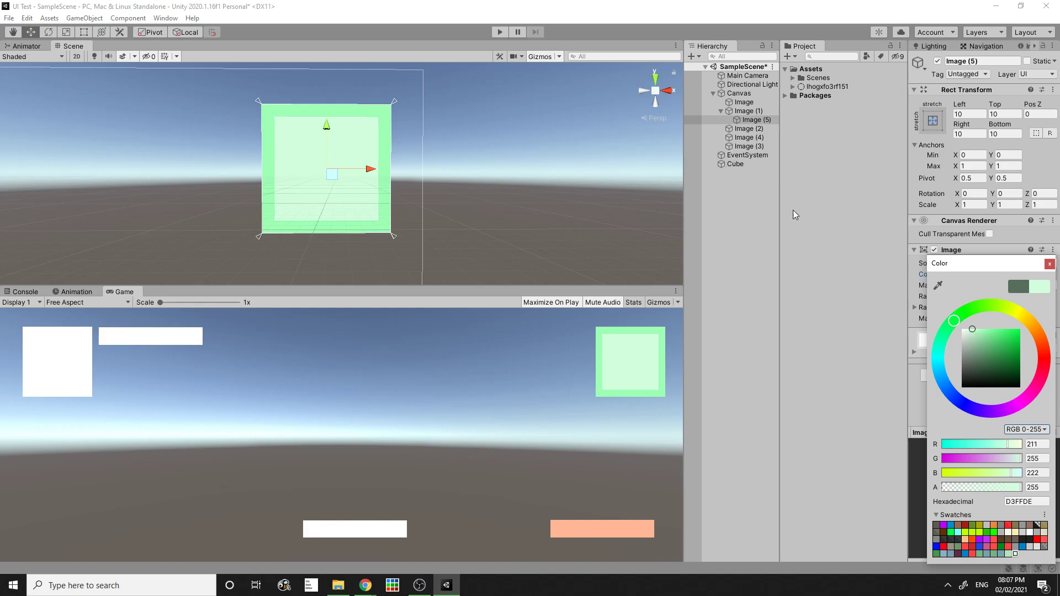
- Color the parent square, Image (1), gray, 808080, and reselect its child Image (5)
{"action": "left_click", "coordinate": [749, 111]}
{"action": "left_click", "coordinate": [1004, 274]}
{"action": "left_click_drag", "start_coordinate": [973, 343], "coordinate": [957, 363]}
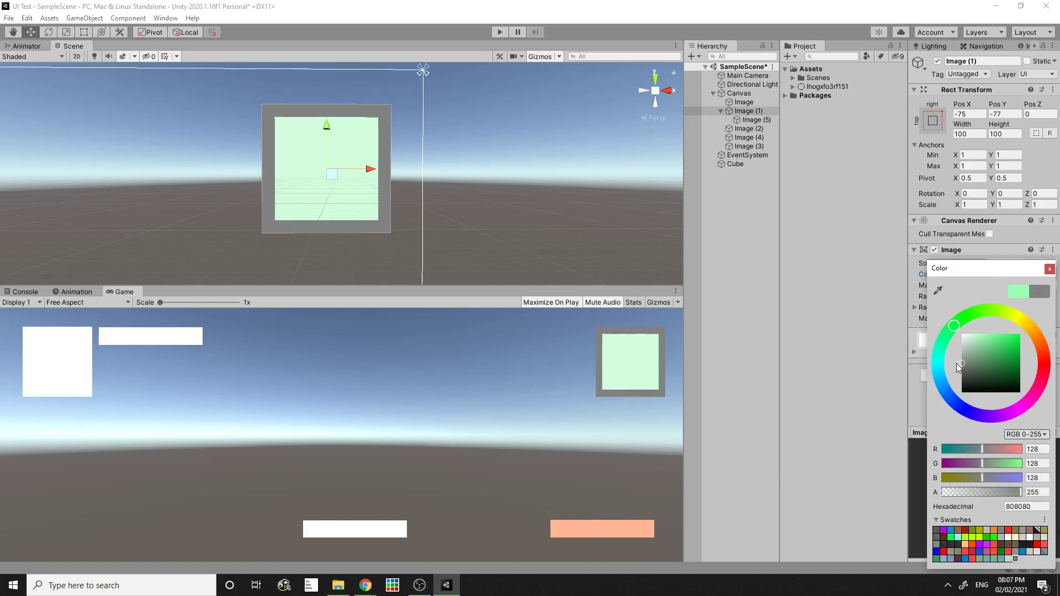
{"action": "left_click", "coordinate": [818, 254]}
{"action": "left_click", "coordinate": [757, 119]}
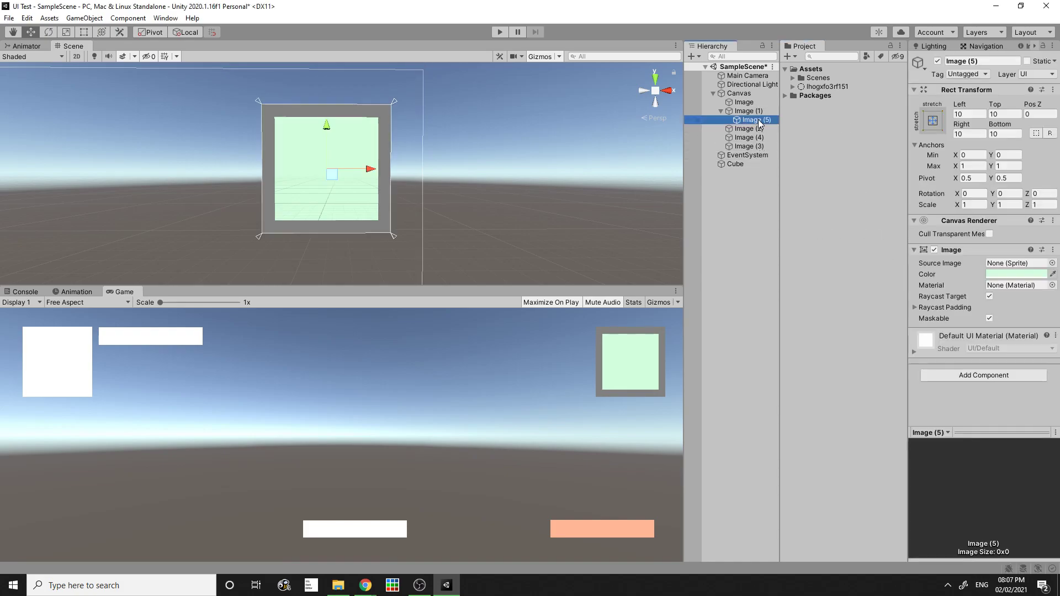
- Set the Left, Top, Right and Bottom offsets of Image (5) to 5
{"action": "left_click", "coordinate": [961, 114]}
{"action": "type", "text": "5"}
{"action": "left_click", "coordinate": [1001, 112]}
{"action": "type", "text": "5"}
{"action": "left_click", "coordinate": [969, 134]}
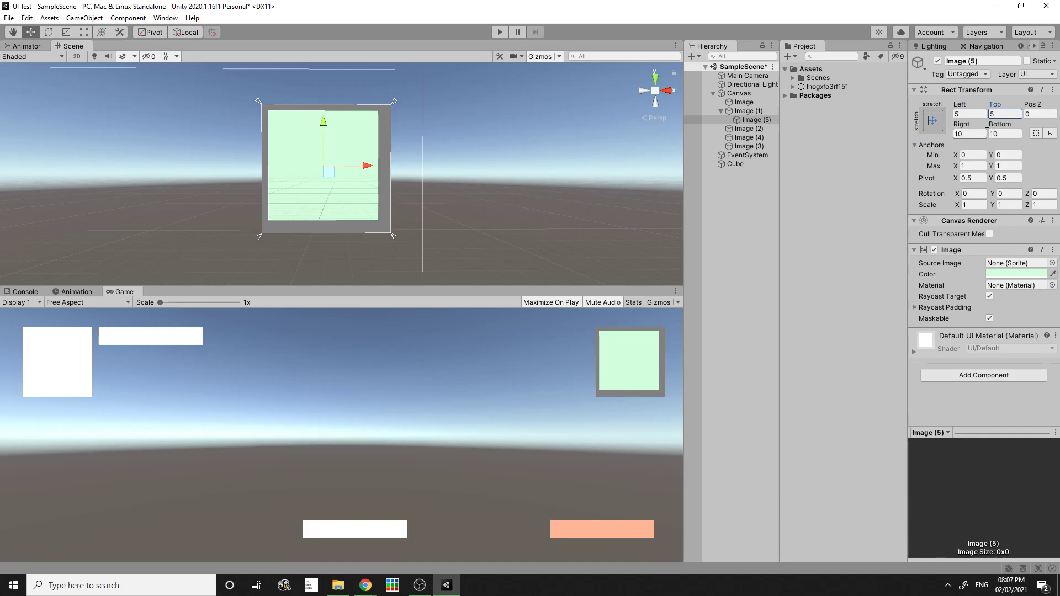
{"action": "type", "text": "5"}
{"action": "left_click", "coordinate": [1005, 134]}
{"action": "type", "text": "5"}
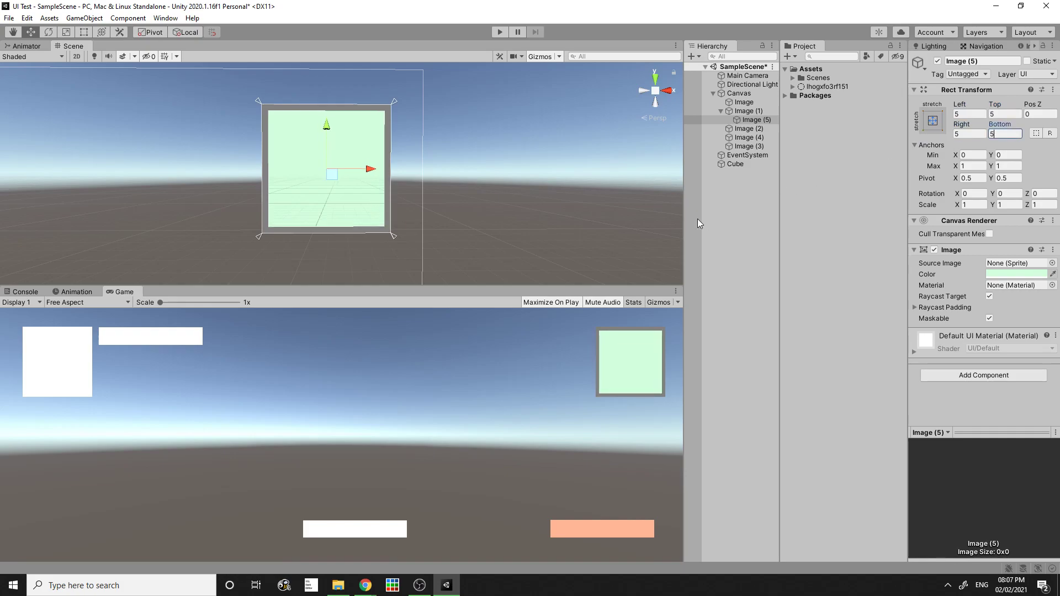
- Duplicate Image (5) inside Image (1) and color the copy white, FFFFFF
{"action": "left_click", "coordinate": [760, 120]}
{"action": "left_click", "coordinate": [750, 114]}
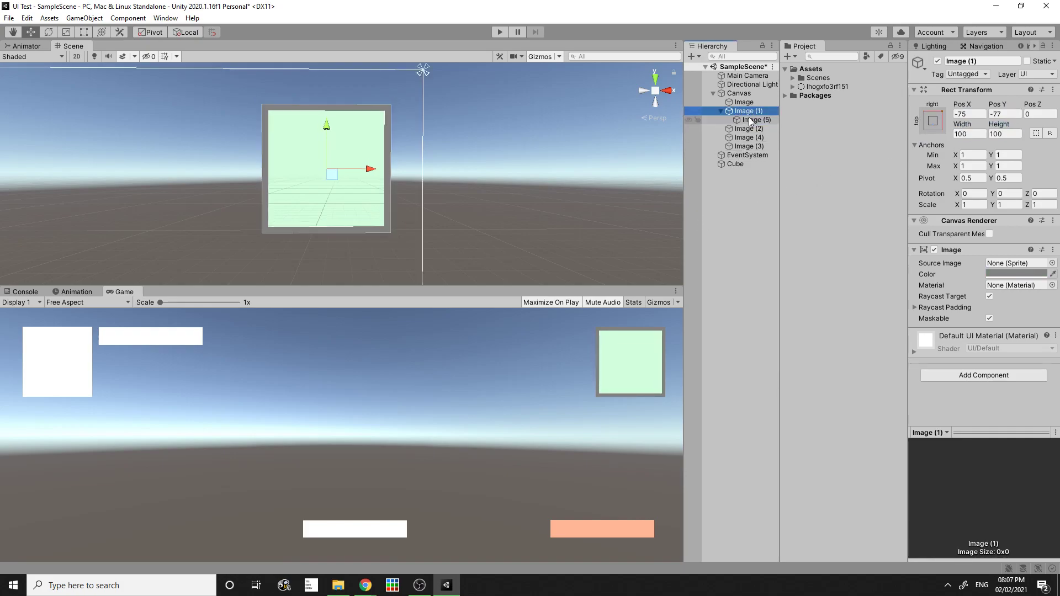
{"action": "left_click", "coordinate": [752, 121]}
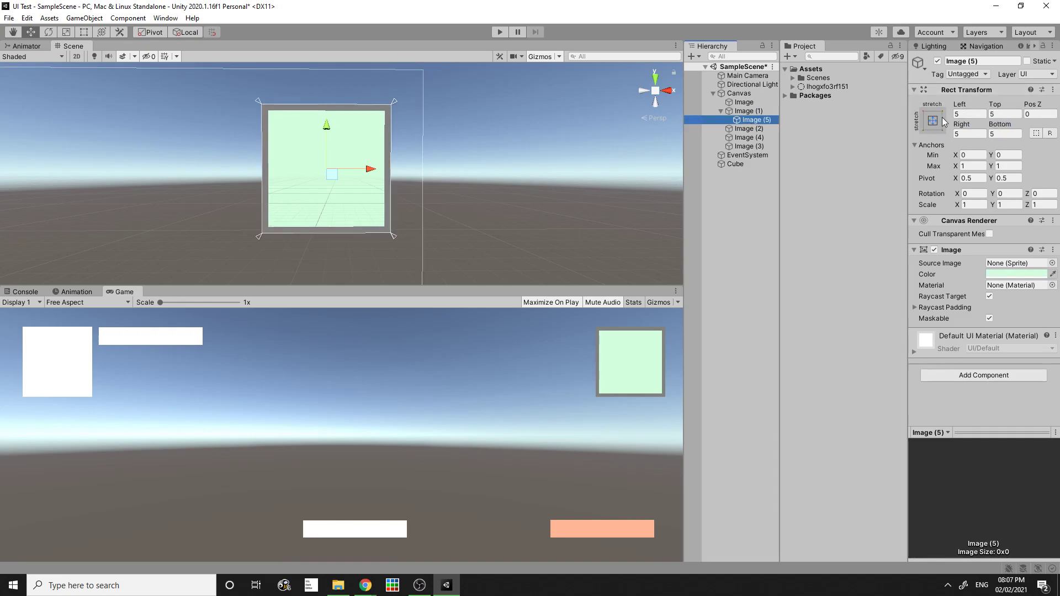
{"action": "left_click", "coordinate": [760, 111]}
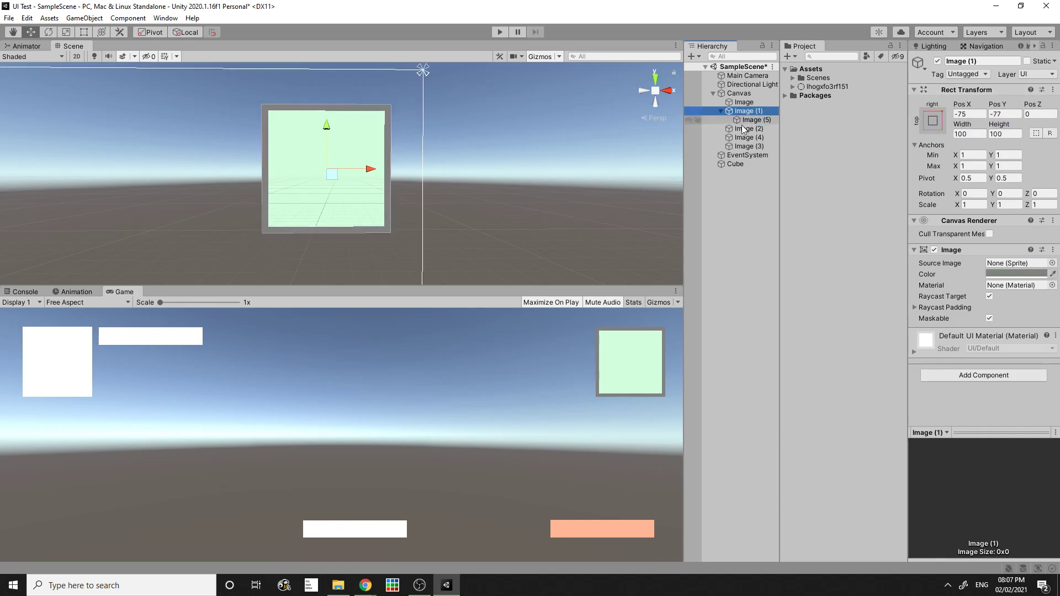
{"action": "left_click", "coordinate": [764, 121]}
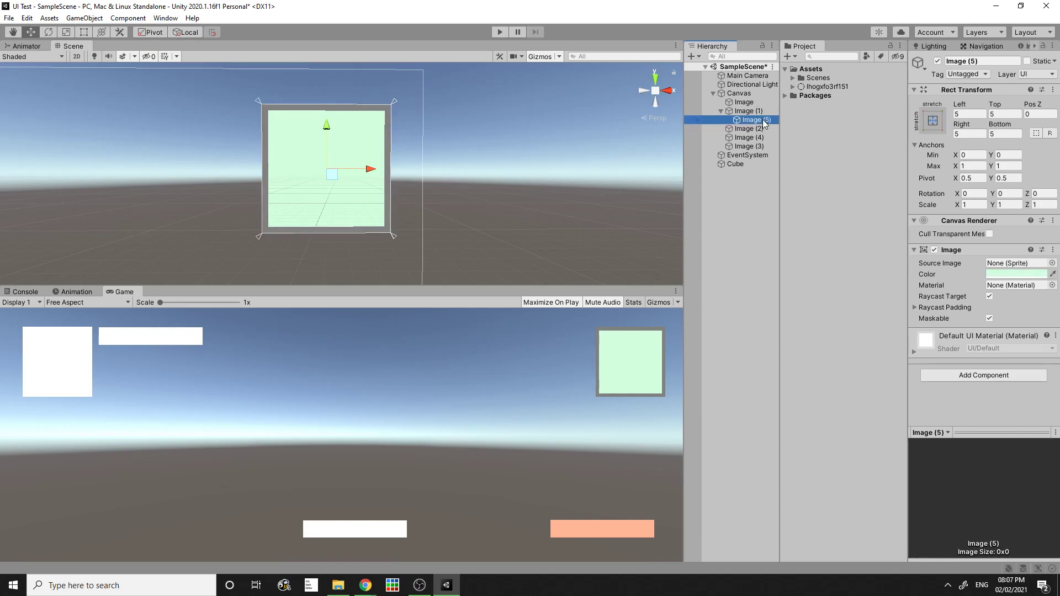
{"action": "key", "text": "ctrl+d"}
{"action": "left_click", "coordinate": [1010, 273]}
{"action": "left_click_drag", "start_coordinate": [971, 332], "coordinate": [962, 324]}
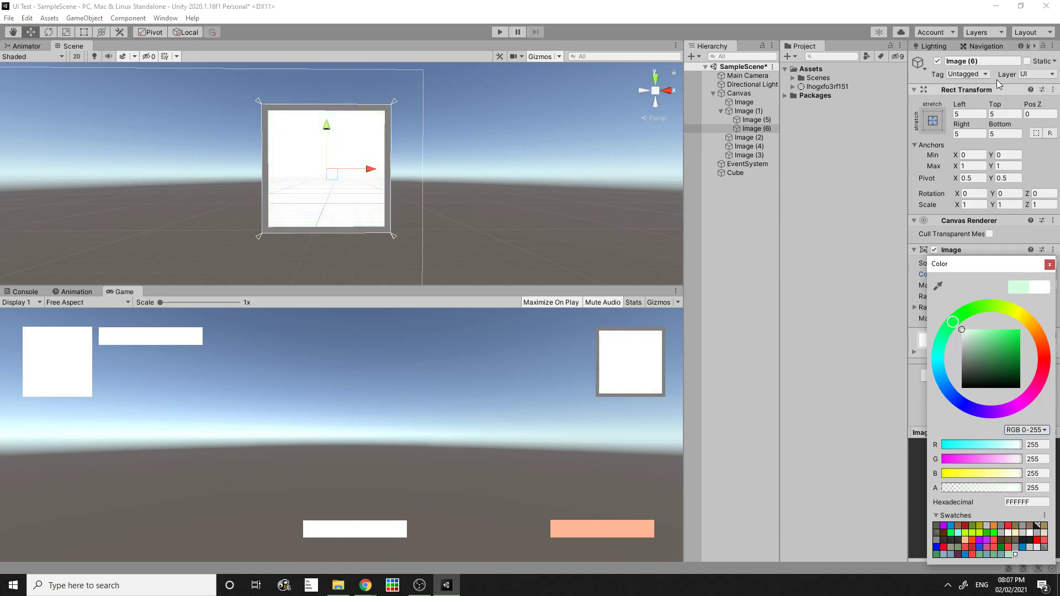
- Inset the duplicated Image (6) evenly by setting Left, Top, Right and Bottom to 10
{"action": "left_click", "coordinate": [972, 114]}
{"action": "type", "text": "10"}
{"action": "left_click", "coordinate": [991, 114]}
{"action": "type", "text": "10"}
{"action": "left_click", "coordinate": [969, 134]}
{"action": "type", "text": "10"}
{"action": "left_click", "coordinate": [1016, 135]}
{"action": "type", "text": "10"}
{"action": "scroll", "coordinate": [403, 191], "scroll_direction": "up", "scroll_amount": 2}
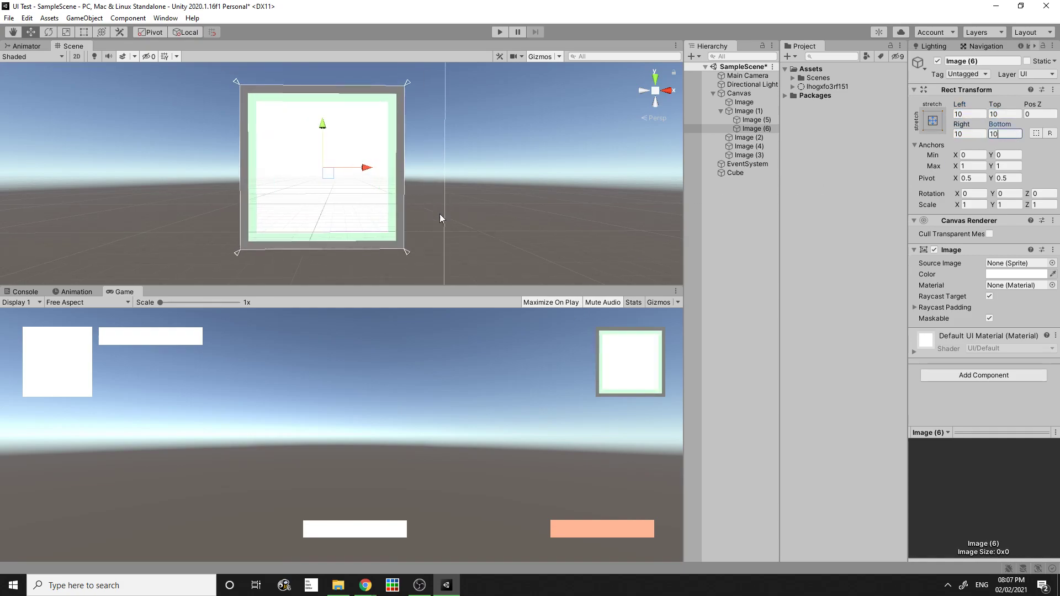
{"action": "scroll", "coordinate": [451, 199], "scroll_direction": "down", "scroll_amount": 3}
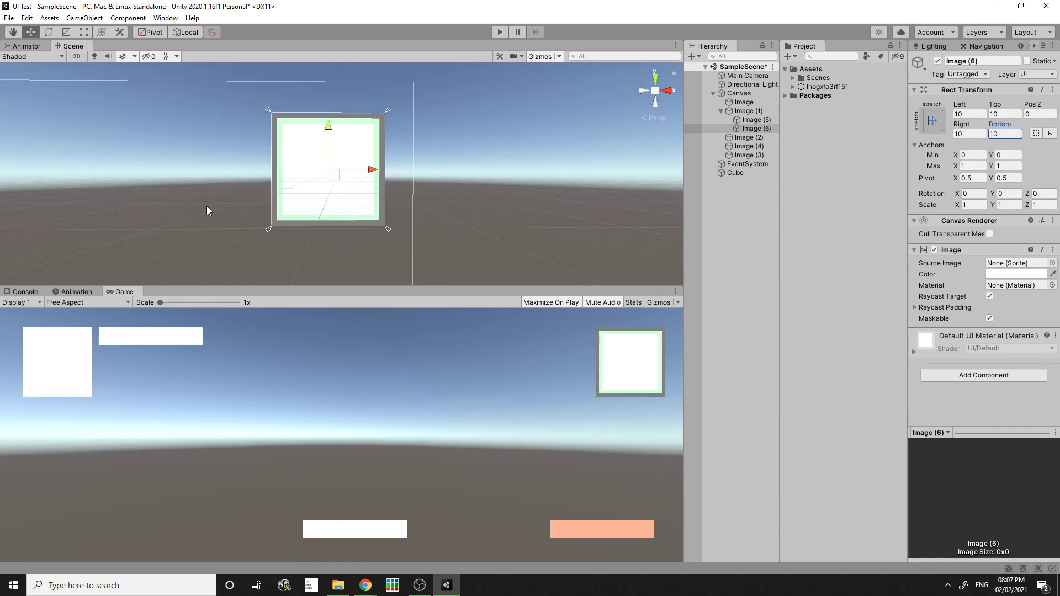
- Try widening the parent Image (1) with an X scale of 3.4, and reset its X scale to 1
{"action": "left_click", "coordinate": [749, 111]}
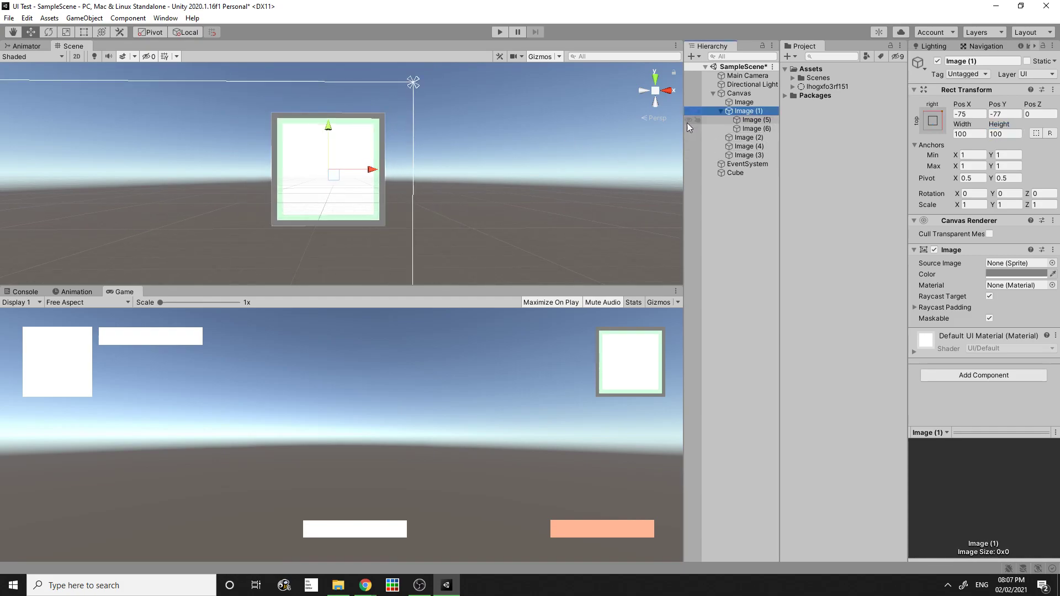
{"action": "scroll", "coordinate": [362, 193], "scroll_direction": "down", "scroll_amount": 3}
{"action": "scroll", "coordinate": [406, 183], "scroll_direction": "up", "scroll_amount": 2}
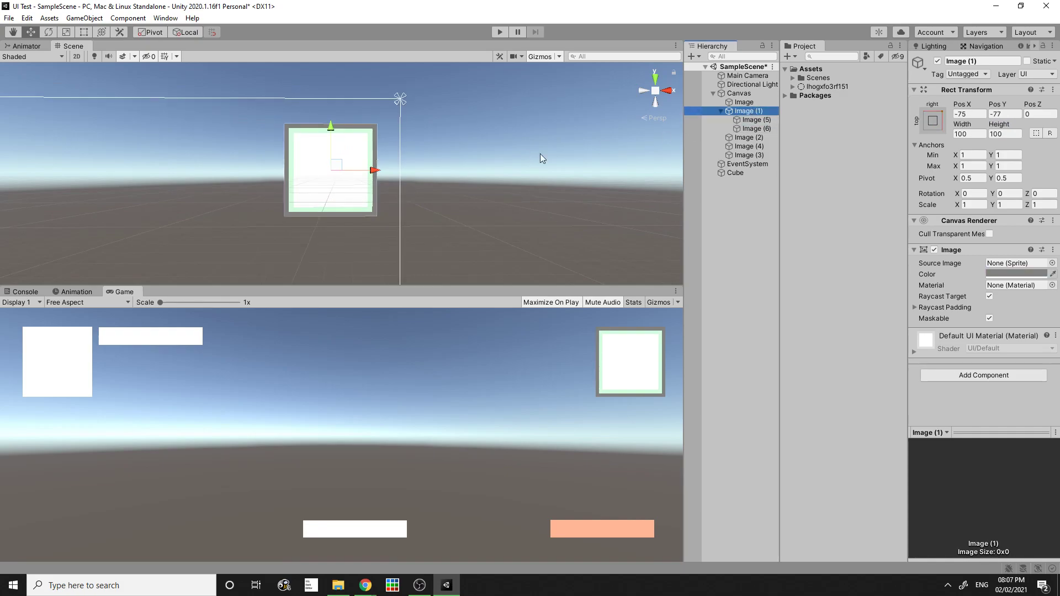
{"action": "scroll", "coordinate": [483, 191], "scroll_direction": "down", "scroll_amount": 2}
{"action": "scroll", "coordinate": [497, 179], "scroll_direction": "up", "scroll_amount": 2}
{"action": "middle_click_drag", "start_coordinate": [322, 234], "coordinate": [383, 223]}
{"action": "scroll", "coordinate": [393, 221], "scroll_direction": "down", "scroll_amount": 4}
{"action": "left_click", "coordinate": [1016, 204]}
{"action": "left_click", "coordinate": [1040, 204]}
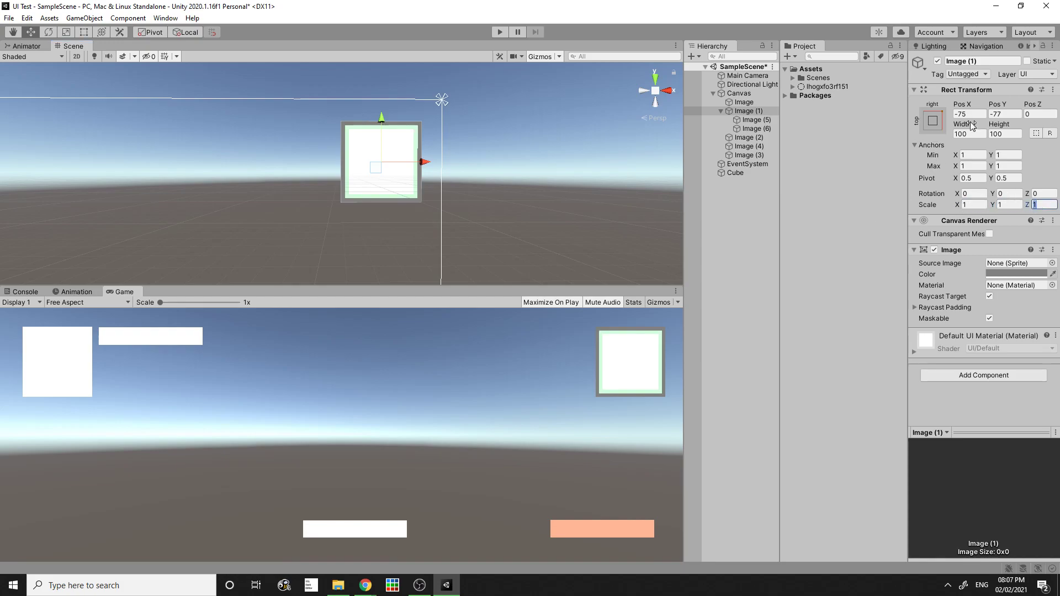
{"action": "mouse_move", "coordinate": [958, 205]}
{"action": "left_mouse_down"}
{"action": "mouse_move", "coordinate": [980, 204]}
{"action": "mouse_move", "coordinate": [965, 205]}
{"action": "left_mouse_up"}
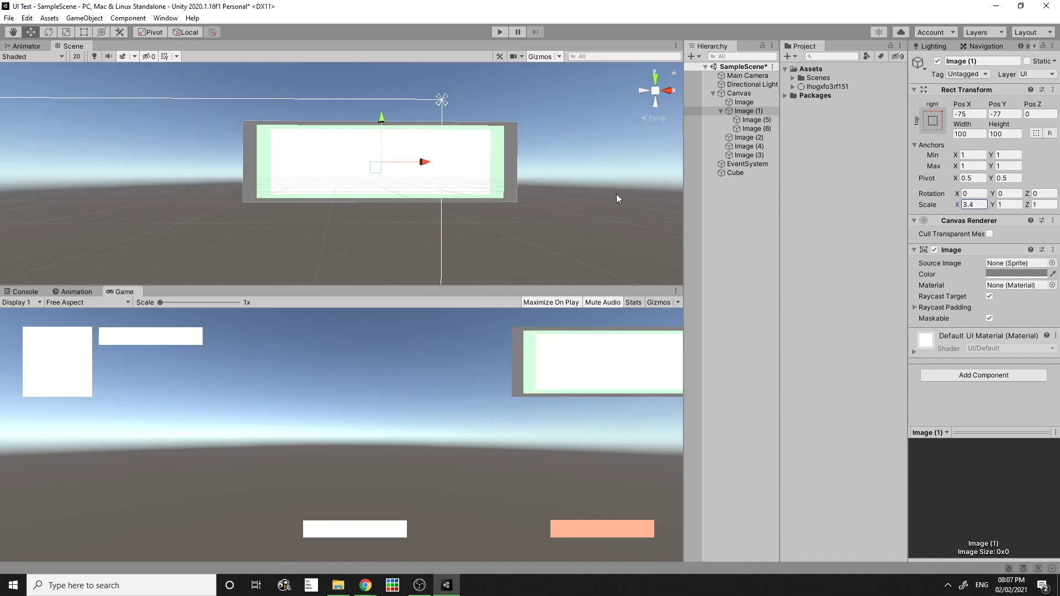
{"action": "scroll", "coordinate": [272, 194], "scroll_direction": "up", "scroll_amount": 5}
{"action": "middle_click_drag", "start_coordinate": [492, 202], "coordinate": [411, 190]}
{"action": "middle_click_drag", "start_coordinate": [255, 126], "coordinate": [250, 173]}
{"action": "scroll", "coordinate": [158, 172], "scroll_direction": "down", "scroll_amount": 2}
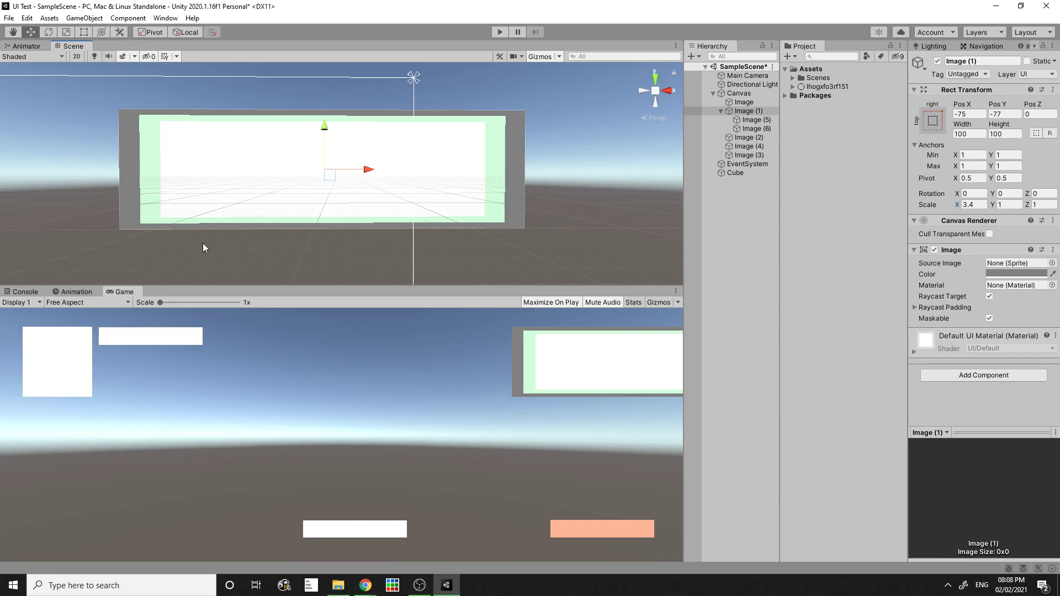
{"action": "left_click", "coordinate": [972, 205]}
{"action": "type", "text": "1"}
- Widen Image (1) to a Width of about 432.5 and move it horizontally to Pos X about -235
{"action": "left_click", "coordinate": [967, 125]}
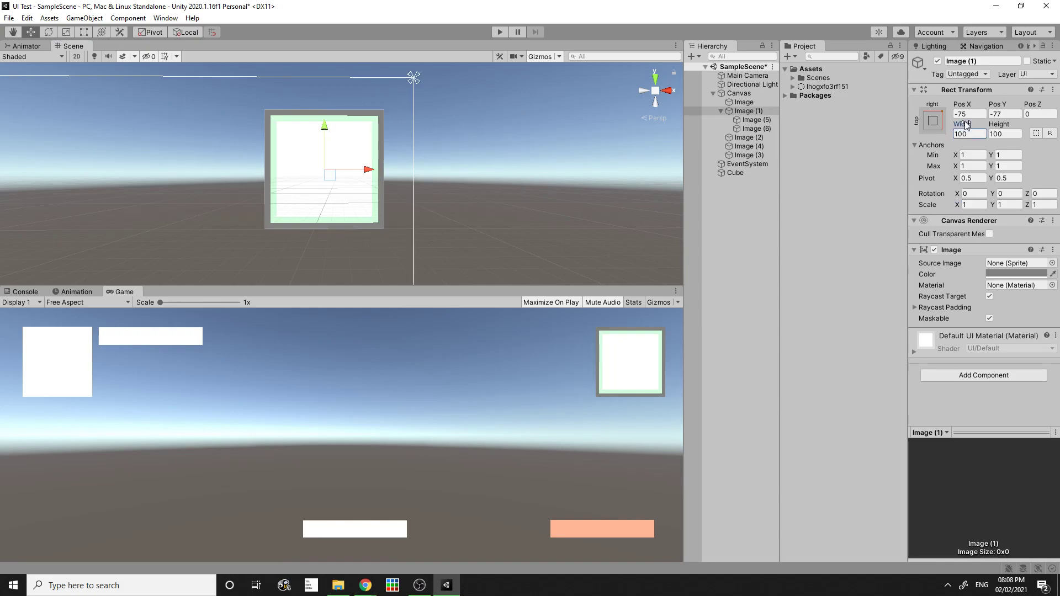
{"action": "left_click_drag", "start_coordinate": [964, 126], "coordinate": [529, 146]}
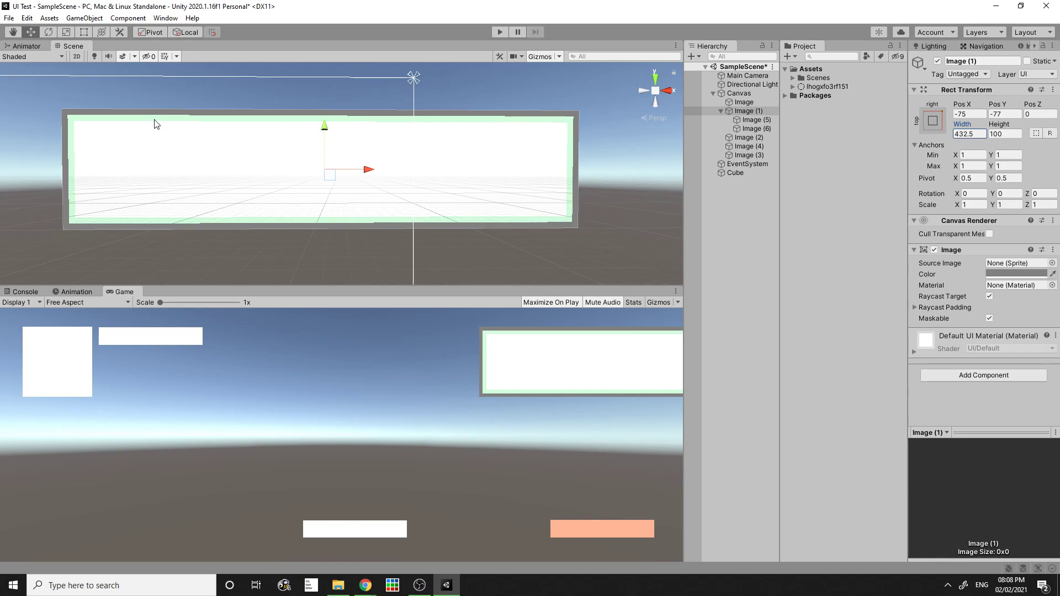
{"action": "scroll", "coordinate": [68, 135], "scroll_direction": "down", "scroll_amount": 5}
{"action": "left_click_drag", "start_coordinate": [377, 177], "coordinate": [286, 175]}
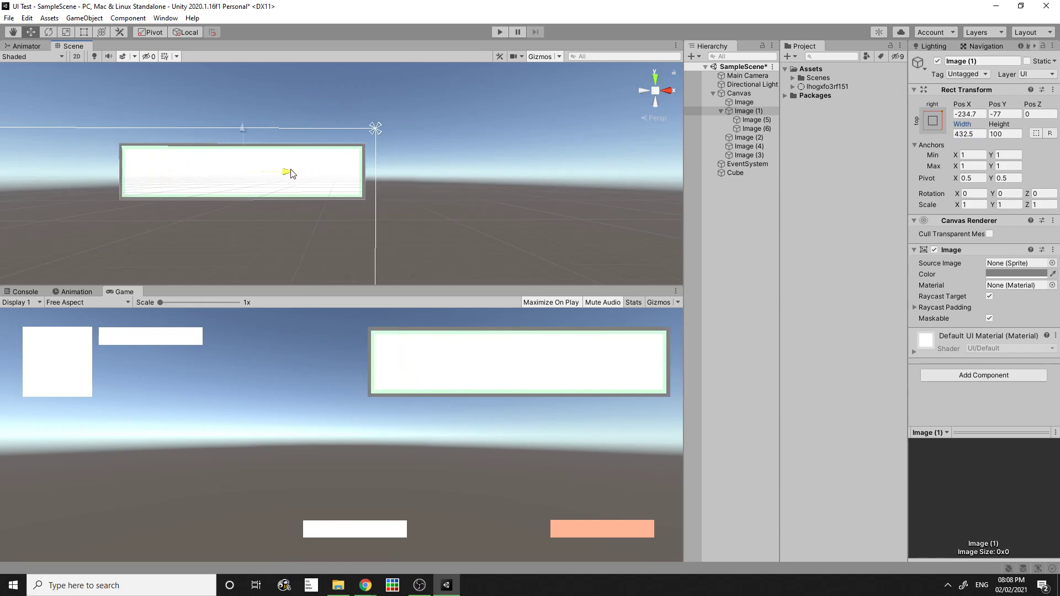
- Examine the offsets of Image (5) and its margins inside the widened parent
{"action": "left_click", "coordinate": [752, 119]}
{"action": "left_click", "coordinate": [970, 113]}
{"action": "left_click", "coordinate": [1005, 113]}
{"action": "left_click", "coordinate": [963, 134]}
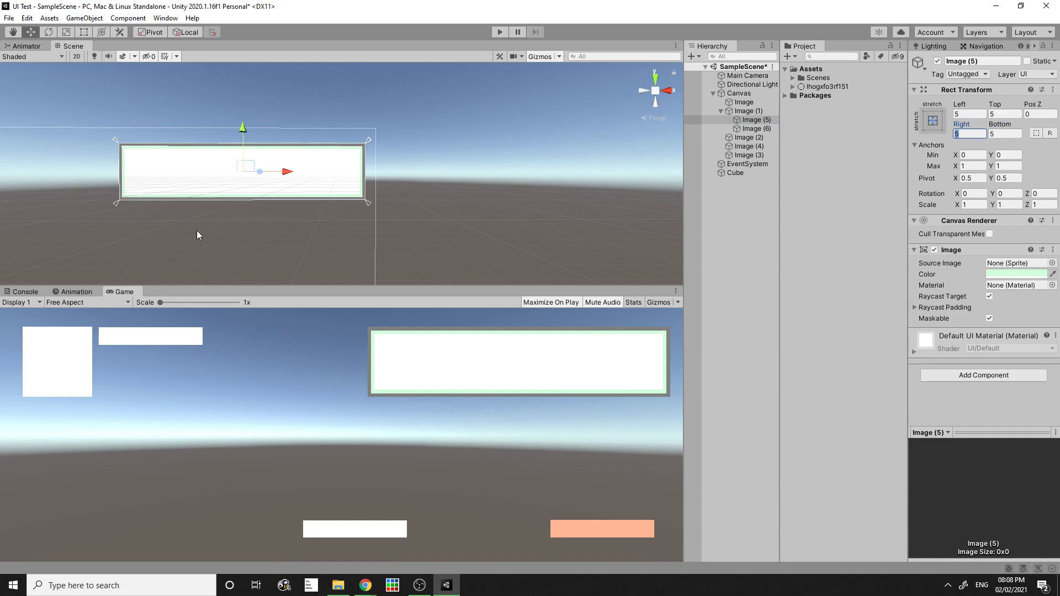
{"action": "scroll", "coordinate": [238, 215], "scroll_direction": "down", "scroll_amount": 8}
{"action": "scroll", "coordinate": [282, 204], "scroll_direction": "up", "scroll_amount": 10}
{"action": "middle_click_drag", "start_coordinate": [155, 234], "coordinate": [409, 246]}
{"action": "scroll", "coordinate": [497, 268], "scroll_direction": "up", "scroll_amount": 6}
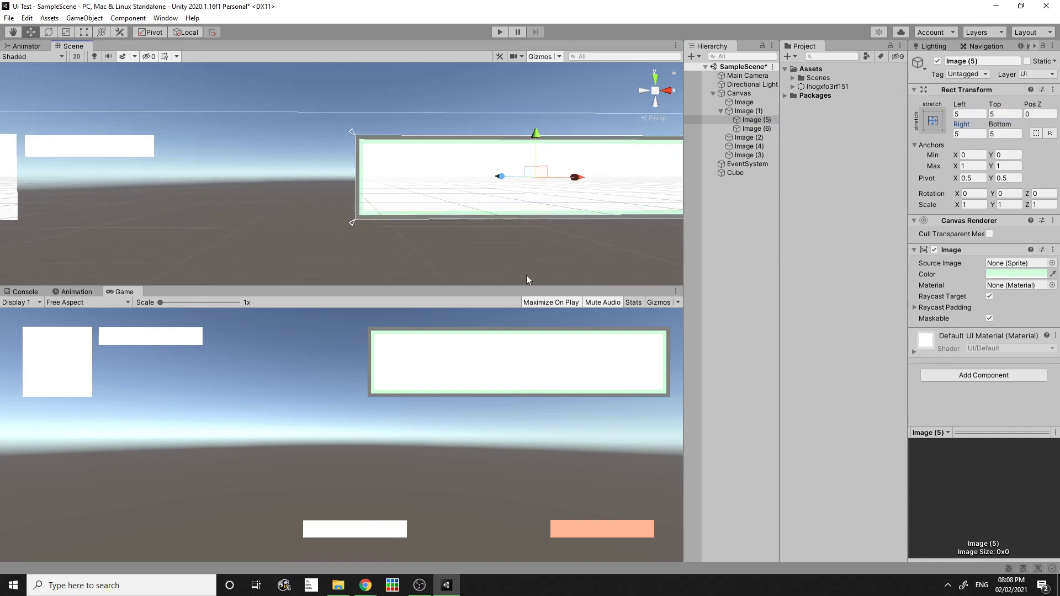
{"action": "key", "text": "f"}
- Resize Image (1) with the Rect Tool to about 154 by 97 and move it to about Pos X -96, Pos Y -67
{"action": "left_click", "coordinate": [762, 112]}
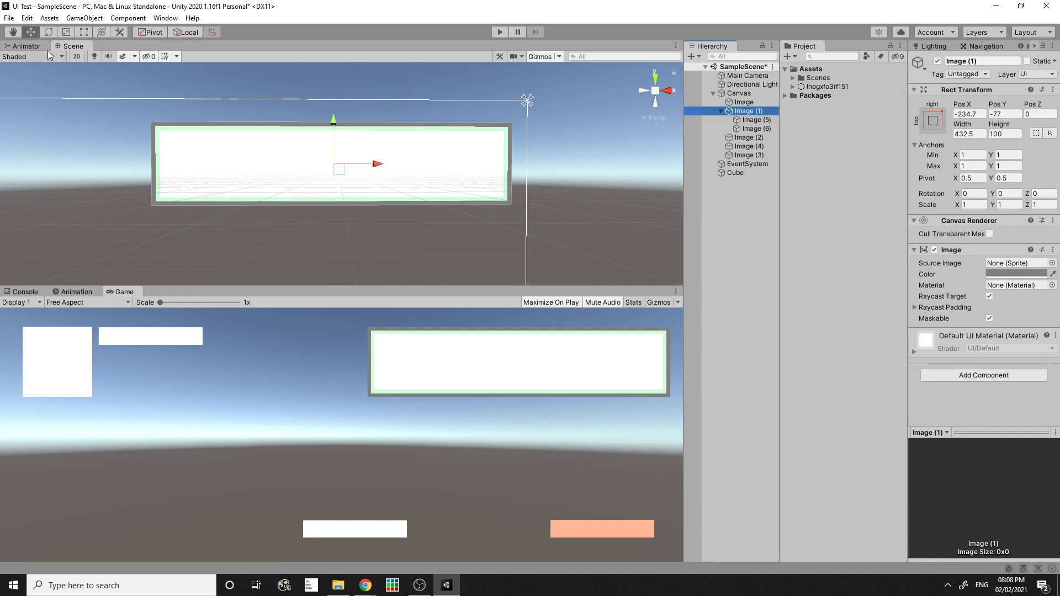
{"action": "left_click", "coordinate": [87, 33]}
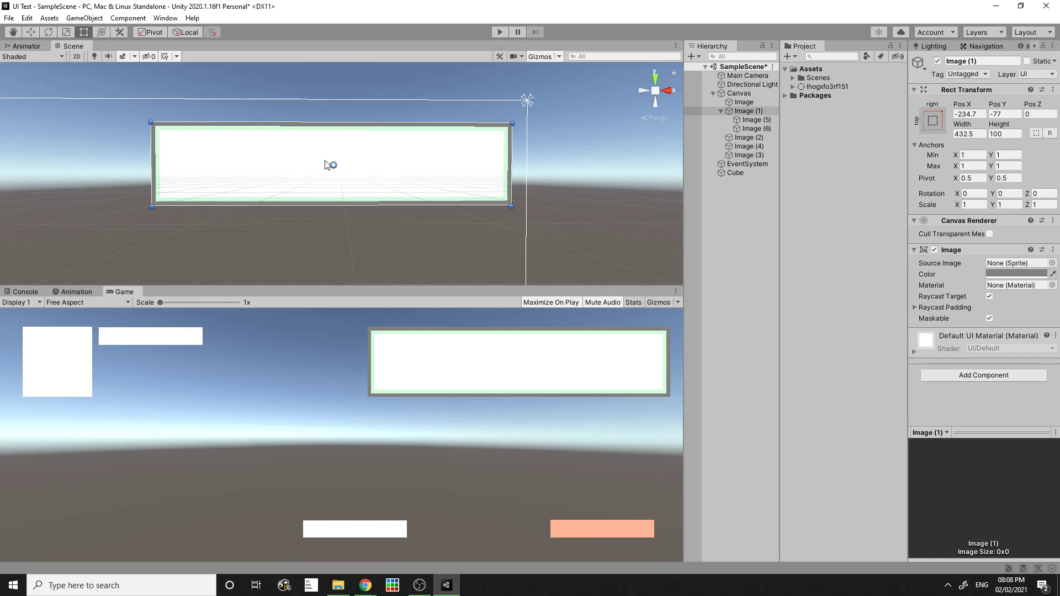
{"action": "left_click", "coordinate": [66, 32]}
{"action": "right_click_drag", "start_coordinate": [515, 215], "coordinate": [425, 212]}
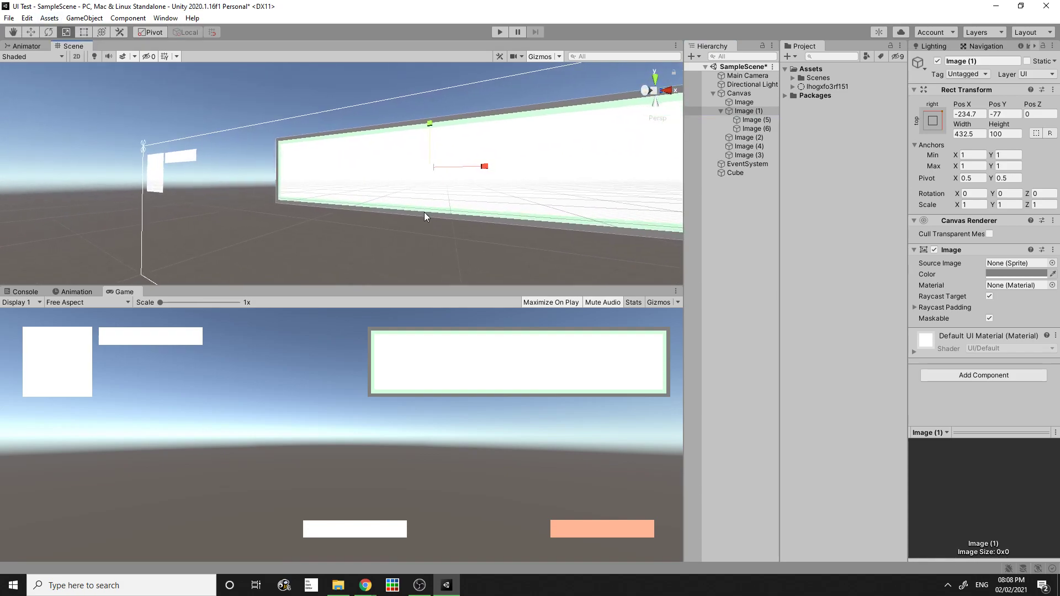
{"action": "left_click", "coordinate": [85, 33]}
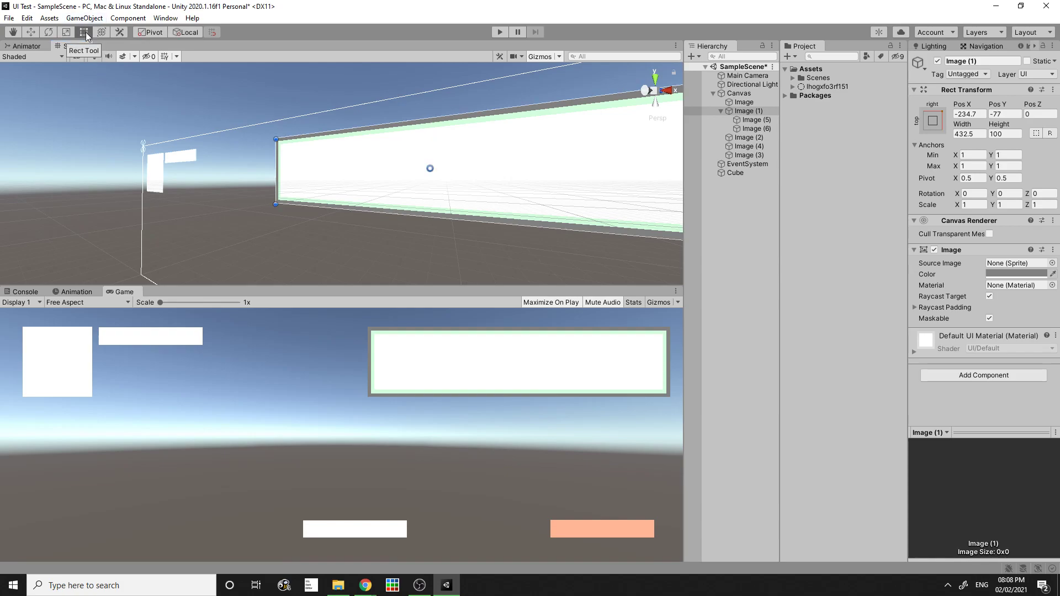
{"action": "right_click_drag", "start_coordinate": [298, 89], "coordinate": [436, 146]}
{"action": "scroll", "coordinate": [408, 141], "scroll_direction": "down", "scroll_amount": 3}
{"action": "middle_click_drag", "start_coordinate": [349, 133], "coordinate": [342, 132]}
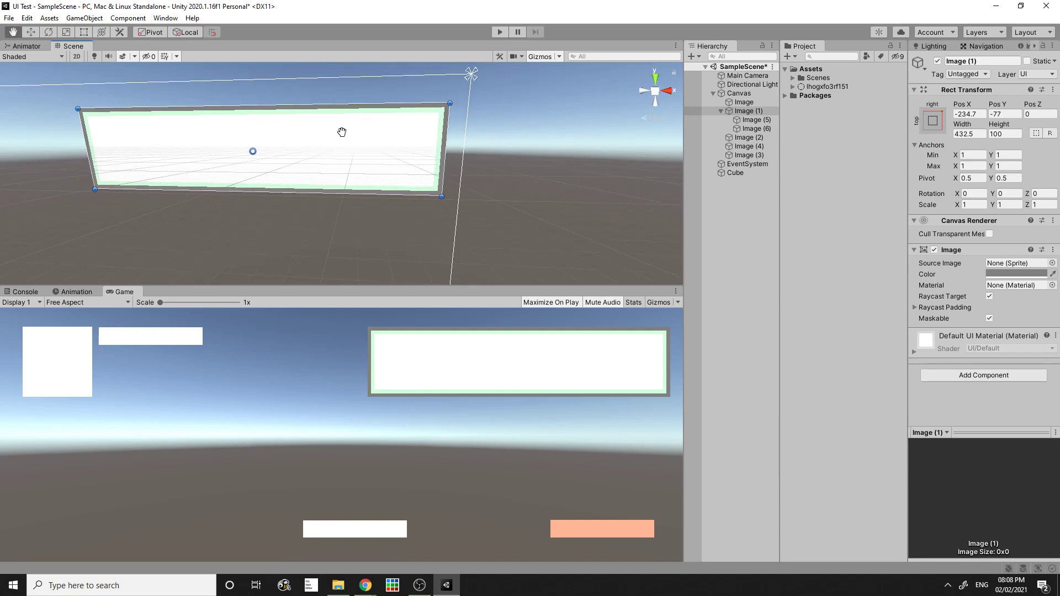
{"action": "left_click_drag", "start_coordinate": [441, 192], "coordinate": [384, 199]}
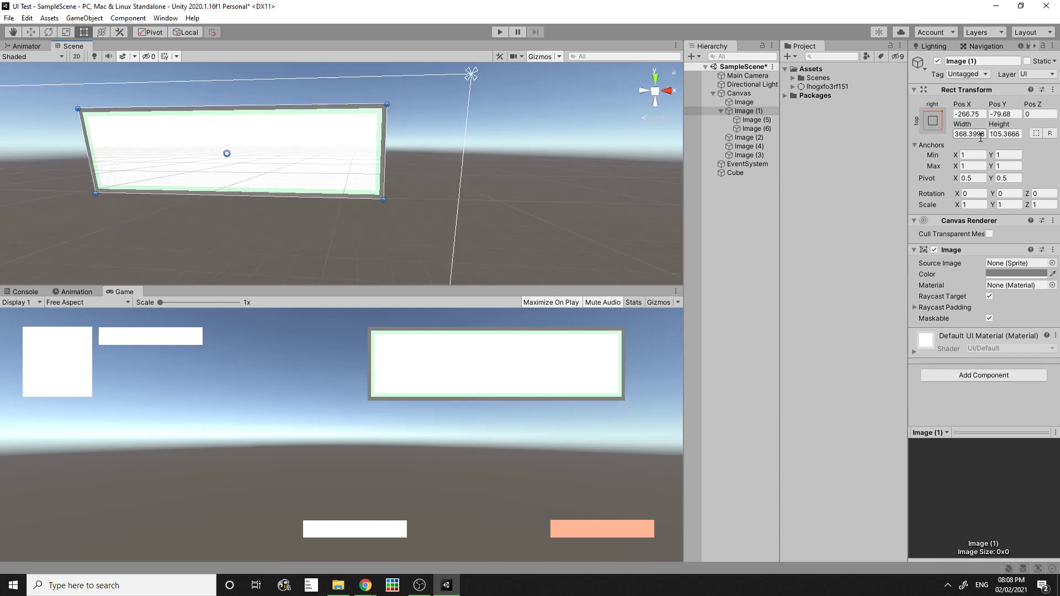
{"action": "left_click_drag", "start_coordinate": [97, 195], "coordinate": [255, 185]}
{"action": "left_click_drag", "start_coordinate": [358, 155], "coordinate": [415, 154]}
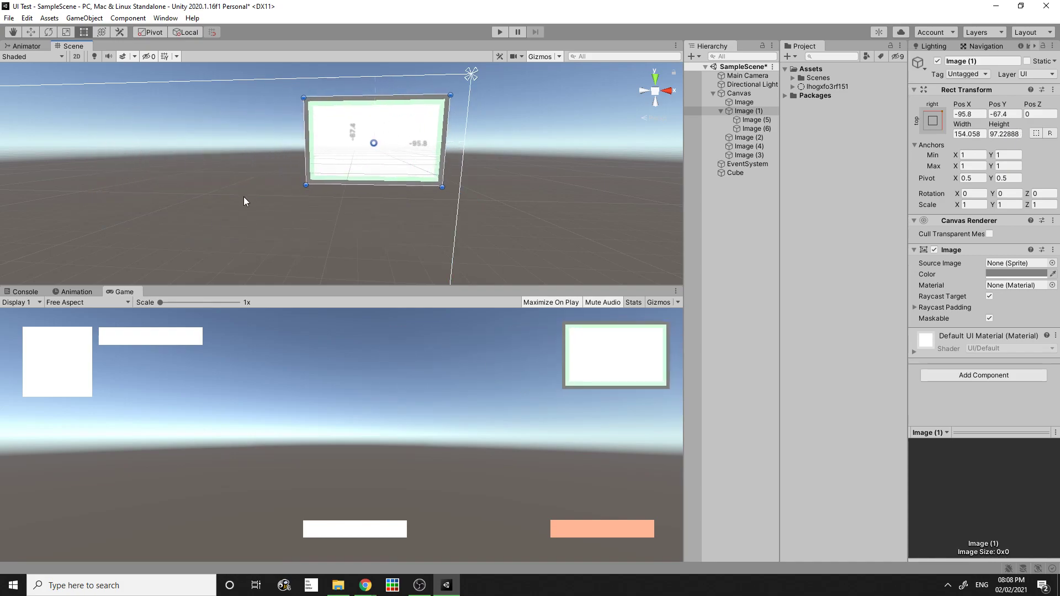
- Examine the whole canvas and the anchors of the individual Images placed around its edges
{"action": "middle_click_drag", "start_coordinate": [244, 248], "coordinate": [422, 206]}
{"action": "scroll", "coordinate": [423, 205], "scroll_direction": "down", "scroll_amount": 9}
{"action": "middle_click_drag", "start_coordinate": [339, 219], "coordinate": [403, 227]}
{"action": "scroll", "coordinate": [403, 228], "scroll_direction": "up", "scroll_amount": 3}
{"action": "scroll", "coordinate": [403, 228], "scroll_direction": "up", "scroll_amount": 2}
{"action": "right_click_drag", "start_coordinate": [403, 227], "coordinate": [414, 207]}
{"action": "middle_click_drag", "start_coordinate": [414, 241], "coordinate": [407, 214]}
{"action": "scroll", "coordinate": [407, 214], "scroll_direction": "up", "scroll_amount": 4}
{"action": "mouse_move", "coordinate": [407, 214]}
{"action": "right_mouse_down"}
{"action": "mouse_move", "coordinate": [407, 196]}
{"action": "mouse_move", "coordinate": [400, 207]}
{"action": "right_mouse_up"}
{"action": "scroll", "coordinate": [397, 188], "scroll_direction": "down", "scroll_amount": 4}
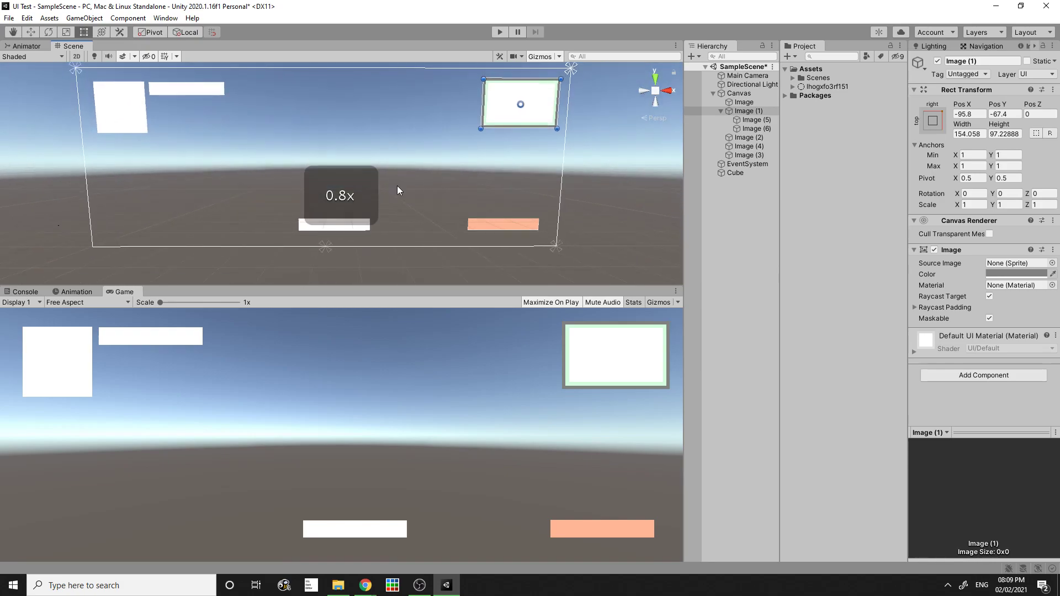
{"action": "left_click", "coordinate": [324, 224]}
{"action": "left_click", "coordinate": [530, 224]}
{"action": "left_click", "coordinate": [118, 110]}
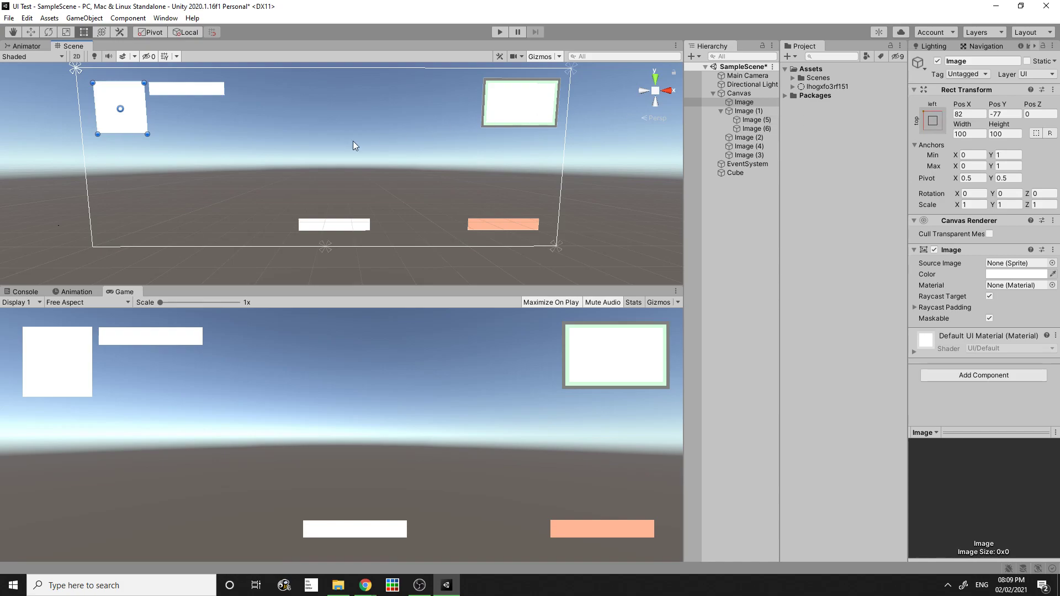
- Increase the Canvas Scaler's Reference Resolution X to about 1102
{"action": "left_click", "coordinate": [743, 94]}
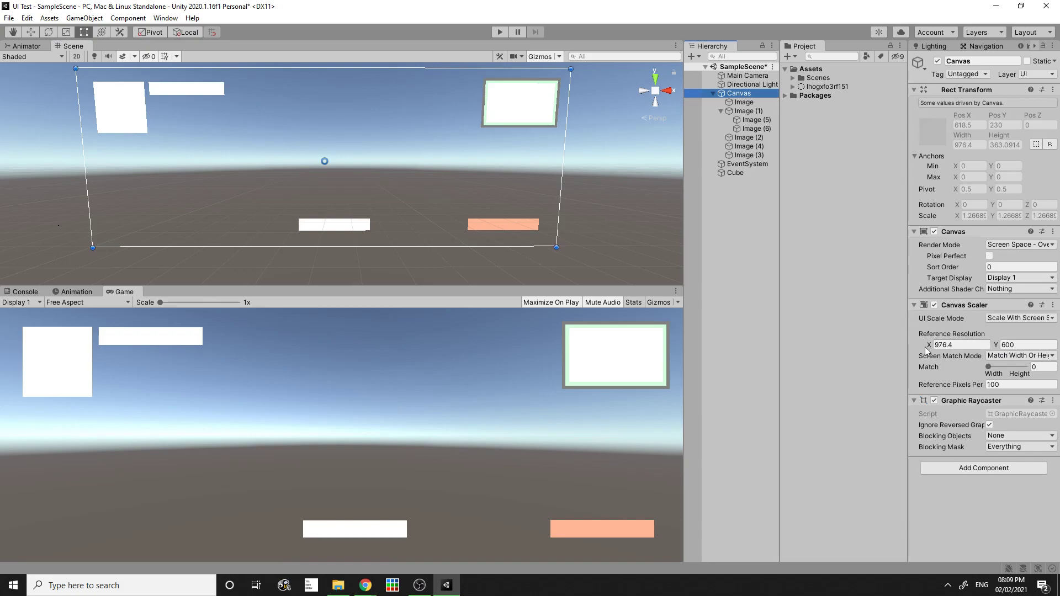
{"action": "left_click_drag", "start_coordinate": [929, 346], "coordinate": [883, 320]}
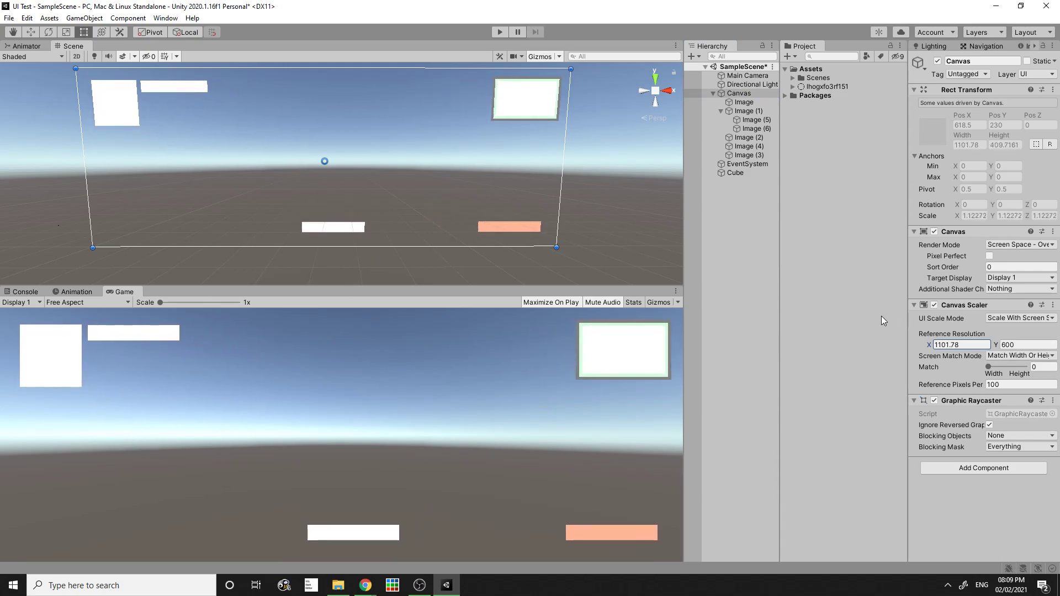
{"action": "scroll", "coordinate": [518, 181], "scroll_direction": "up", "scroll_amount": 3}
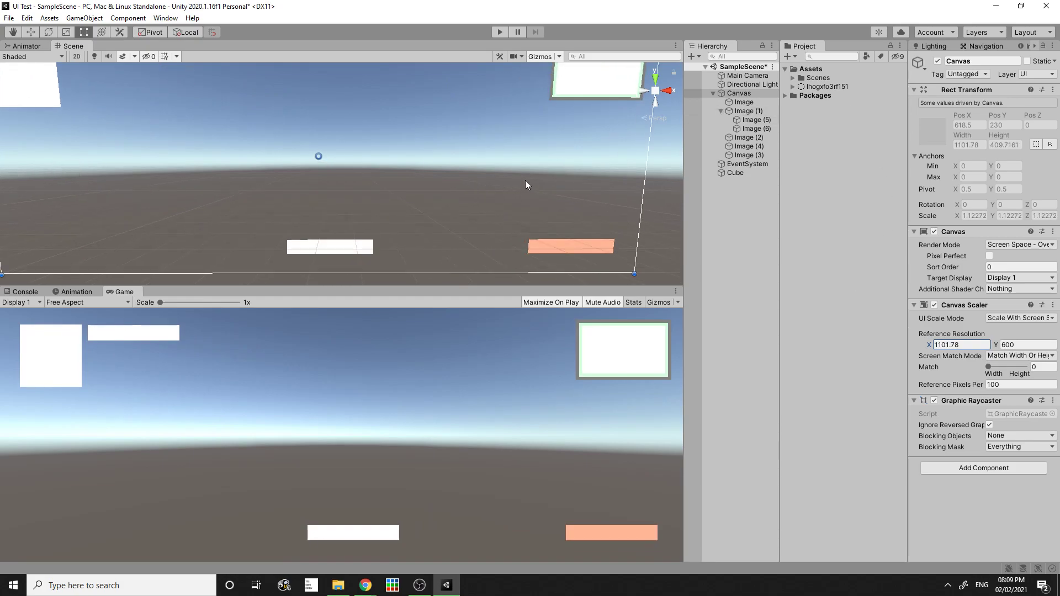
{"action": "middle_click_drag", "start_coordinate": [518, 181], "coordinate": [392, 250]}
{"action": "scroll", "coordinate": [545, 190], "scroll_direction": "up", "scroll_amount": 2}
{"action": "middle_click_drag", "start_coordinate": [545, 190], "coordinate": [390, 232]}
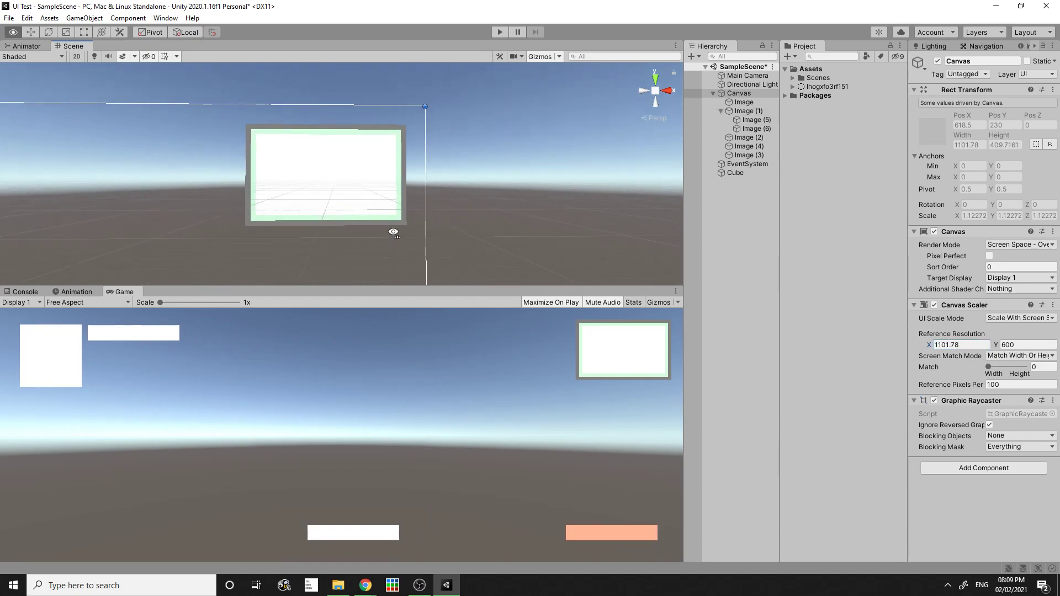
- Compare the anchors and offsets of the nested Image (5) and Image (6) with their parent Image (1)
{"action": "left_click", "coordinate": [354, 202]}
{"action": "left_click", "coordinate": [752, 120]}
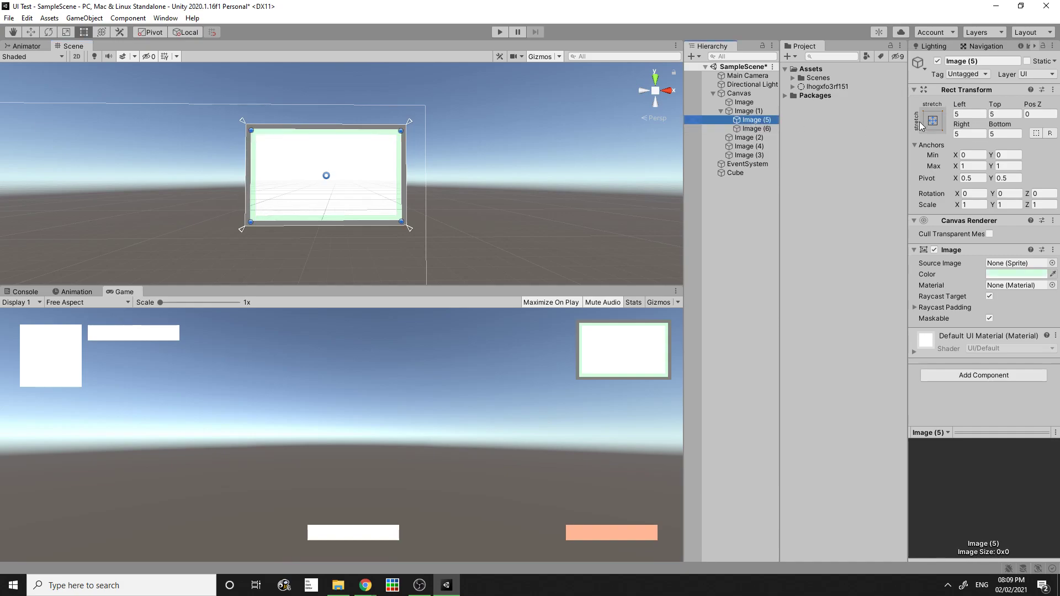
{"action": "left_click", "coordinate": [743, 130]}
{"action": "left_click", "coordinate": [745, 120]}
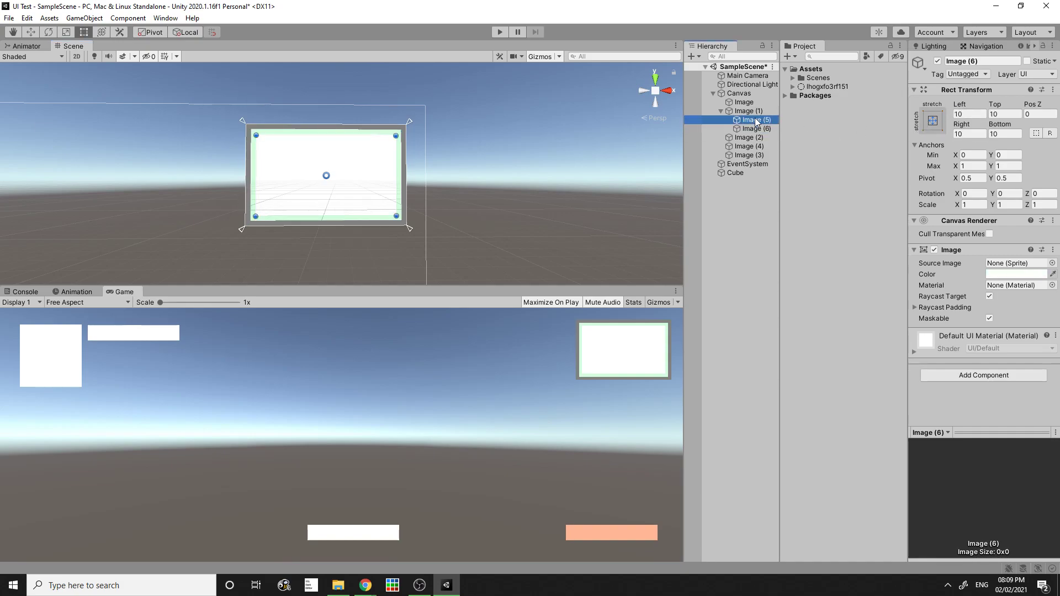
{"action": "left_click", "coordinate": [744, 112]}
{"action": "left_click", "coordinate": [748, 130]}
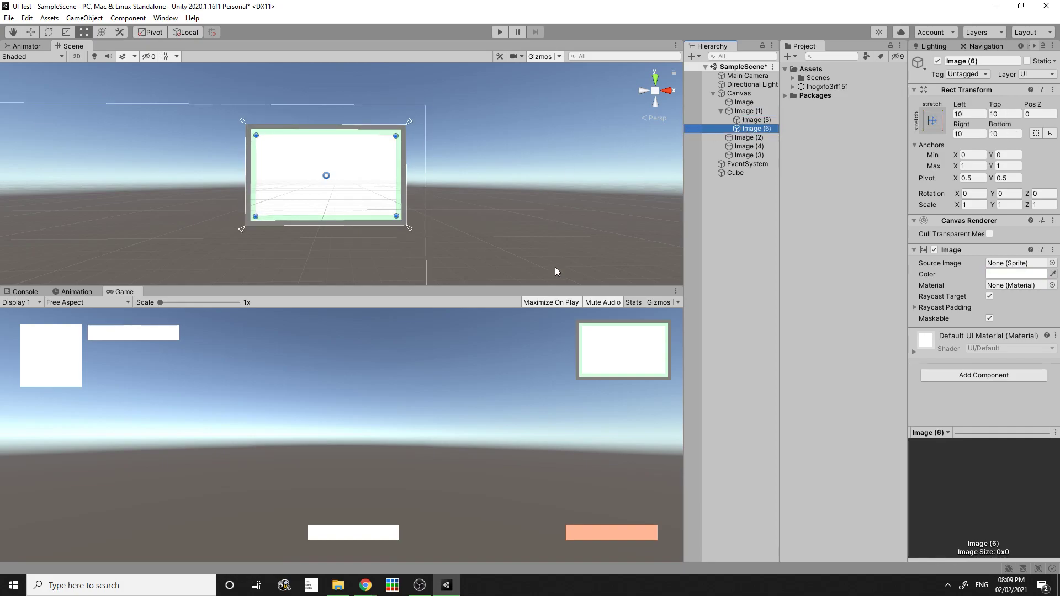
{"action": "scroll", "coordinate": [497, 223], "scroll_direction": "down", "scroll_amount": 6}
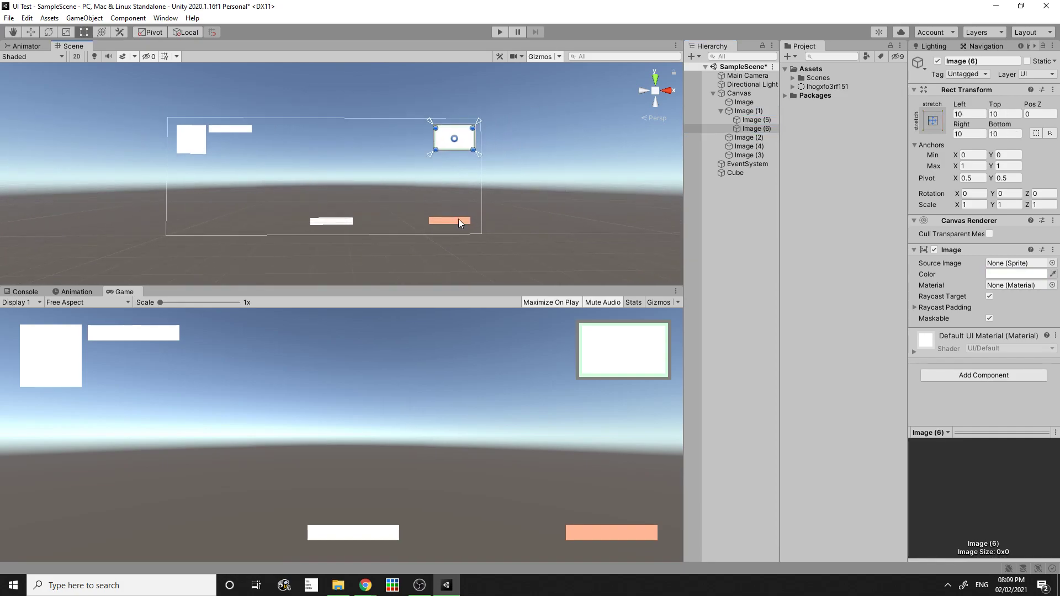